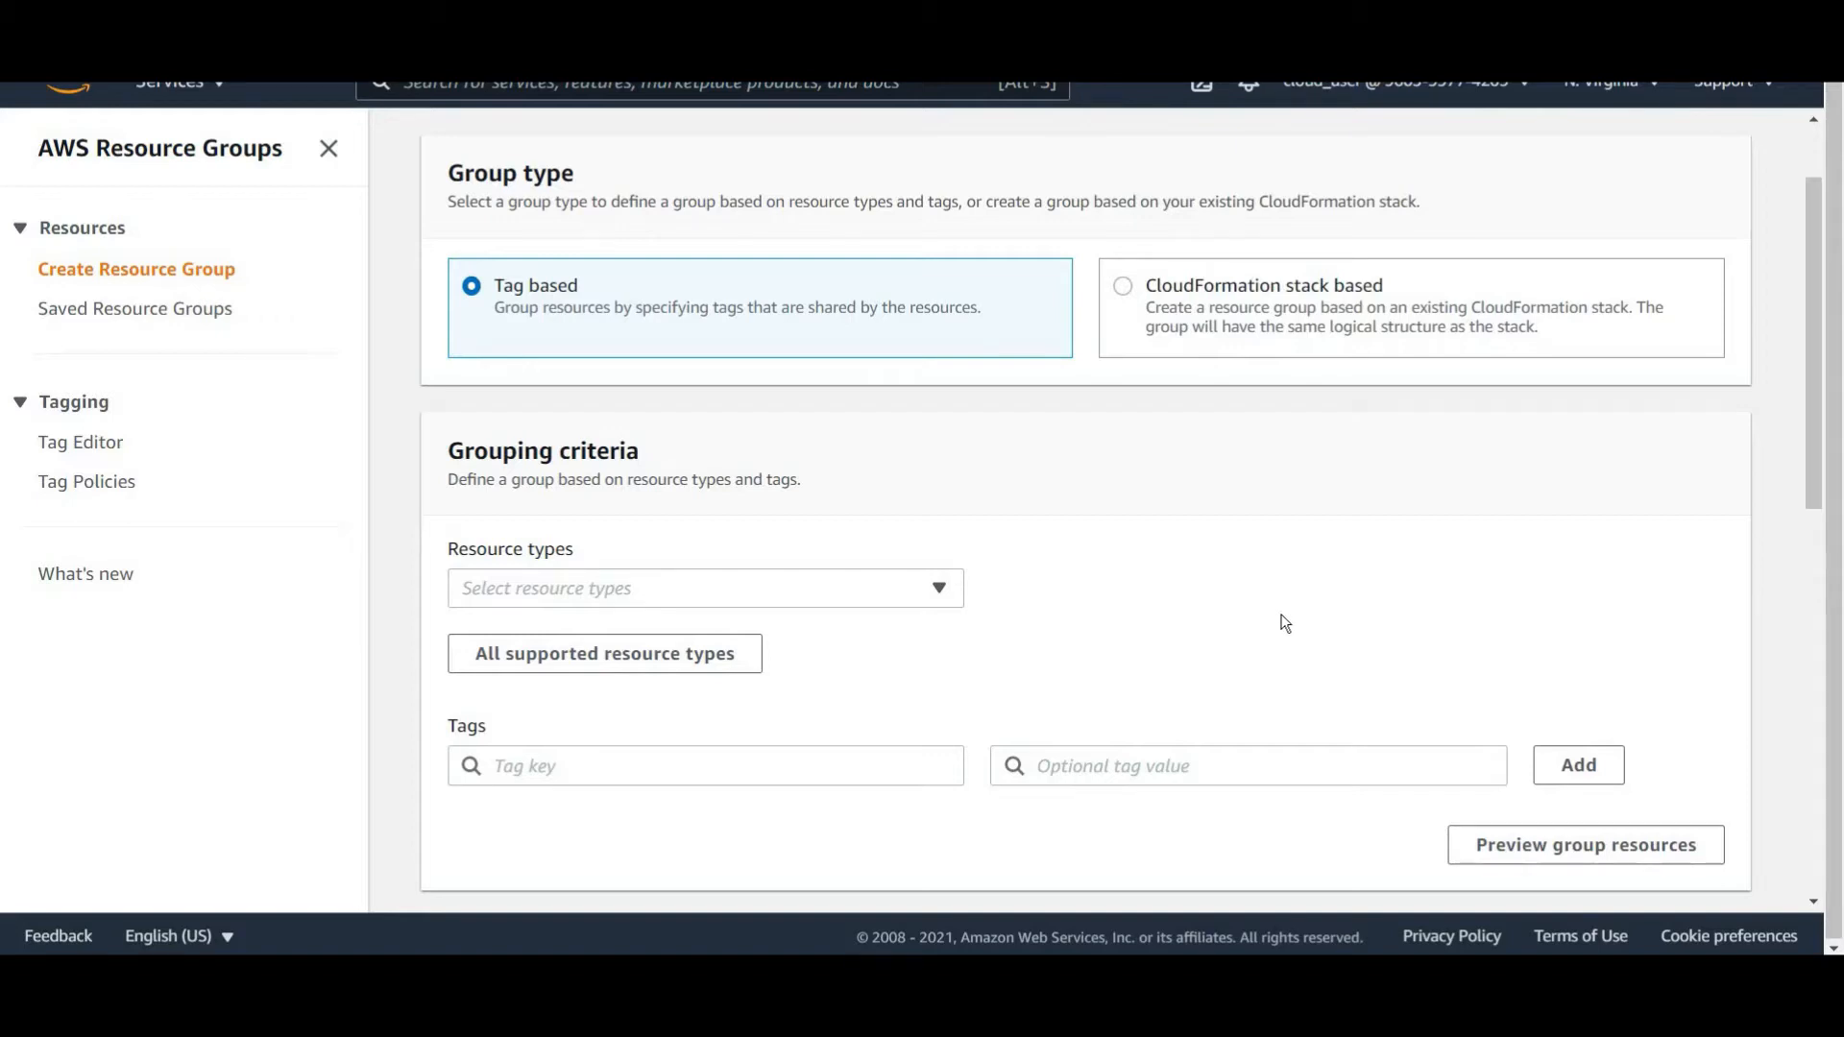
pyautogui.scroll(-1, 1201, 461)
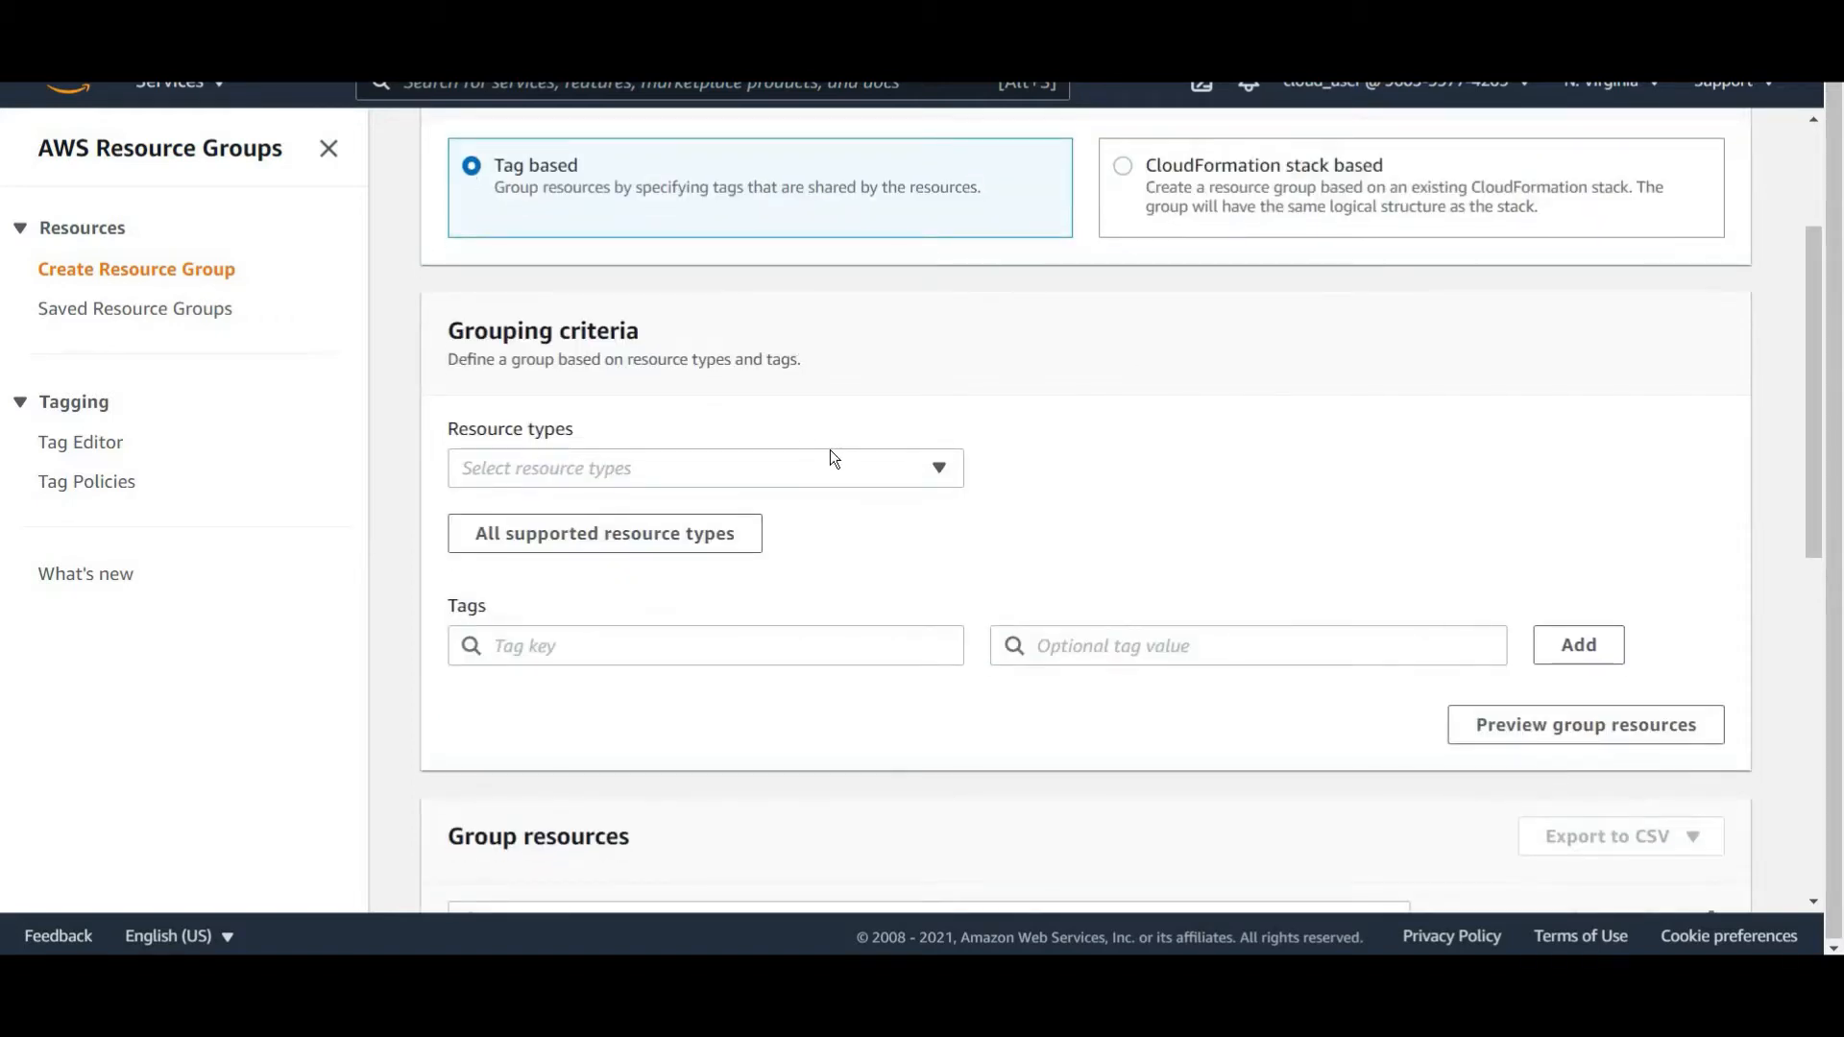
pyautogui.click(912, 471)
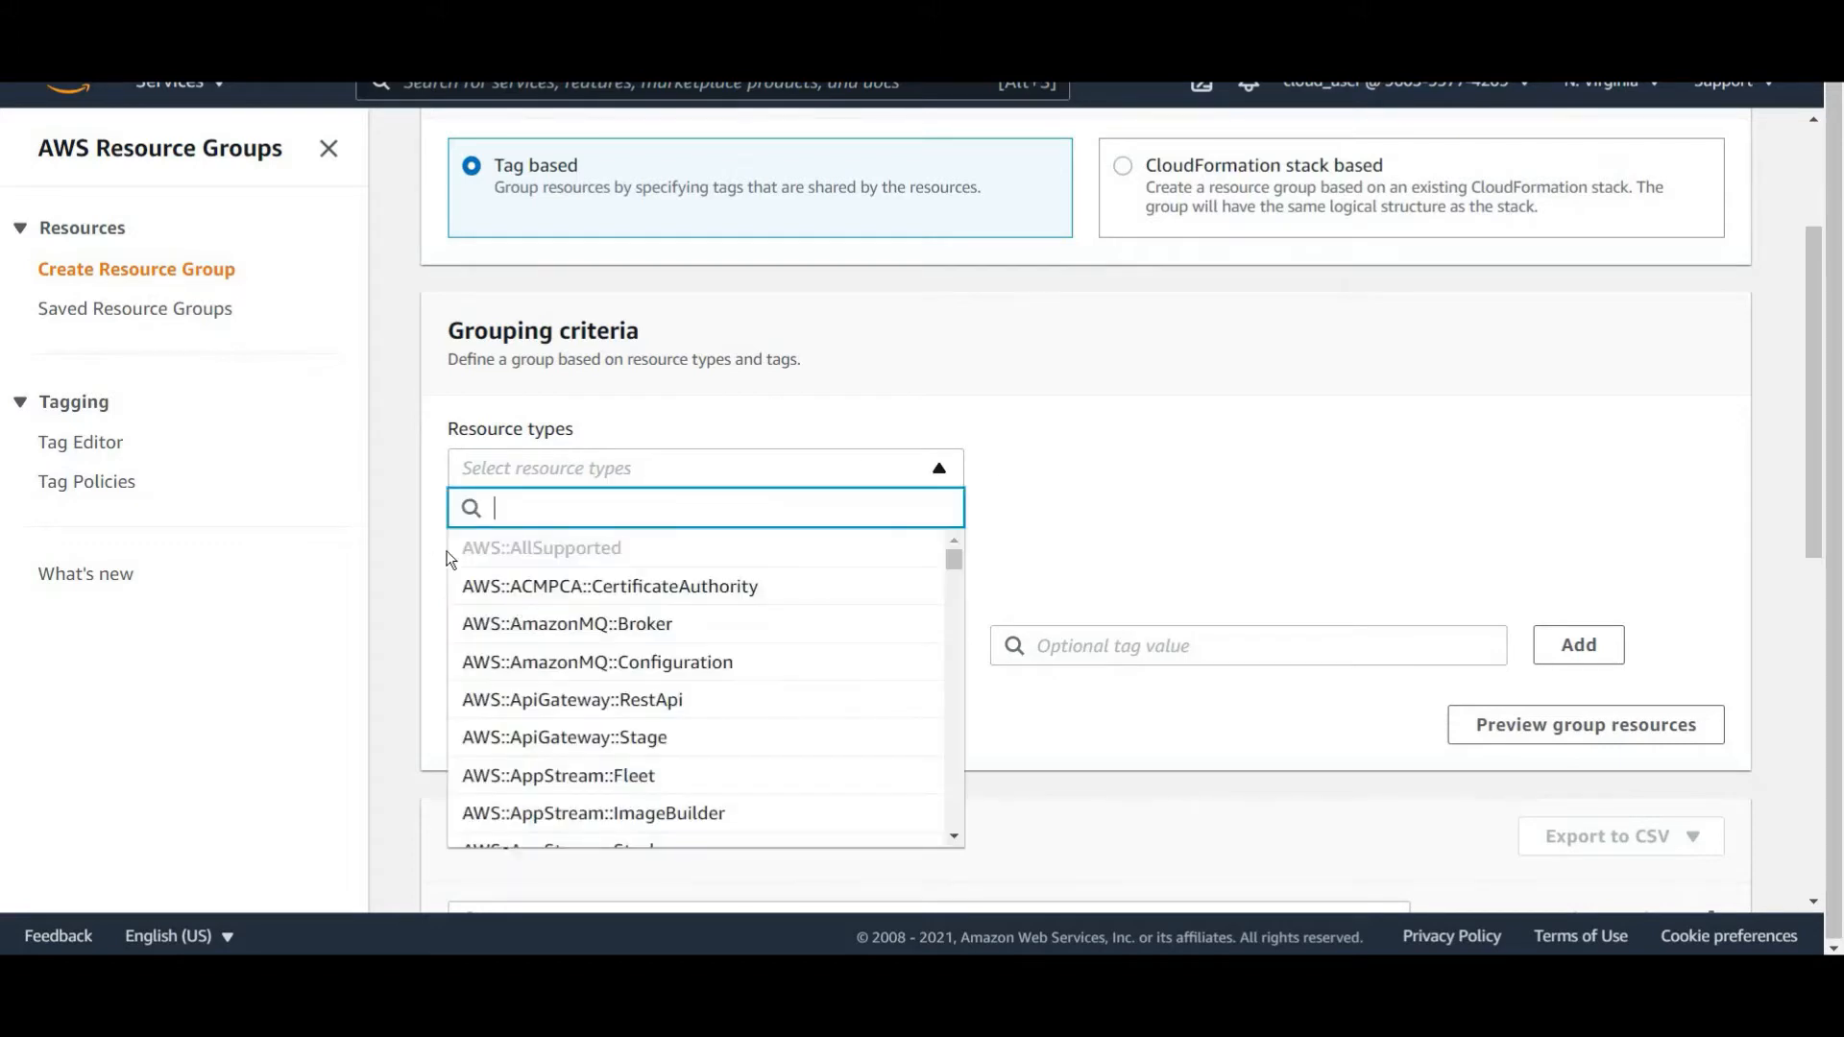
pyautogui.click(579, 546)
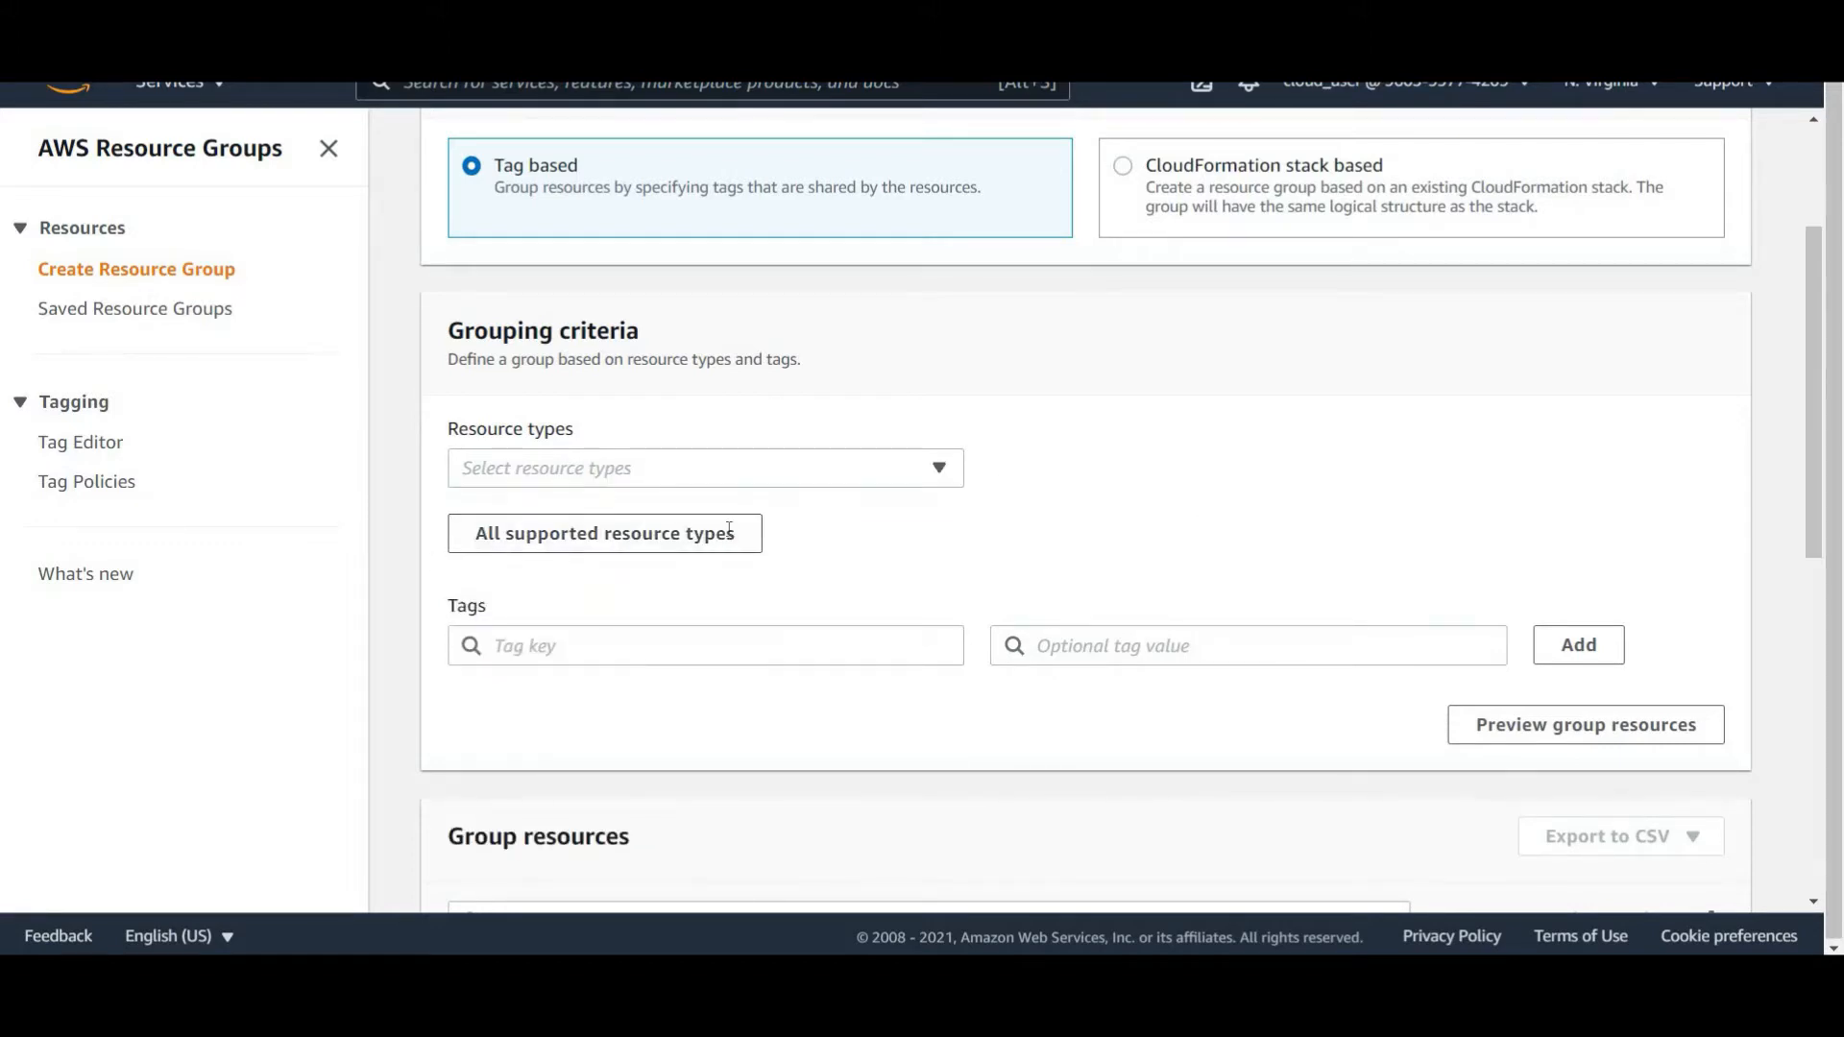
# Add an Environment tag filter with value Dev and preview the matching group resources.
pyautogui.scroll(-1, 683, 521)
pyautogui.click(681, 522)
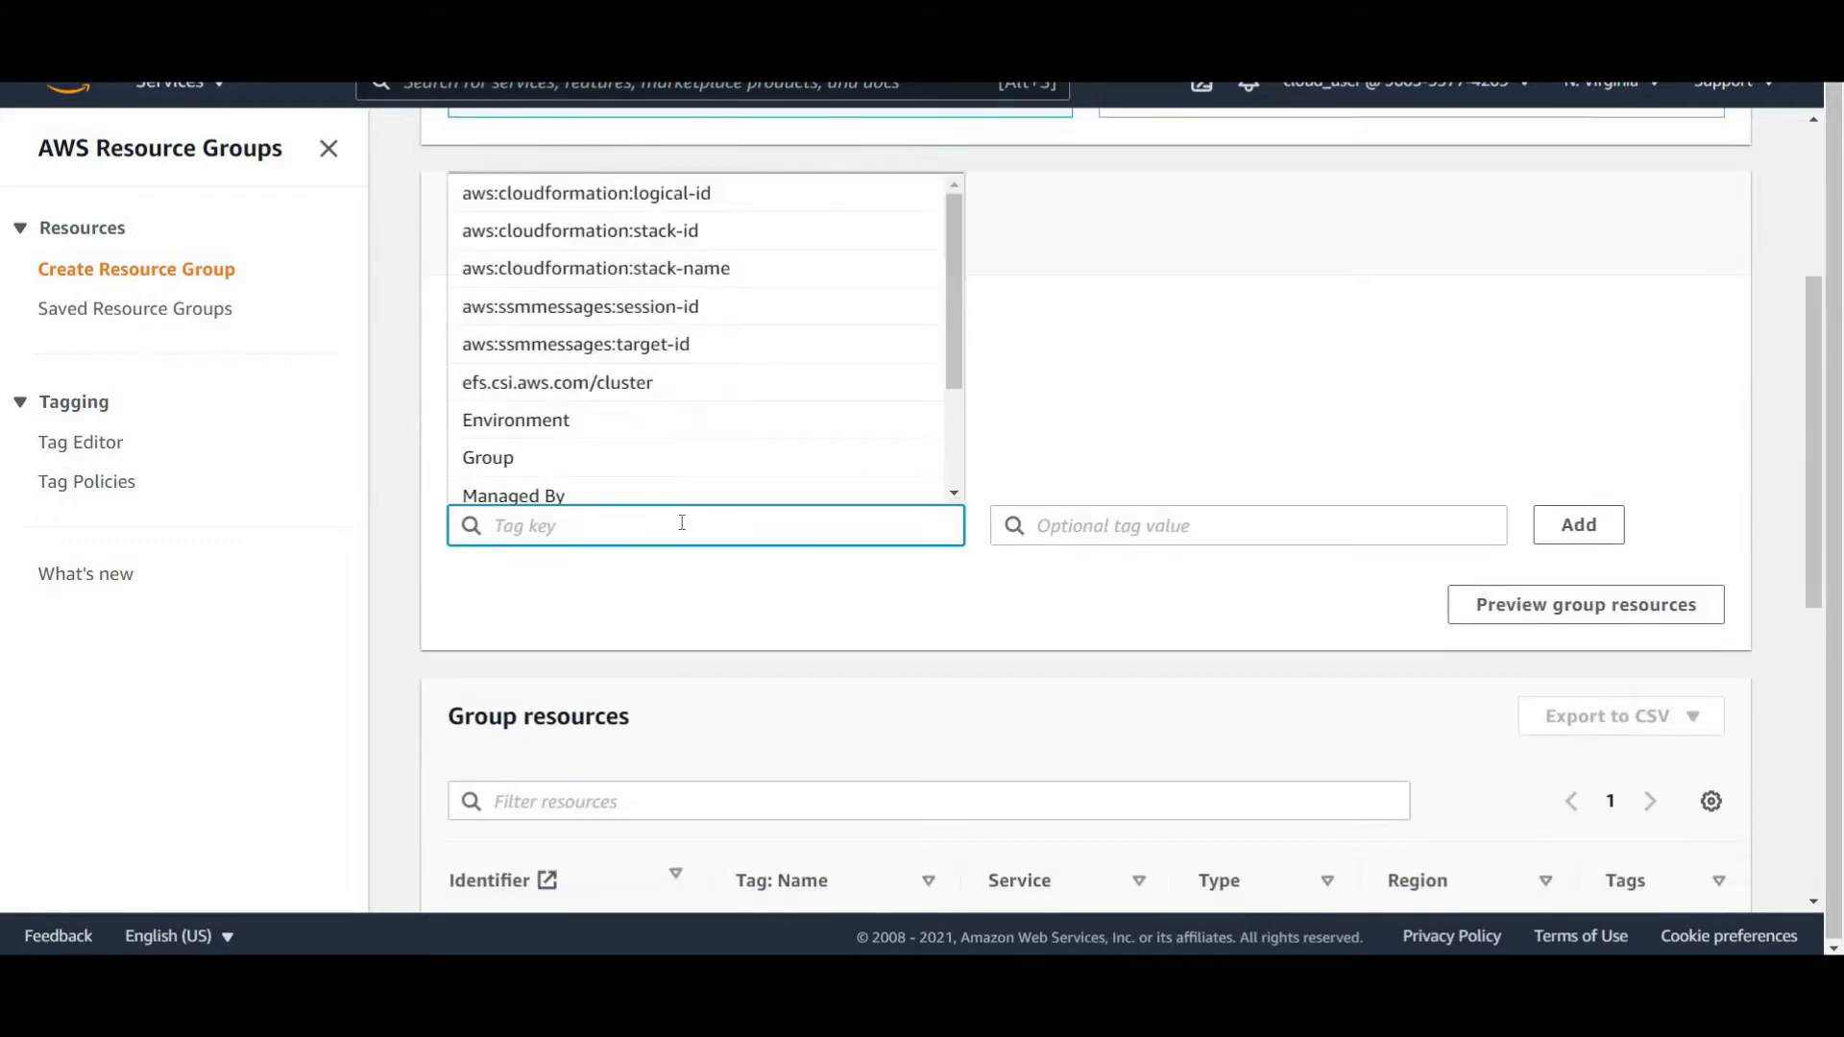
pyautogui.write('Environ')
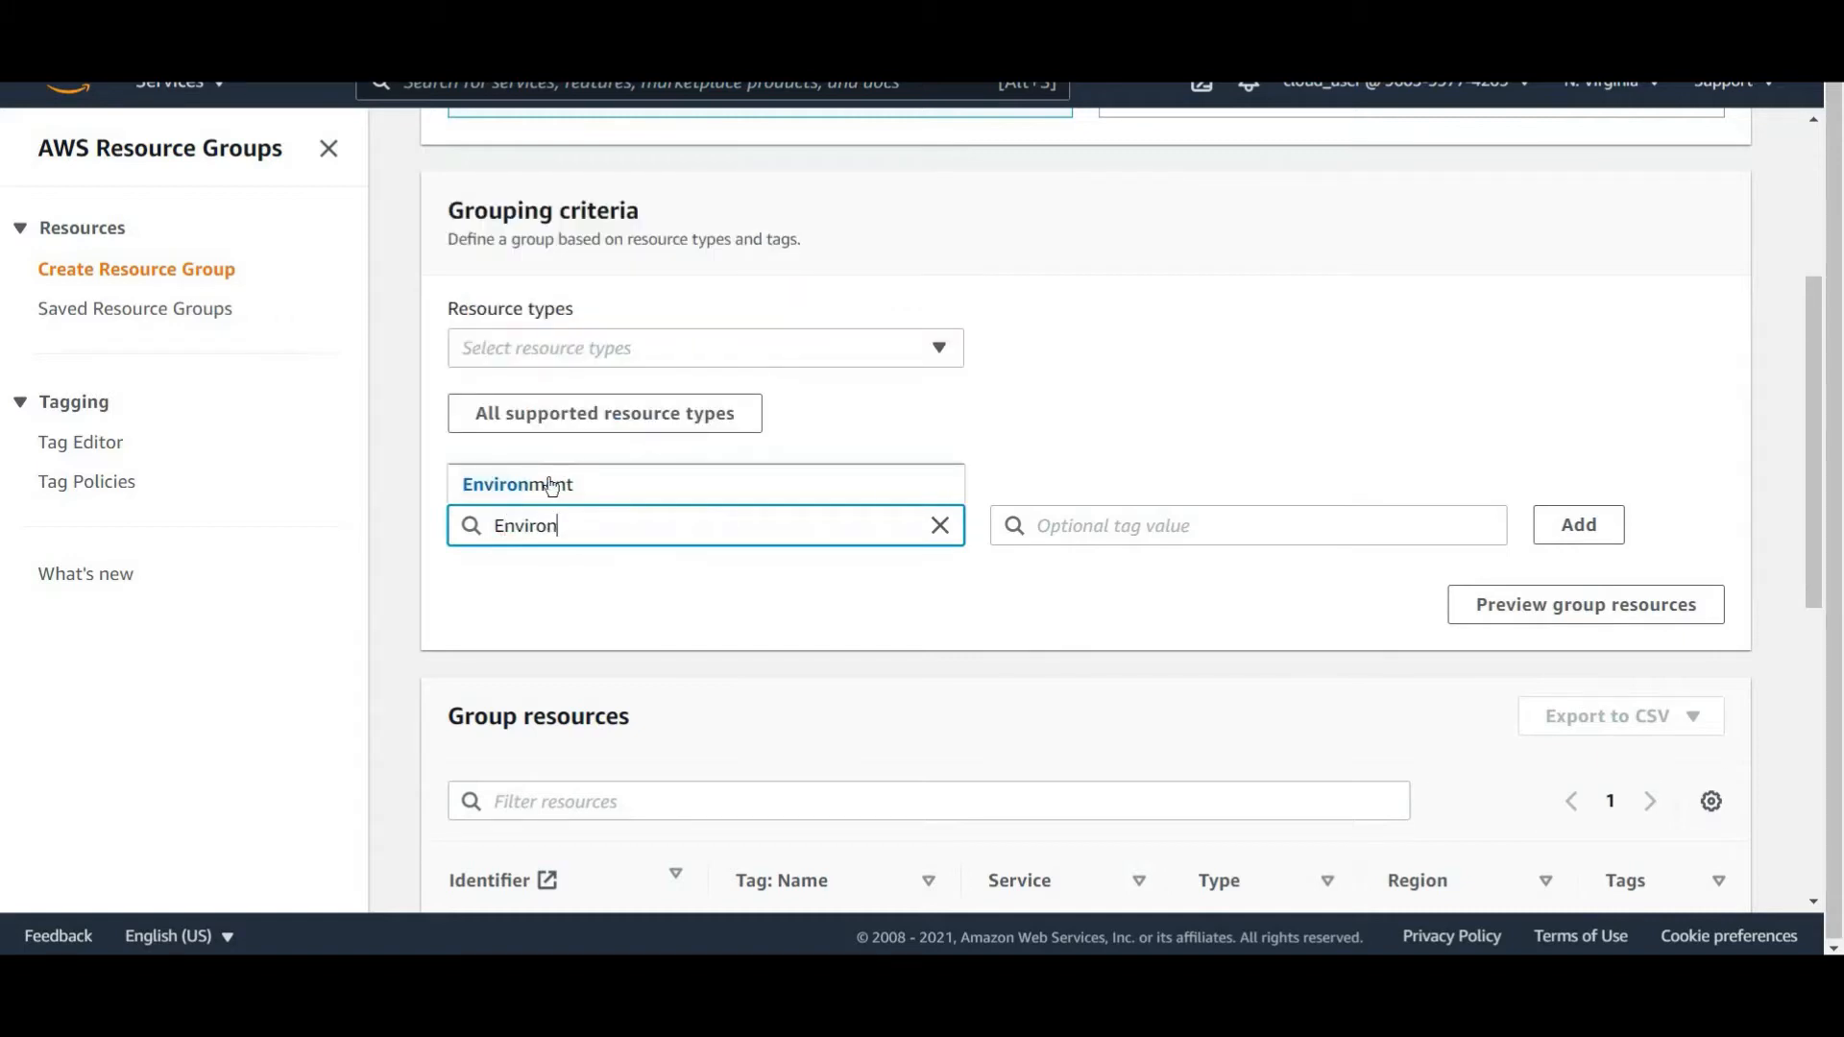
pyautogui.press('Down')
pyautogui.press('Return')
pyautogui.click(1167, 523)
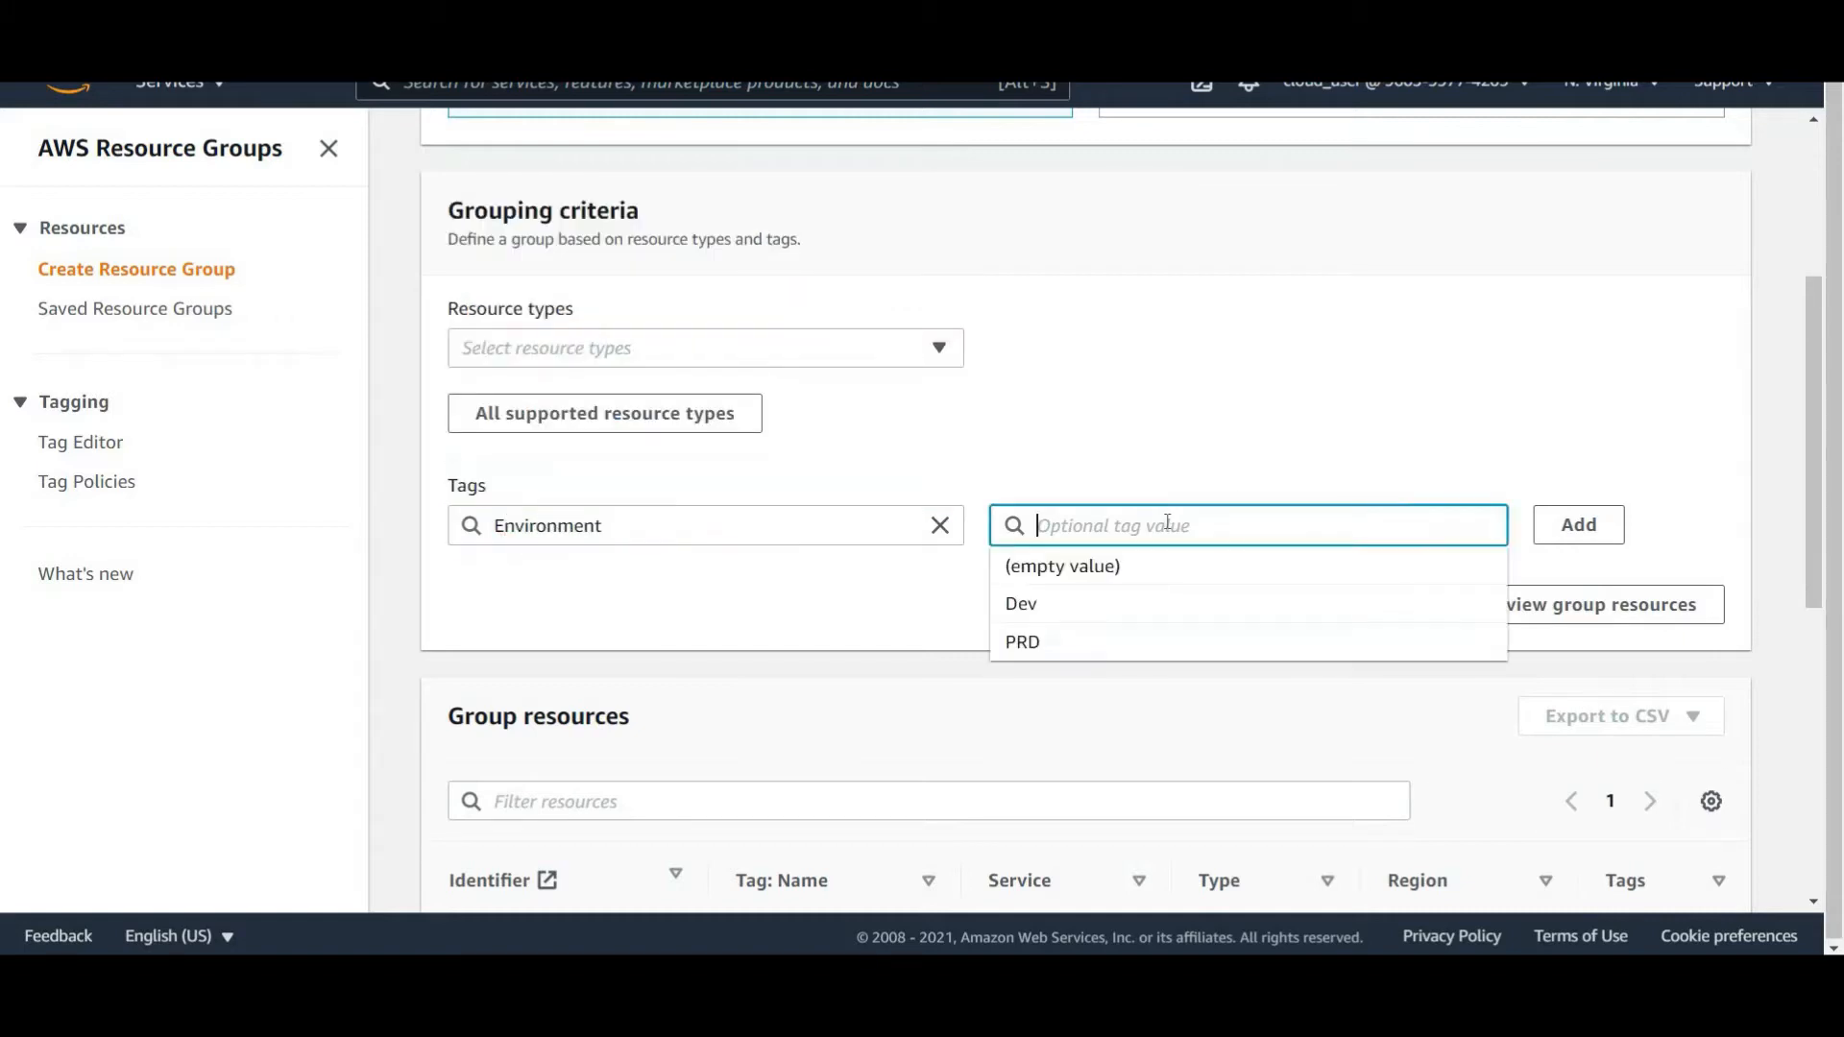
pyautogui.write('Dev')
pyautogui.press('Down')
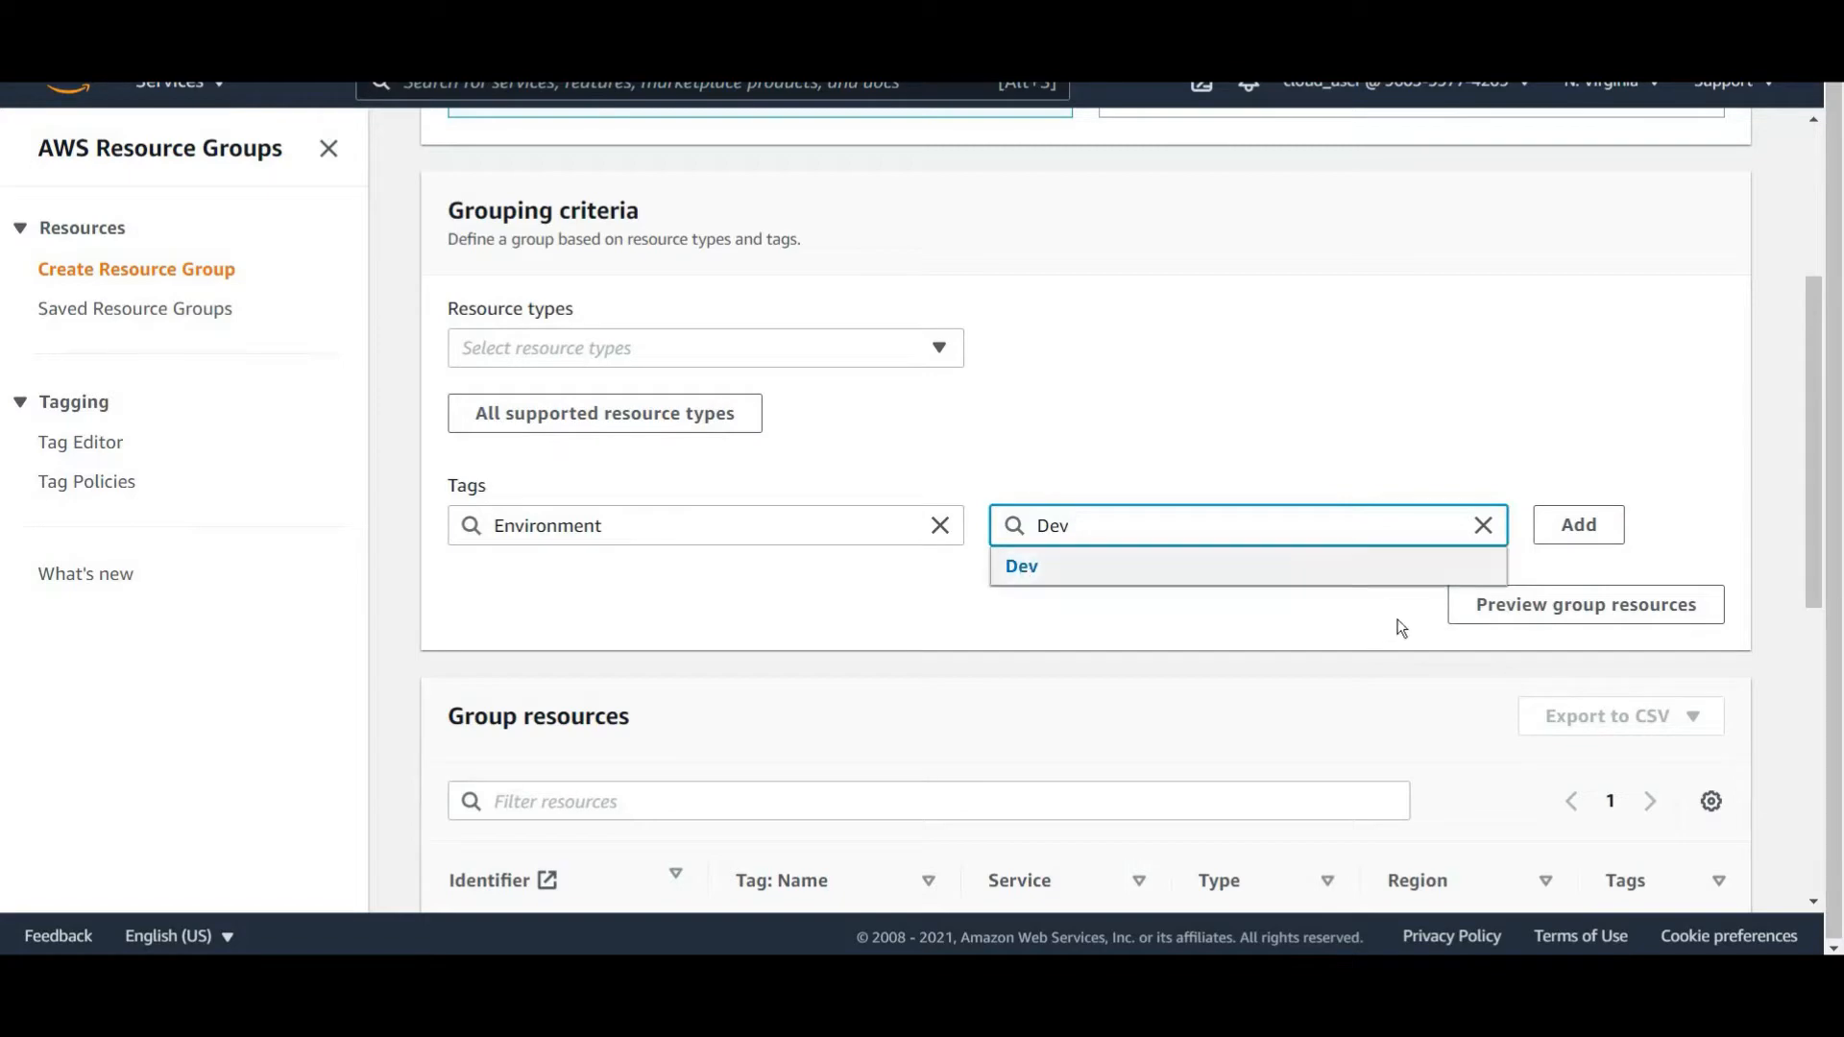
pyautogui.press('Return')
pyautogui.scroll(-3, 1334, 630)
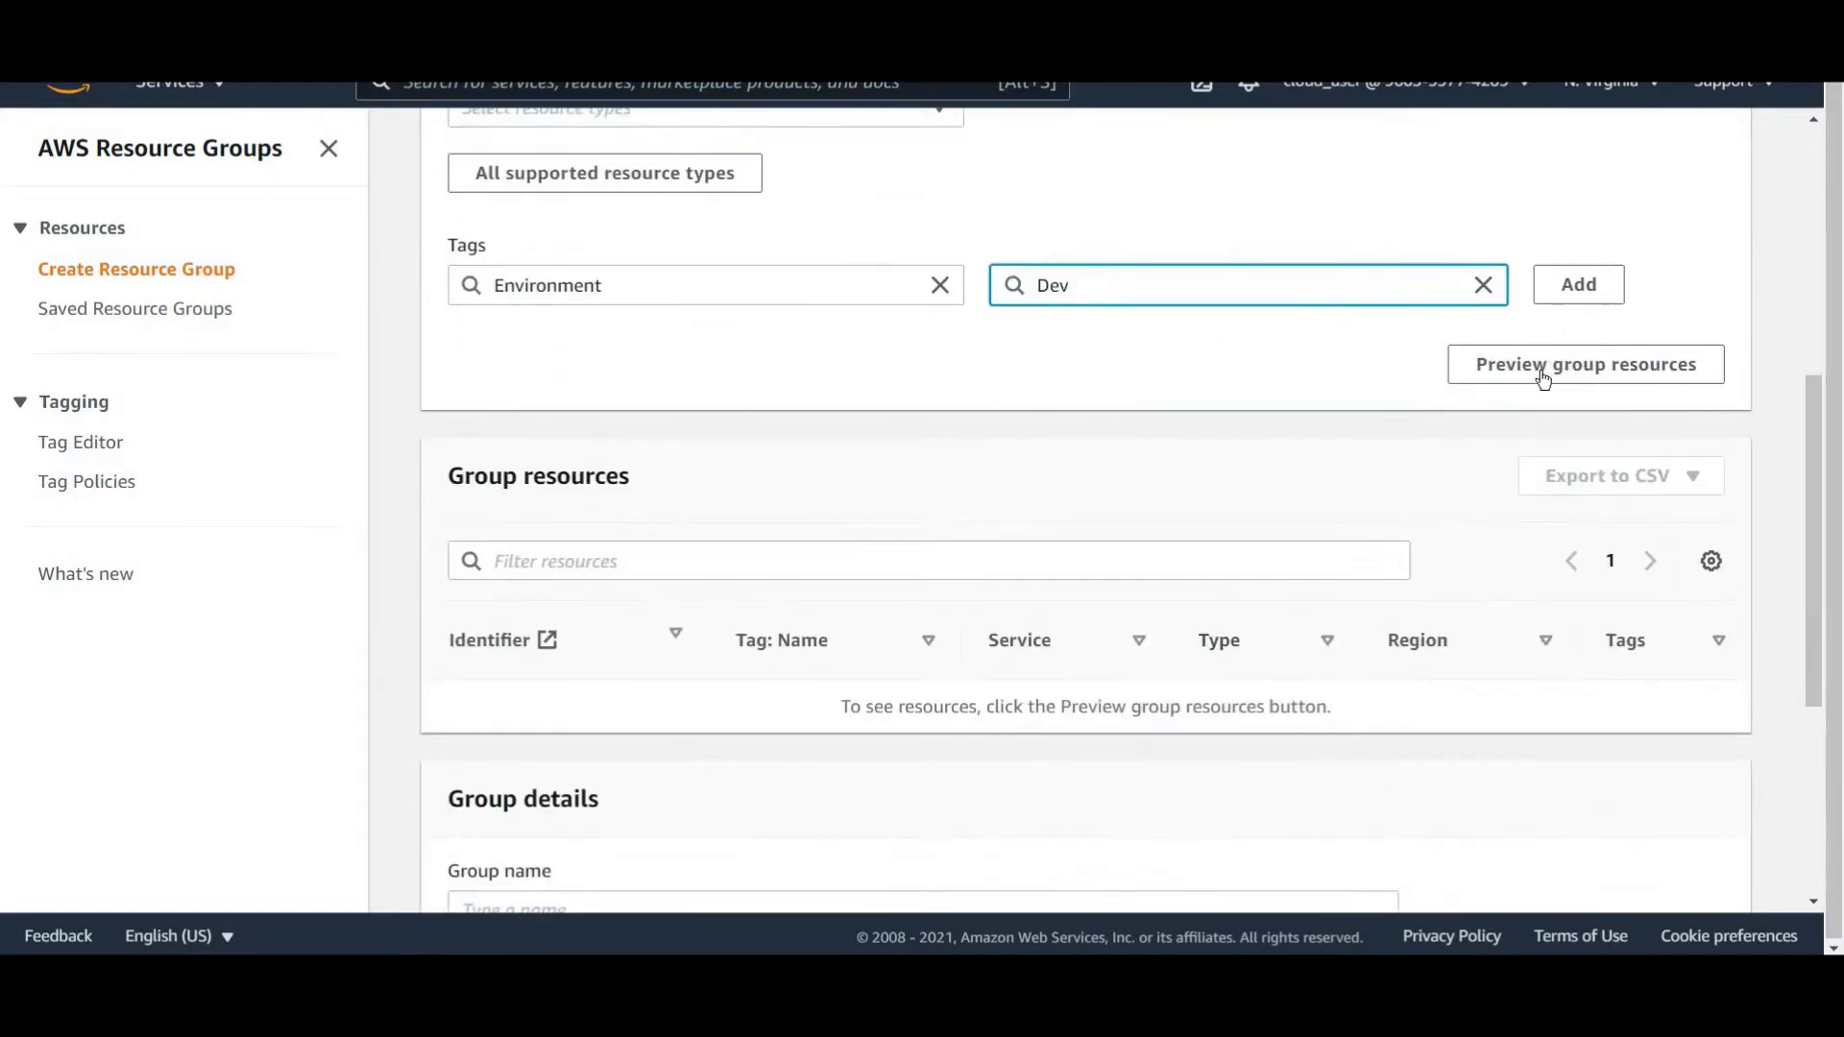
pyautogui.click(1569, 375)
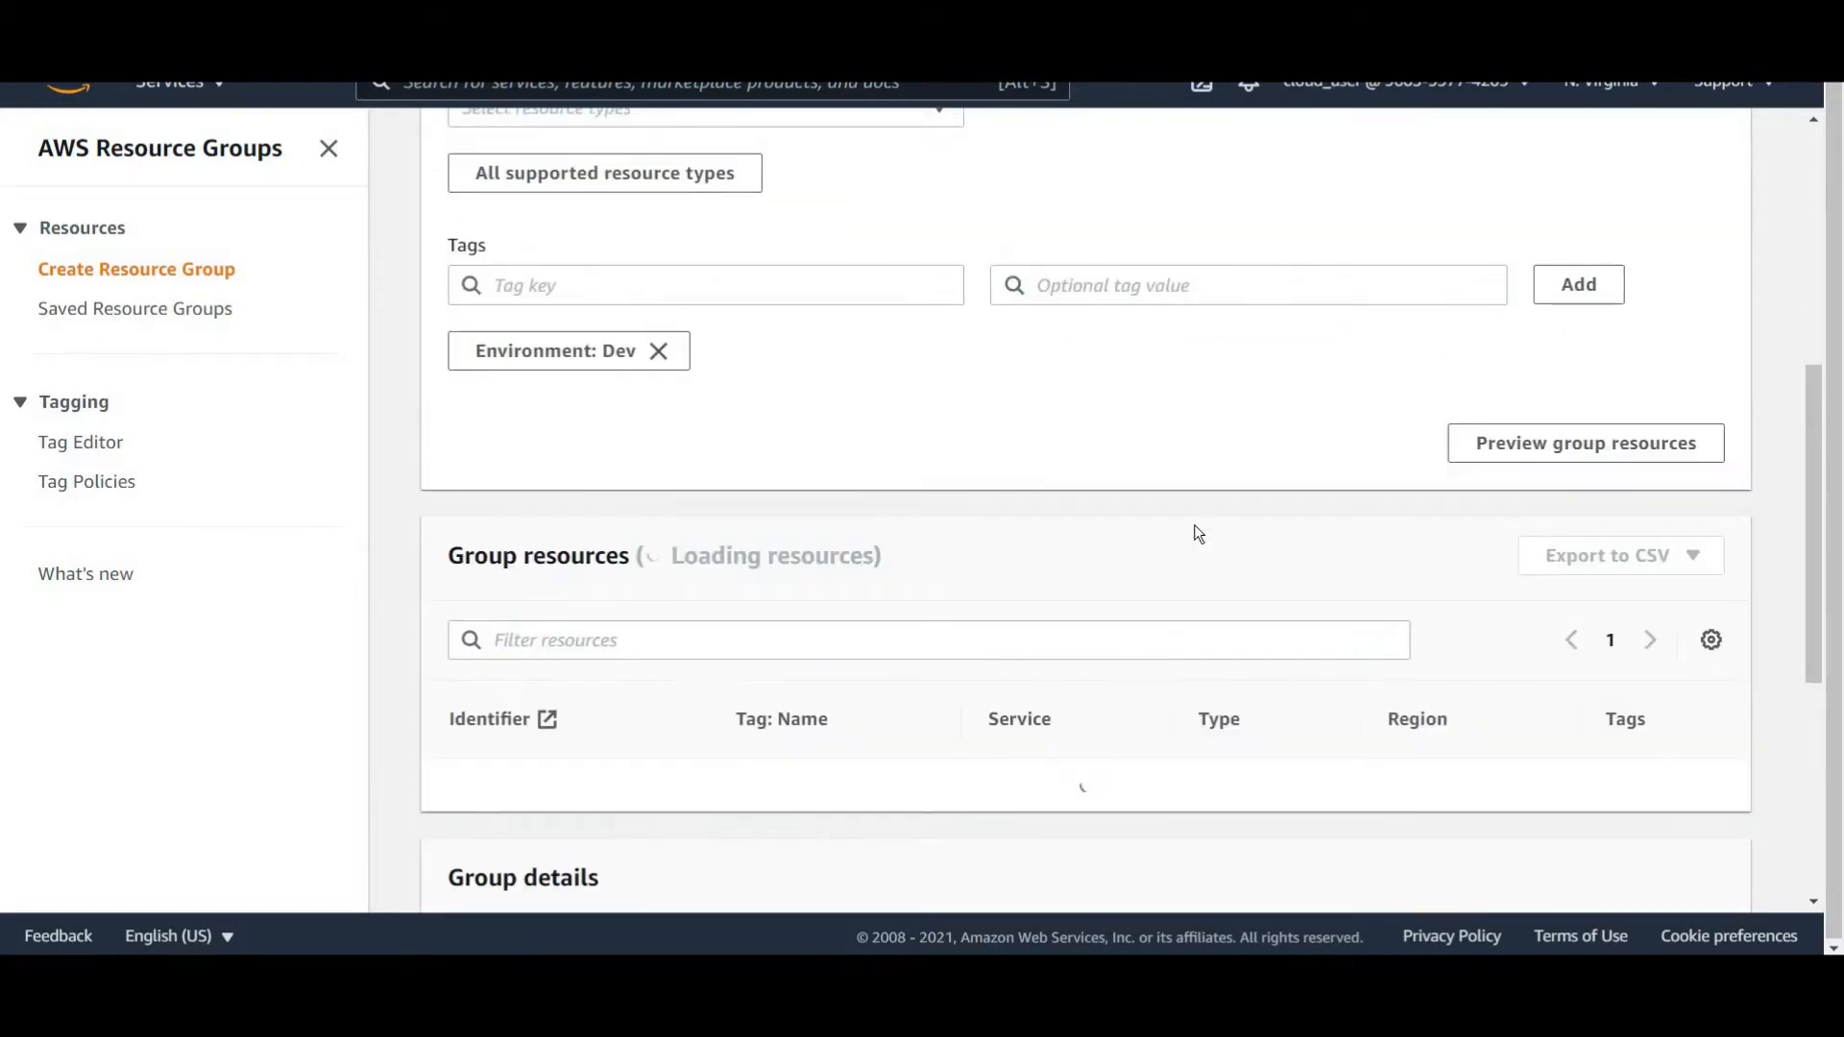
# Review the previewed resources and their tag columns in the group resources table.
pyautogui.scroll(-3, 142, 506)
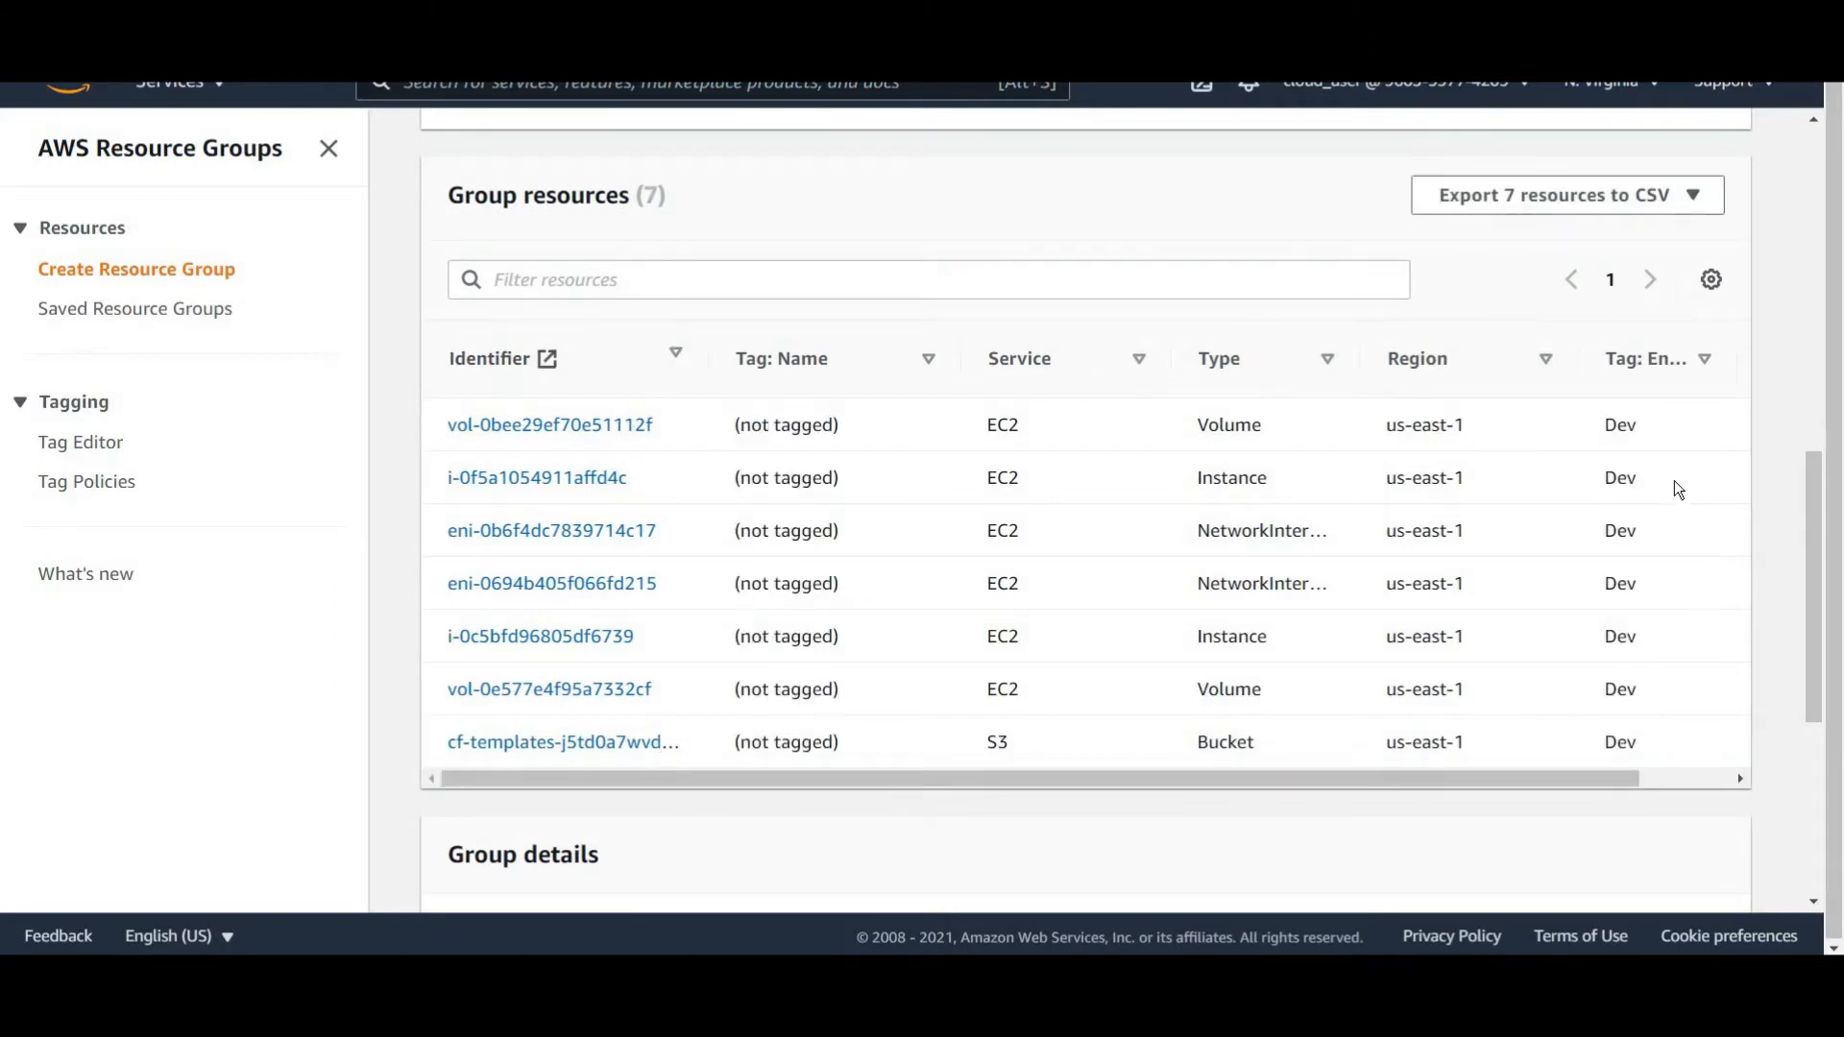
pyautogui.moveTo(1586, 357); pyautogui.dragTo(1469, 375)
pyautogui.scroll(-5, 1018, 769)
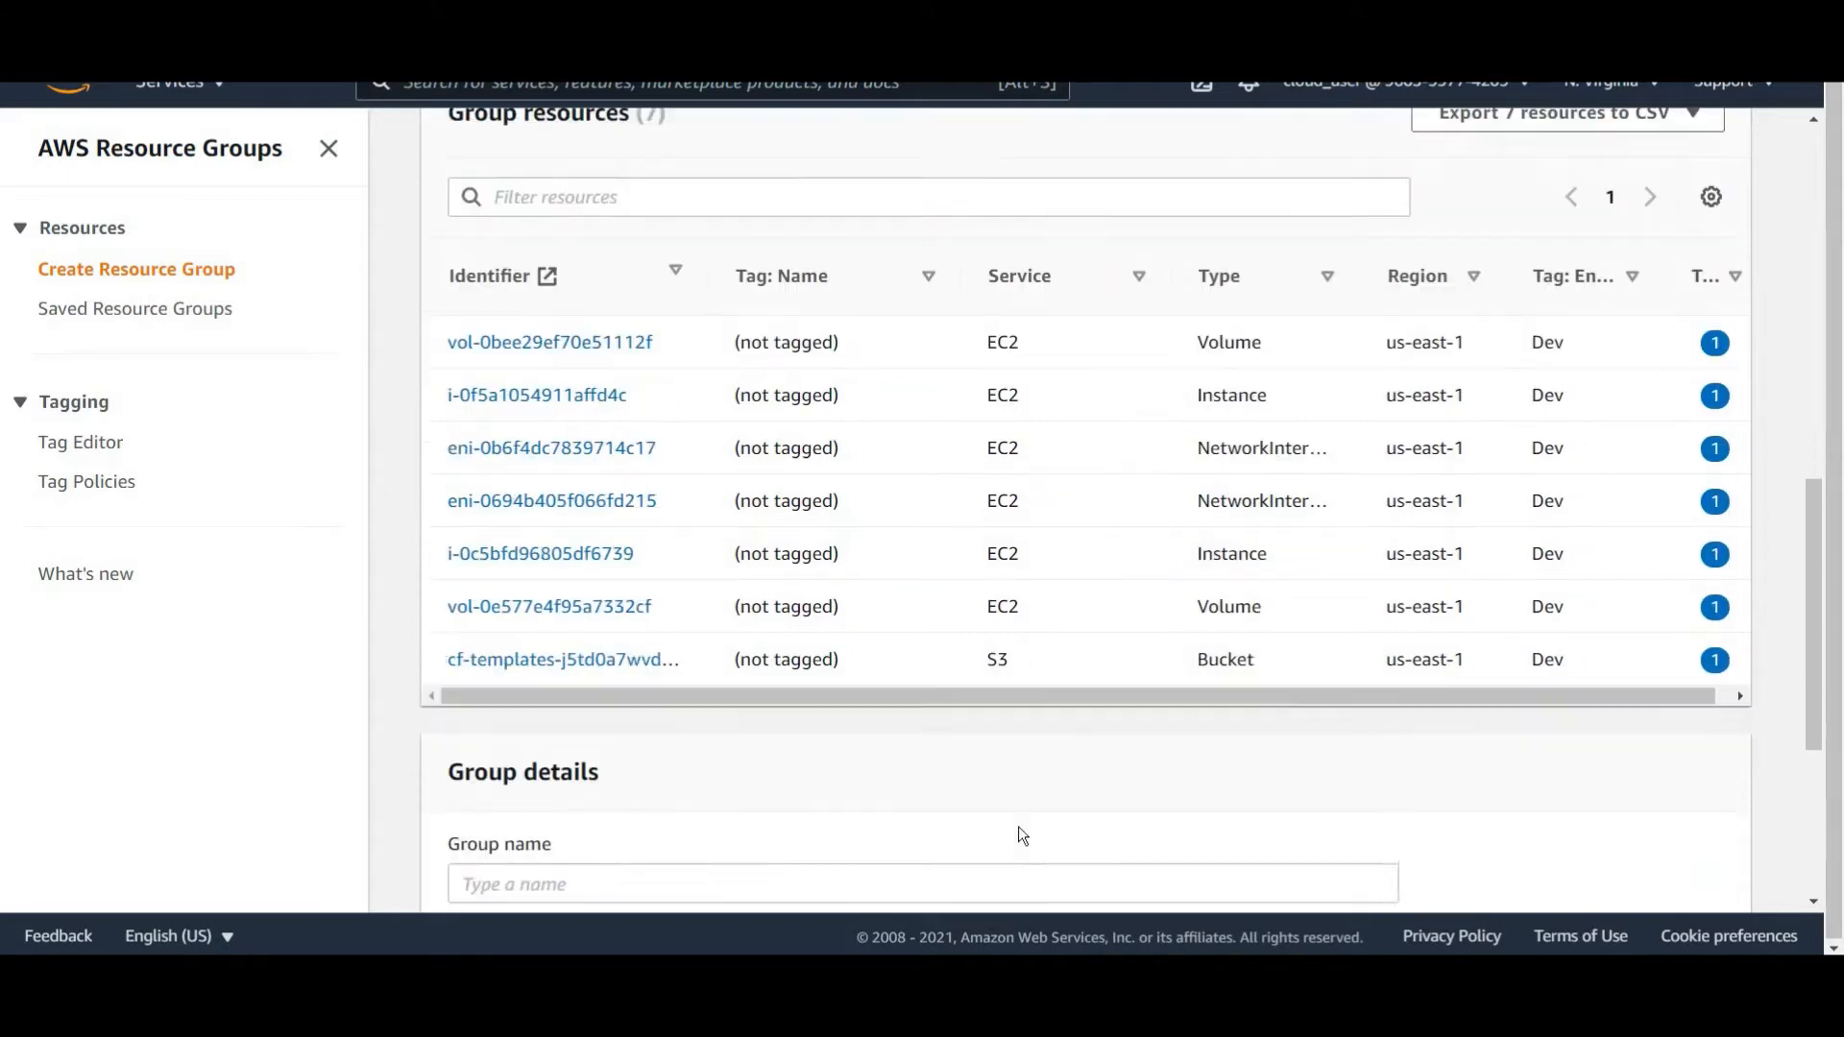
# Name the tag-based group Dev-RG and create it.
pyautogui.click(514, 468)
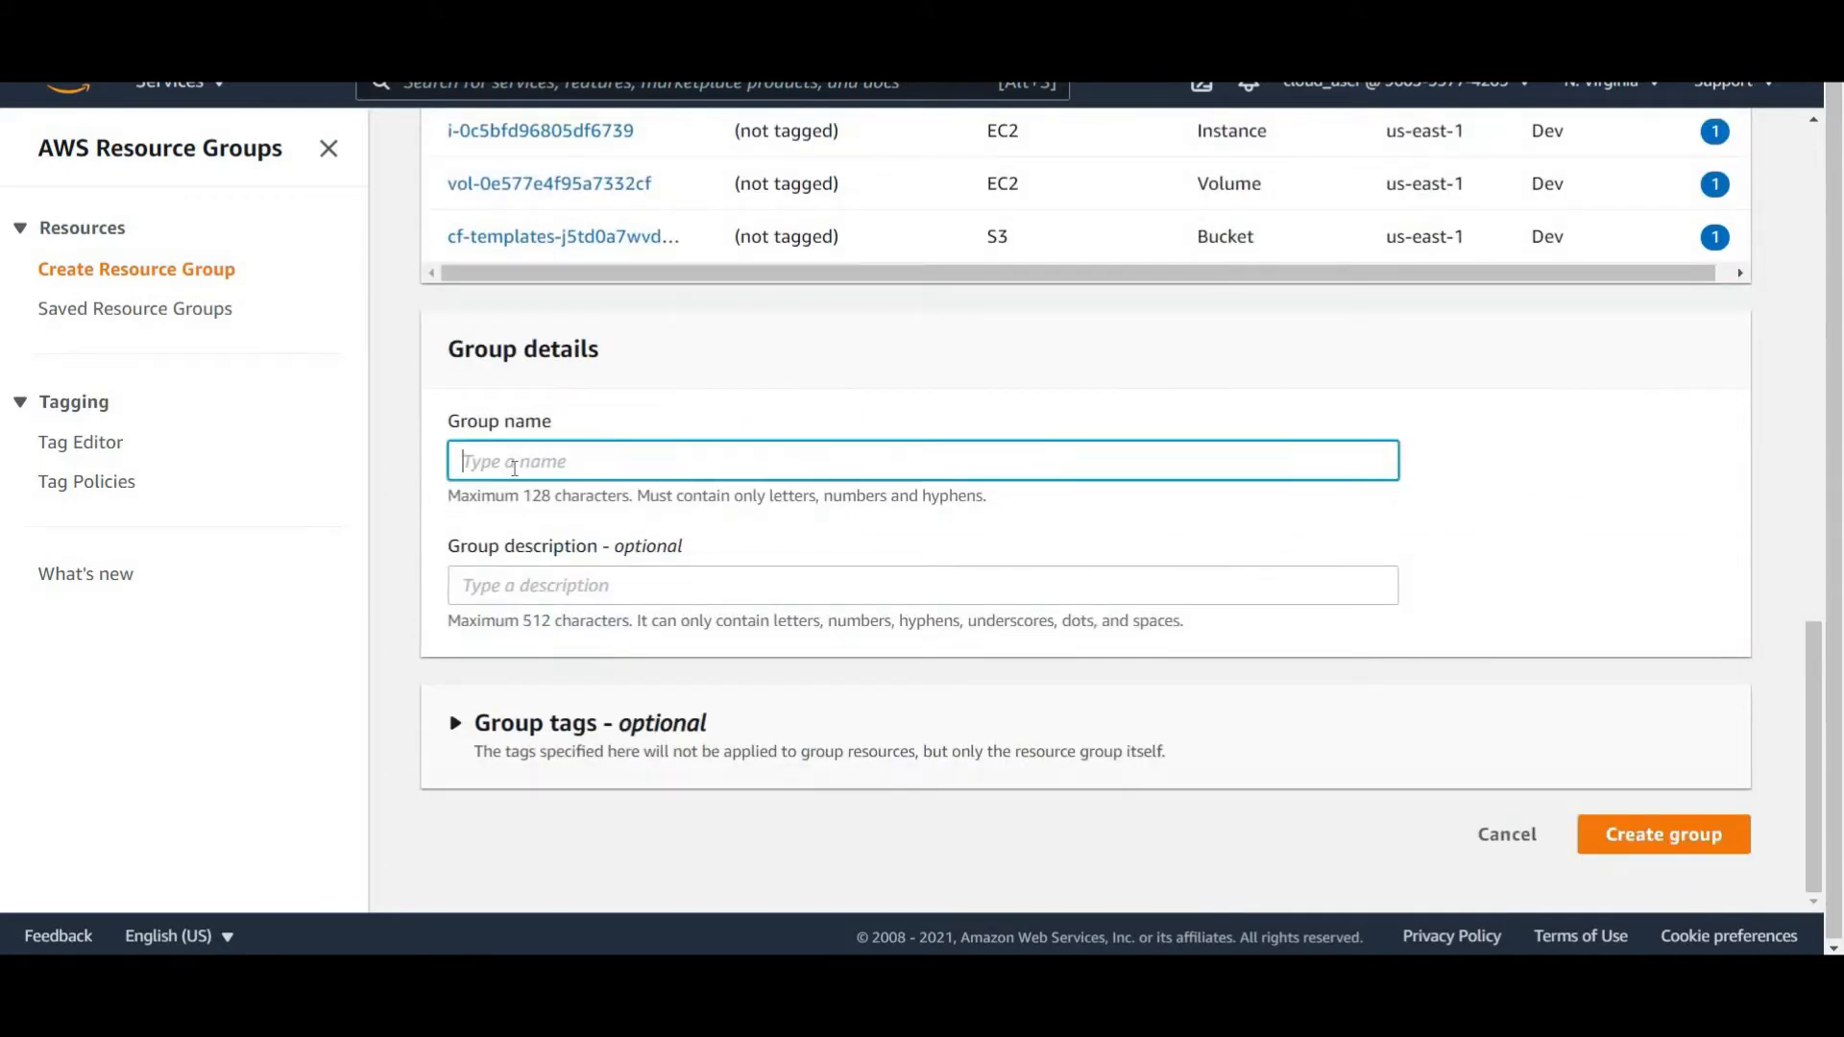
pyautogui.write('Dev-RG')
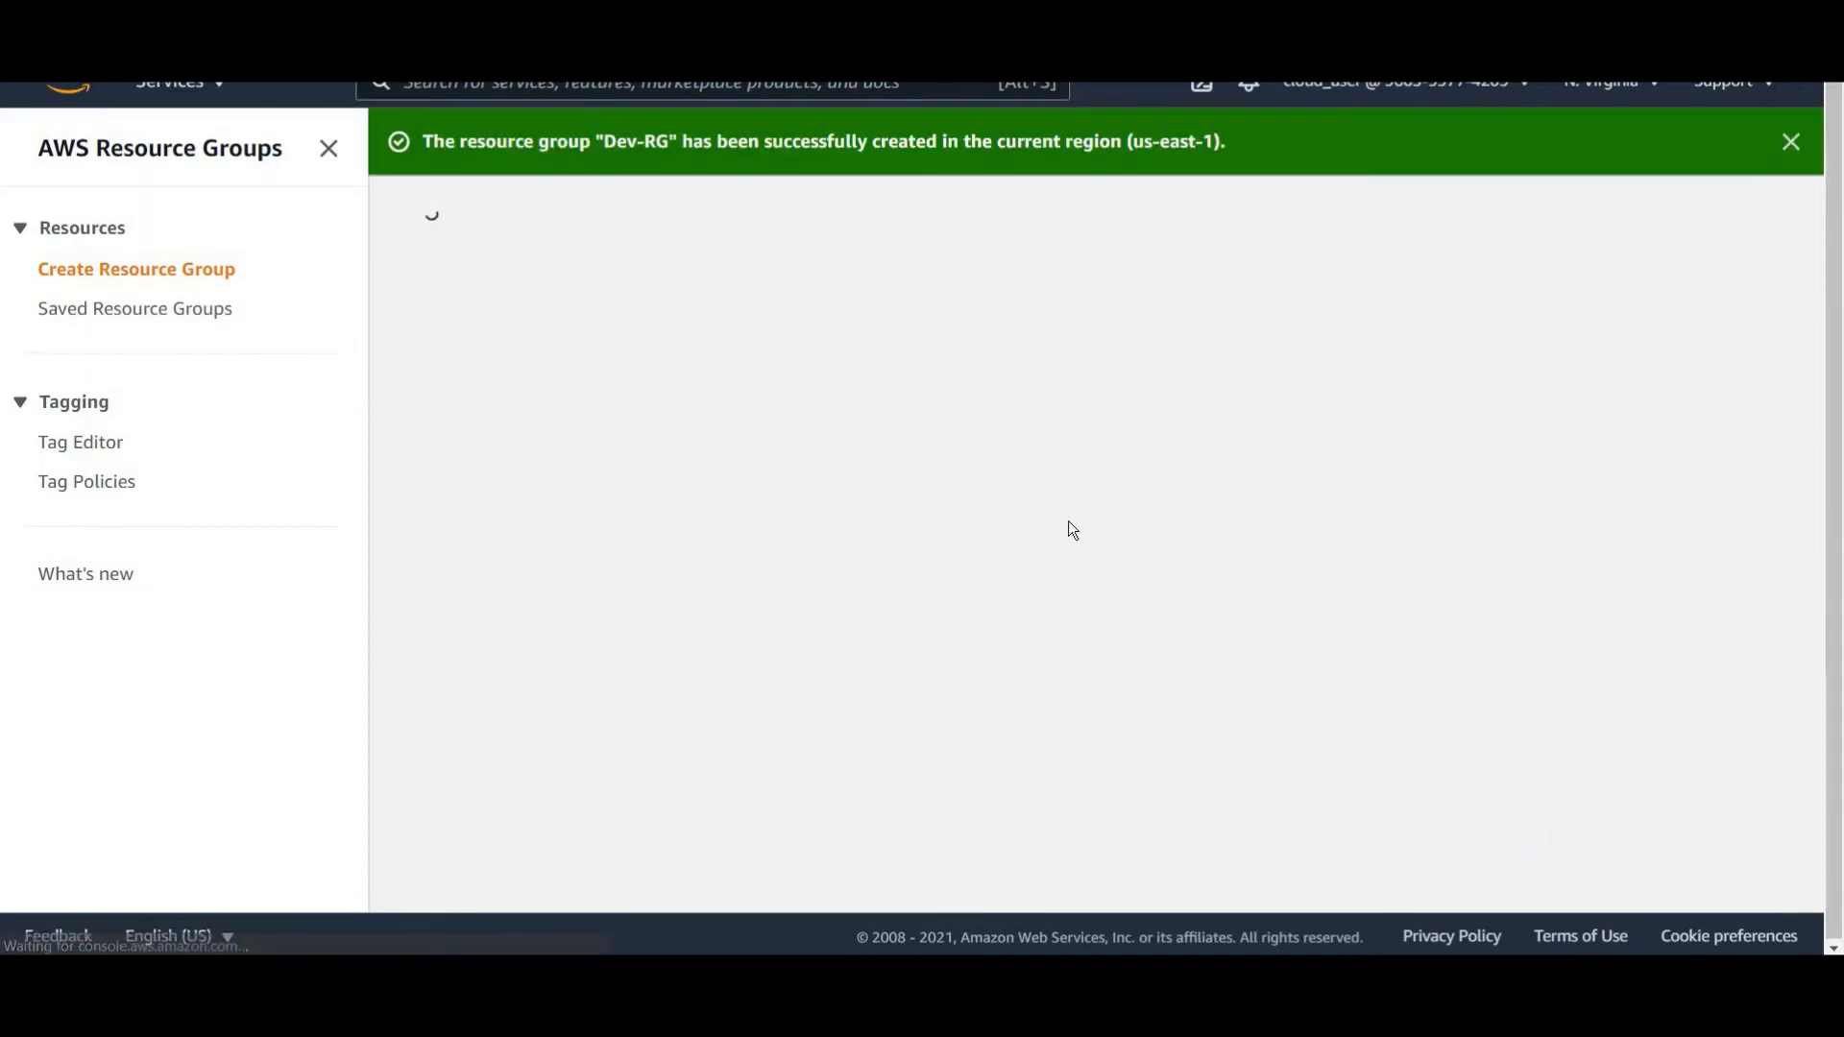
# Review the Dev-RG group's details, grouping criteria and listed resources.
pyautogui.scroll(-8, 1075, 511)
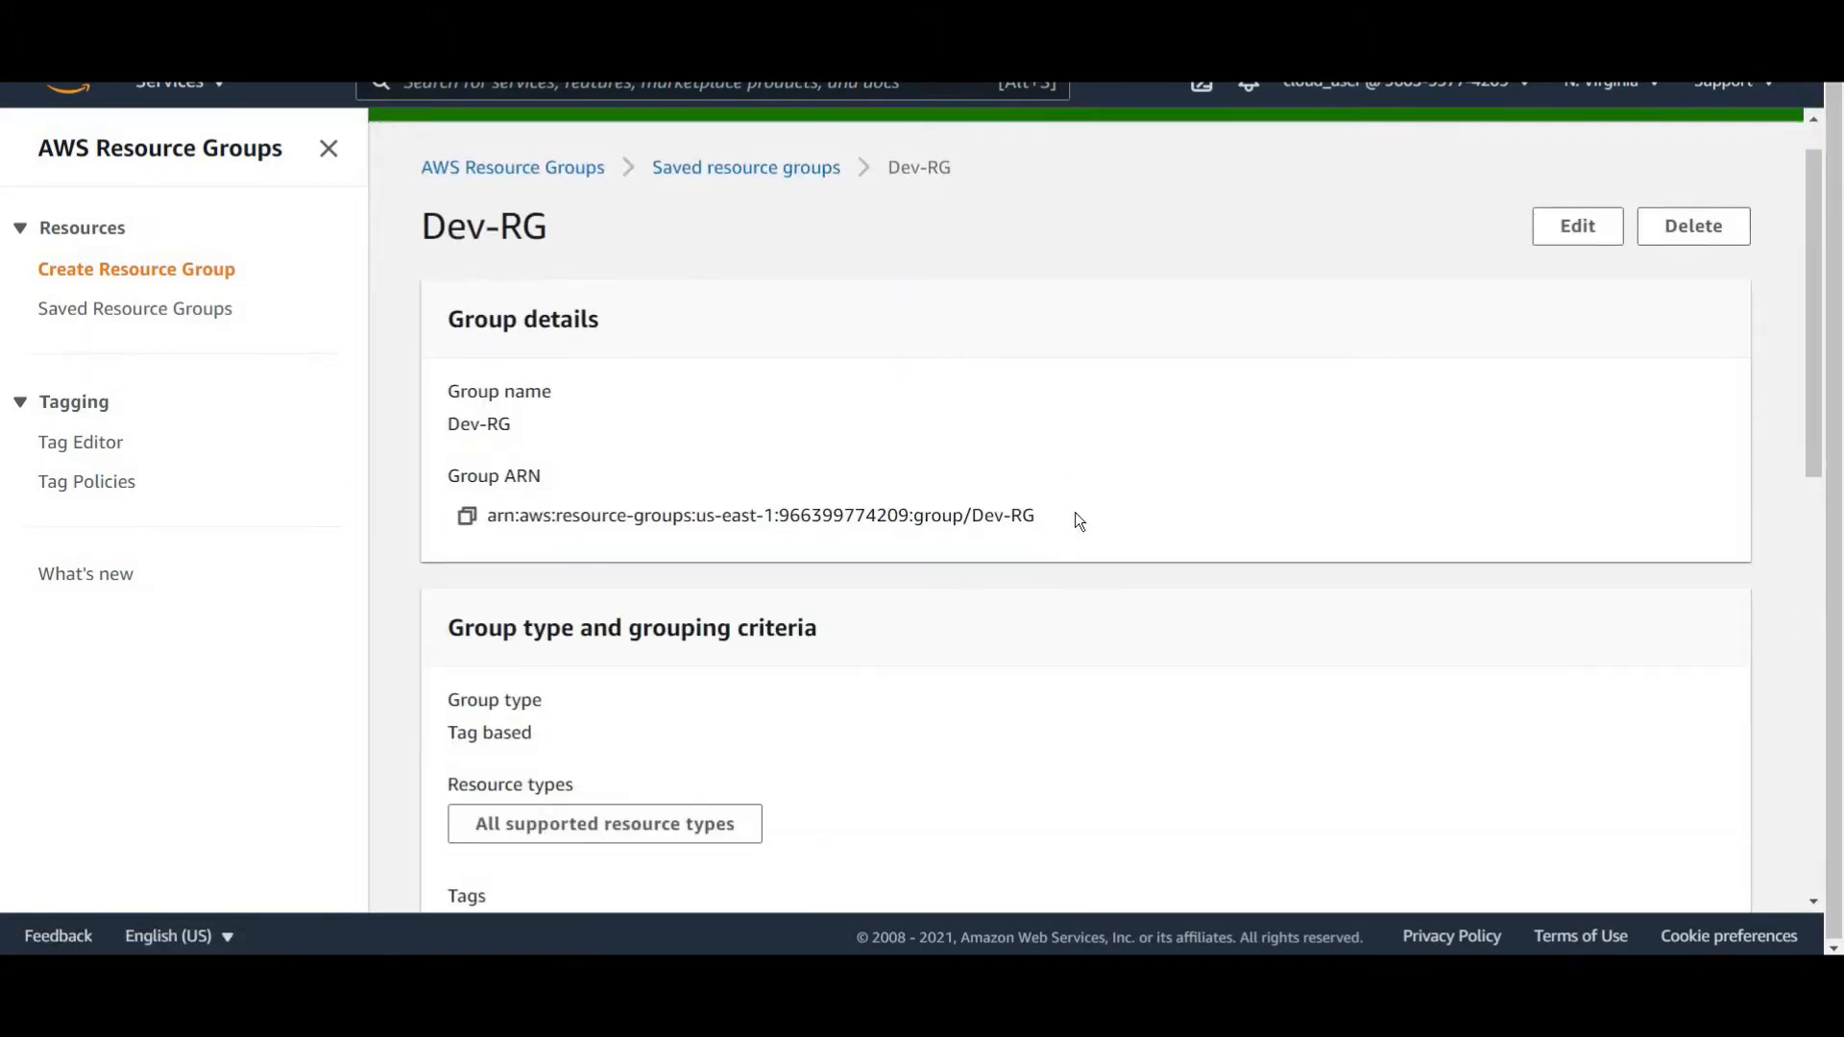
pyautogui.scroll(-3, 1074, 515)
pyautogui.scroll(4, 630, 638)
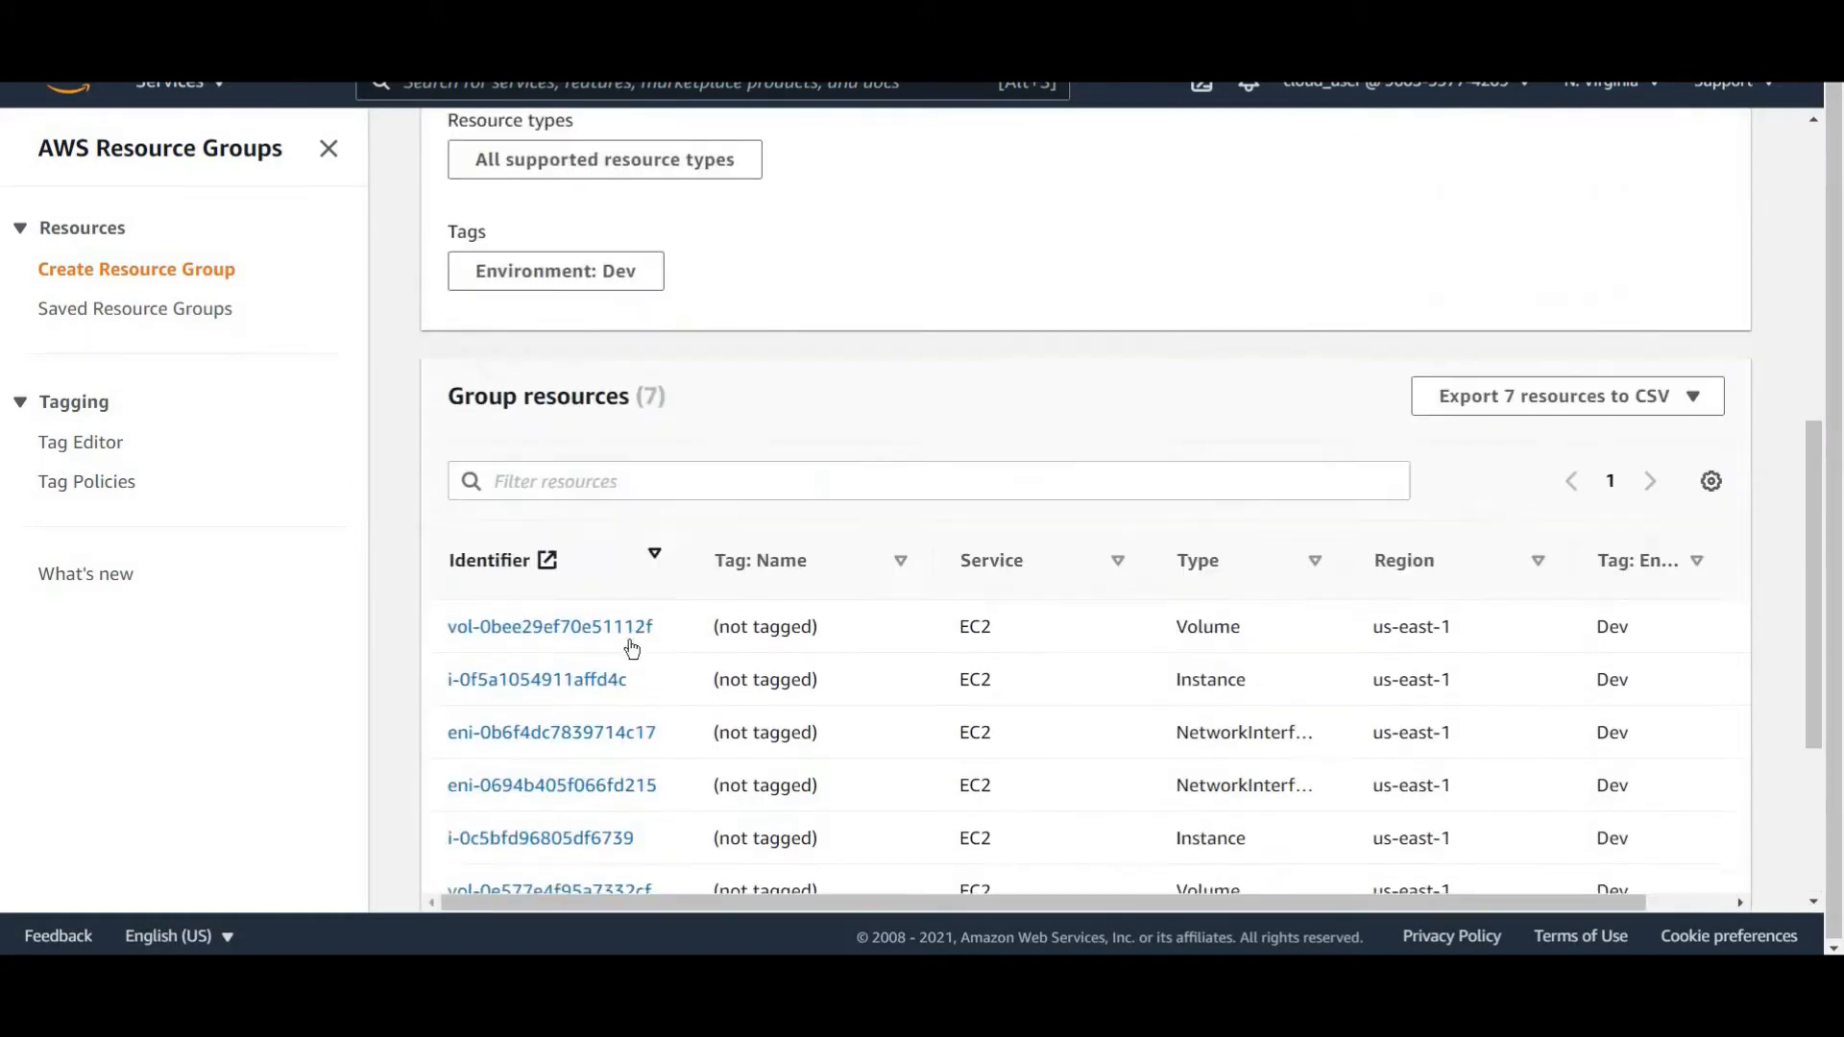
pyautogui.scroll(5, 934, 592)
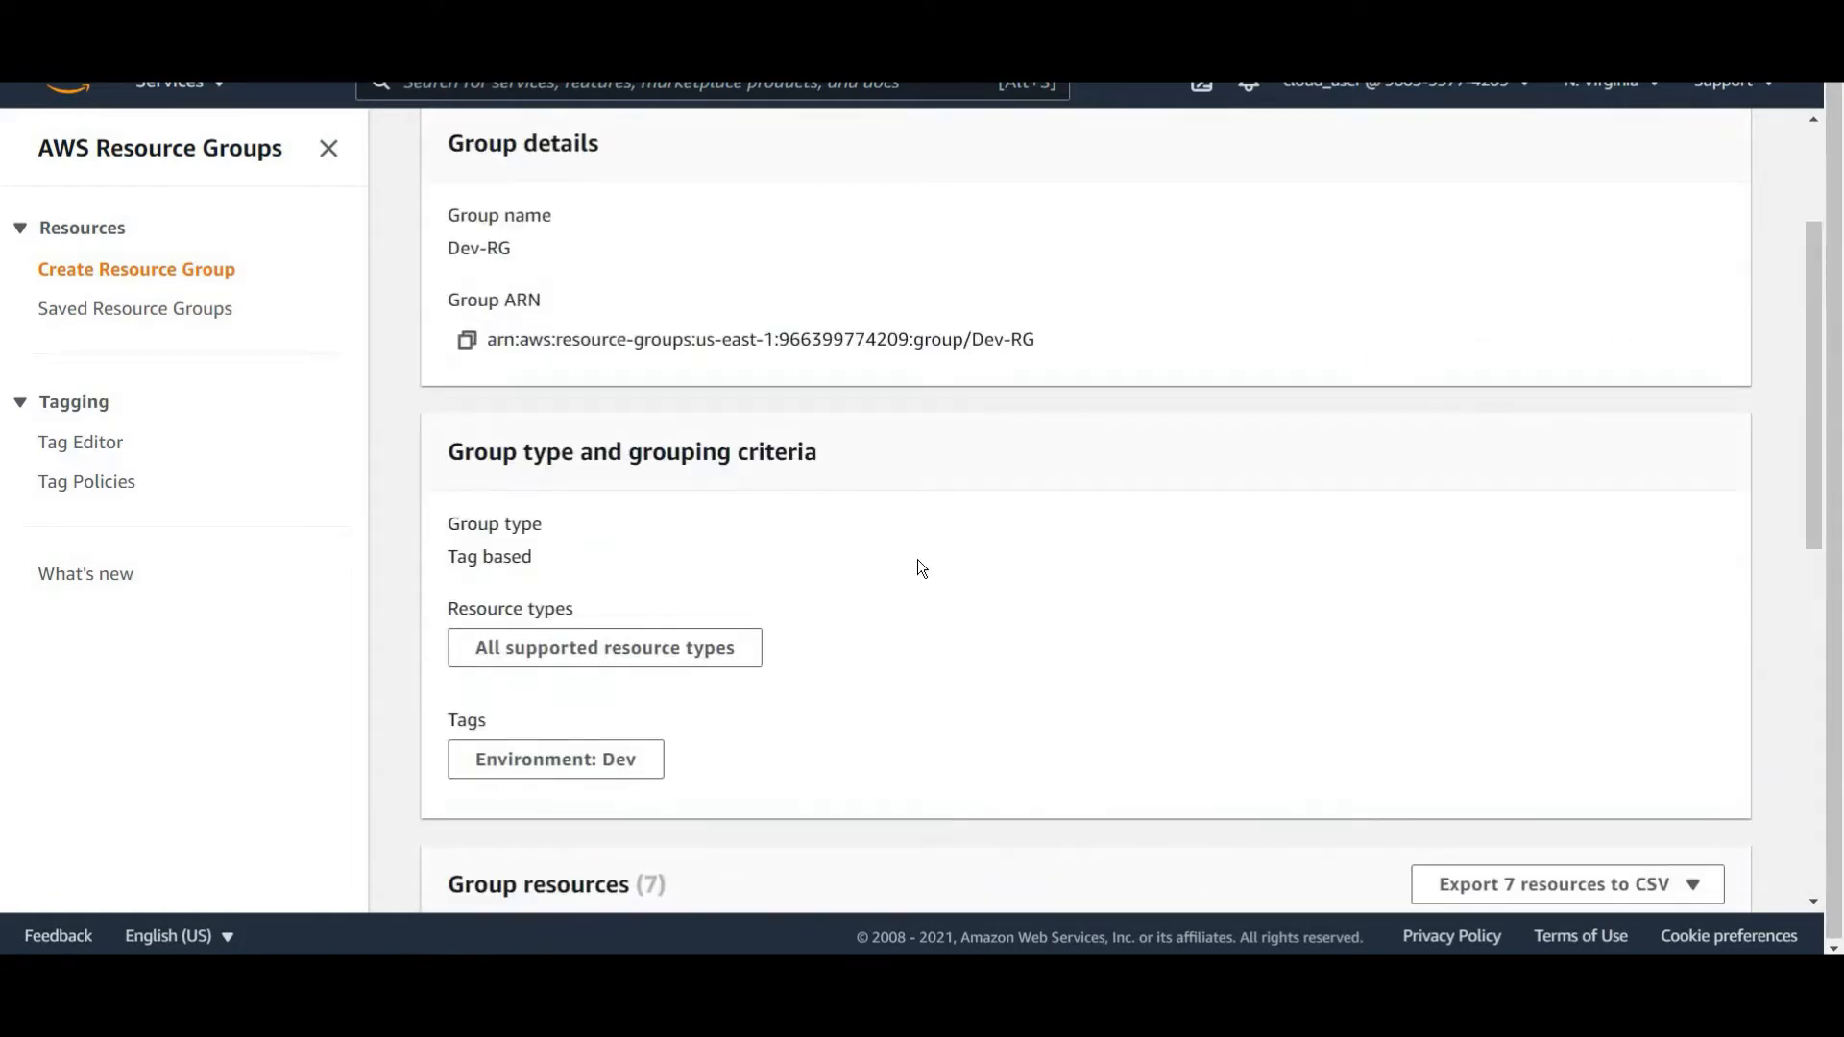
pyautogui.scroll(1, 969, 531)
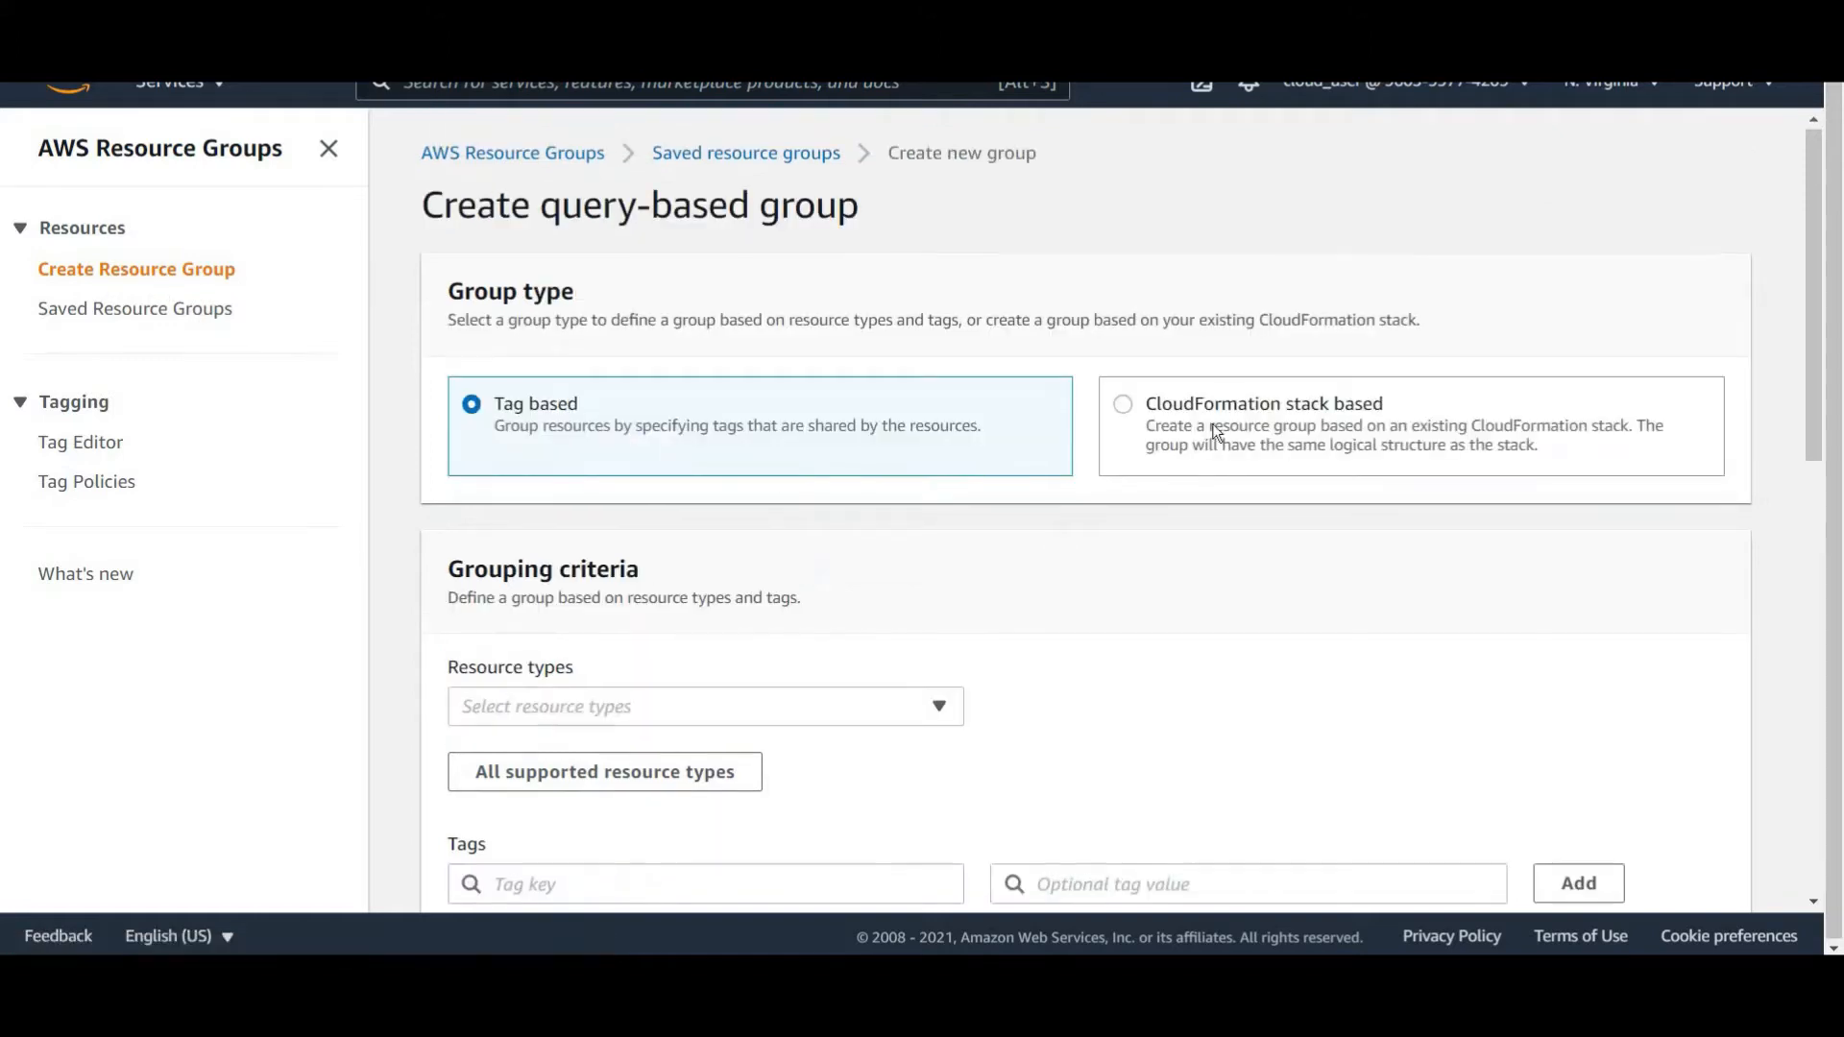
# Switch the new group's type to CloudFormation stack based and select the sakthiVPC stack.
pyautogui.scroll(-1, 1172, 375)
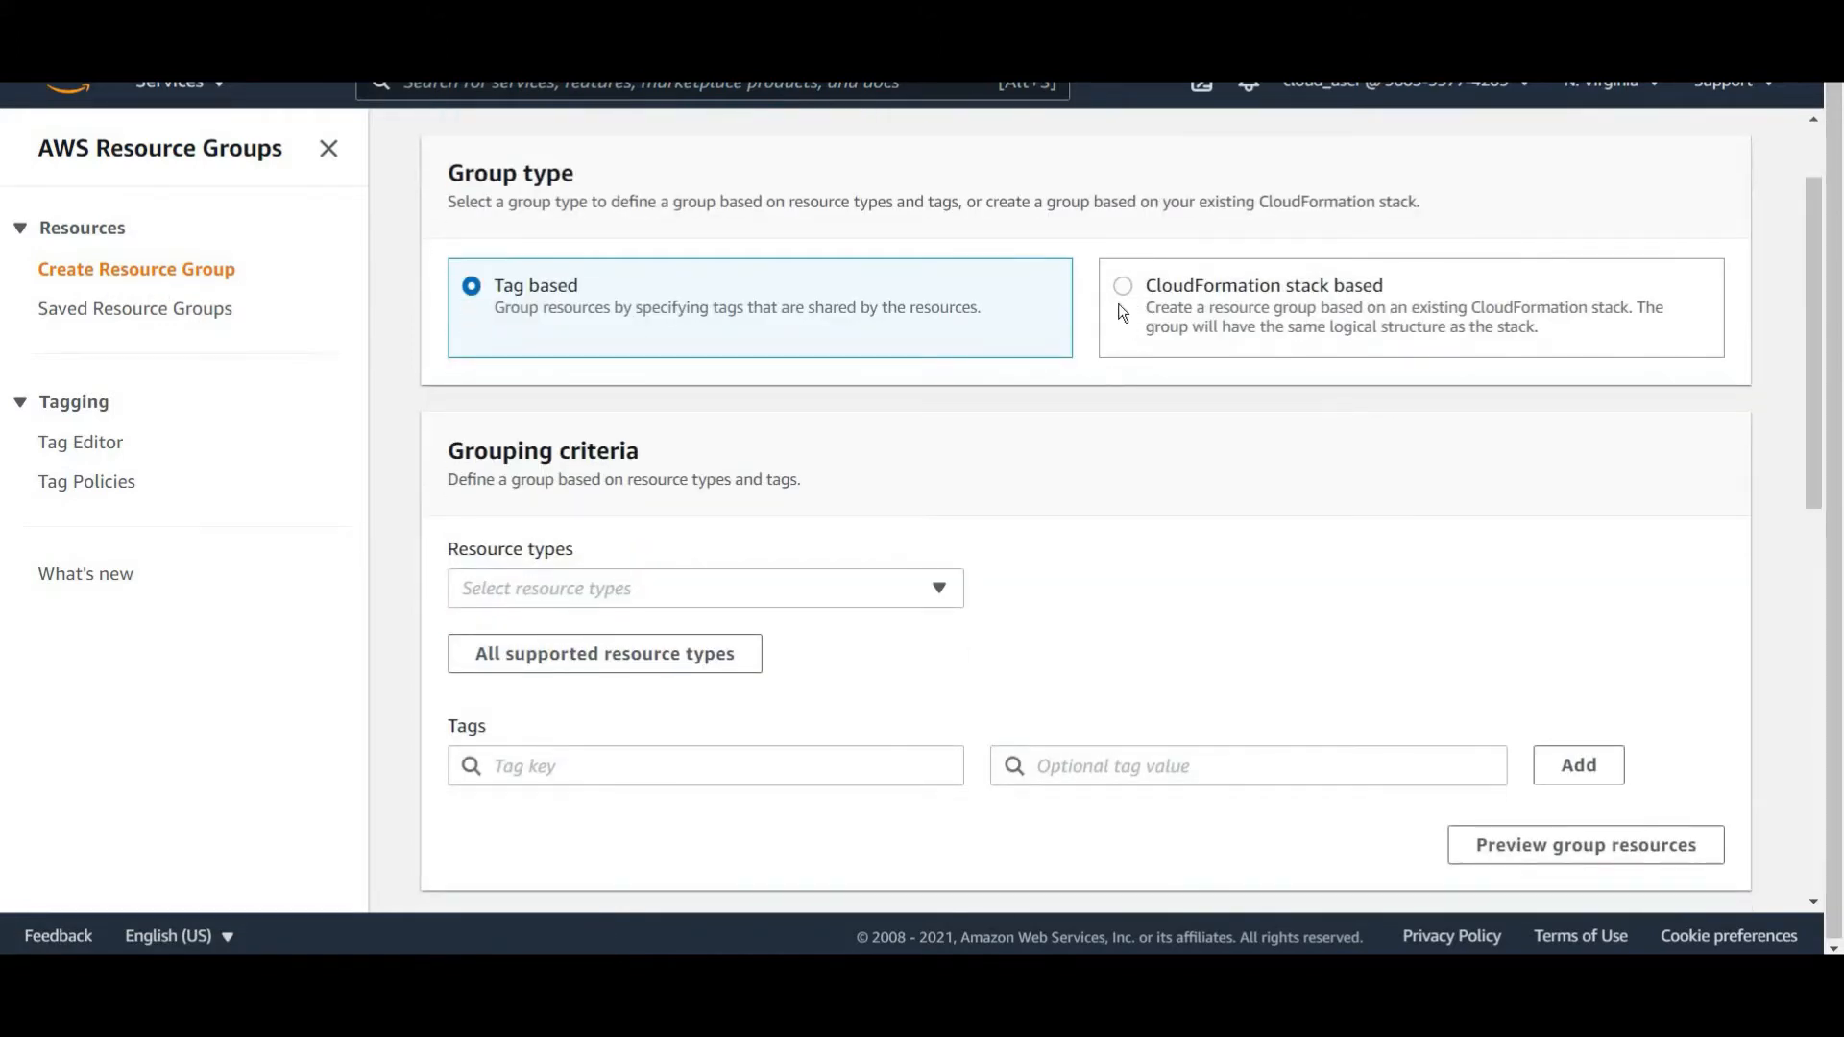
pyautogui.click(1253, 354)
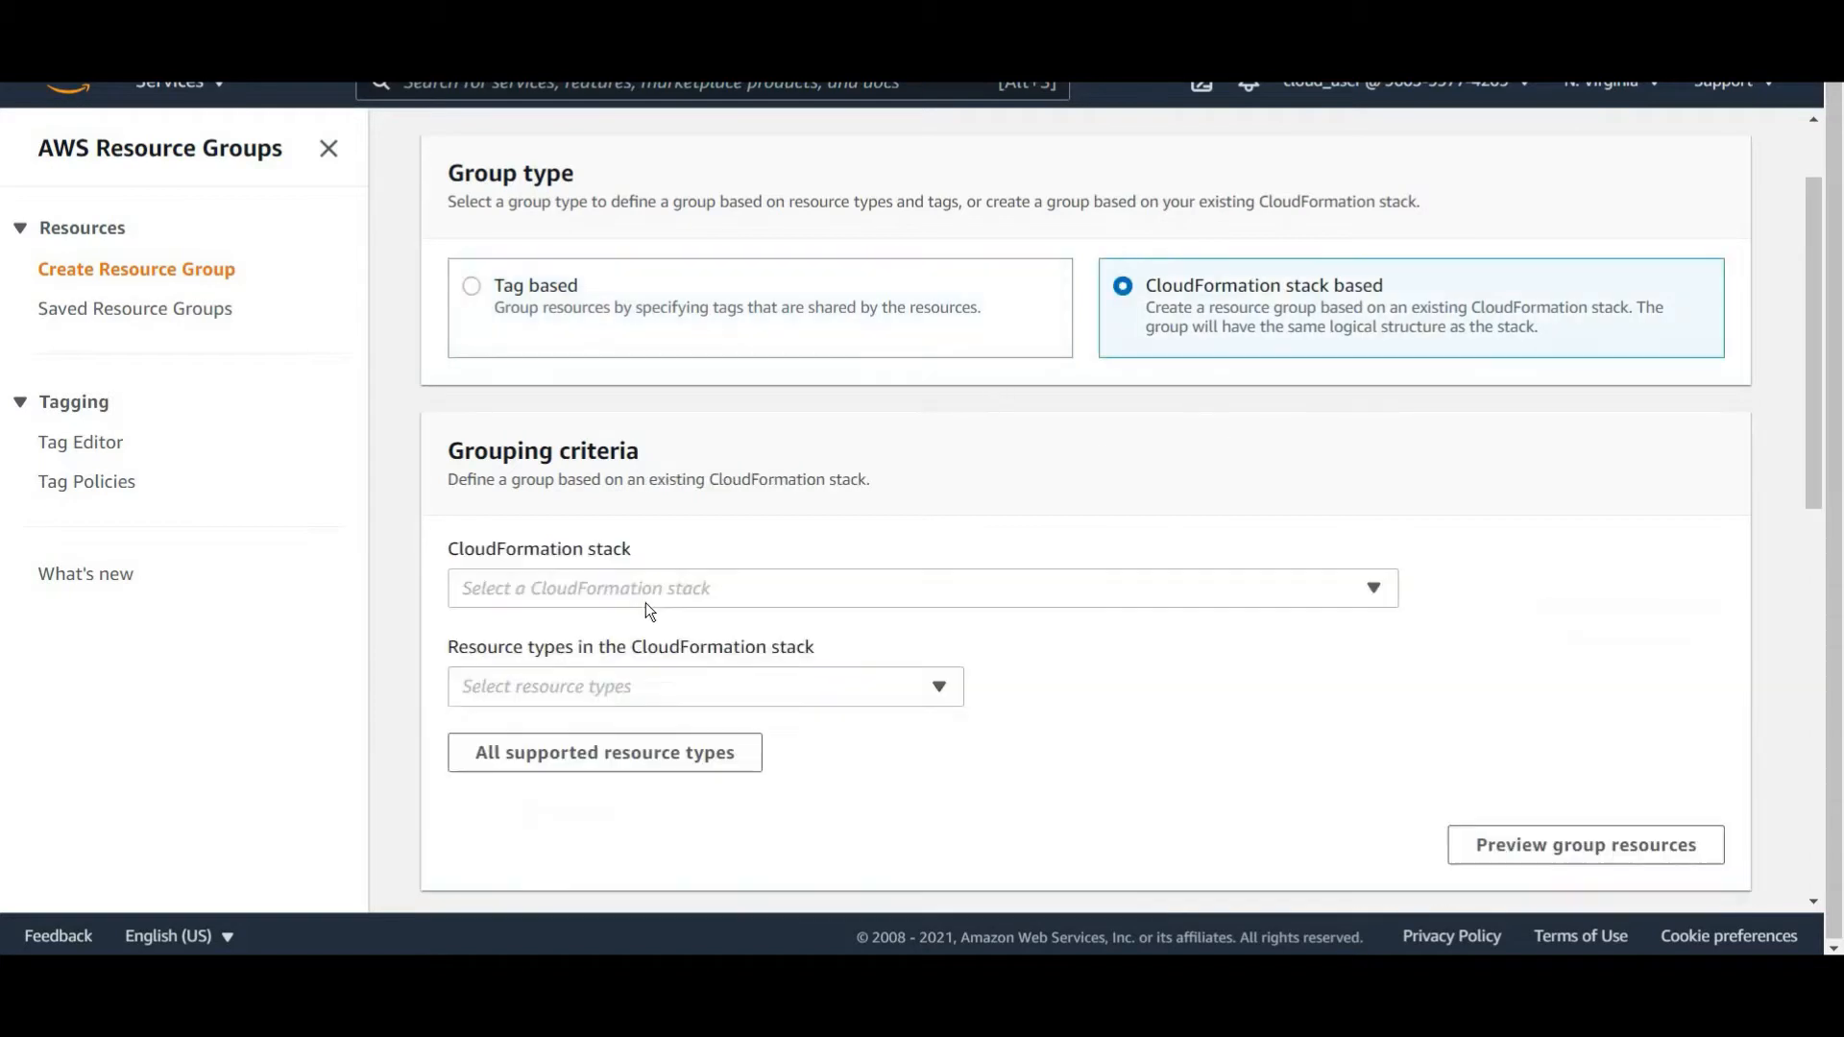
pyautogui.click(624, 596)
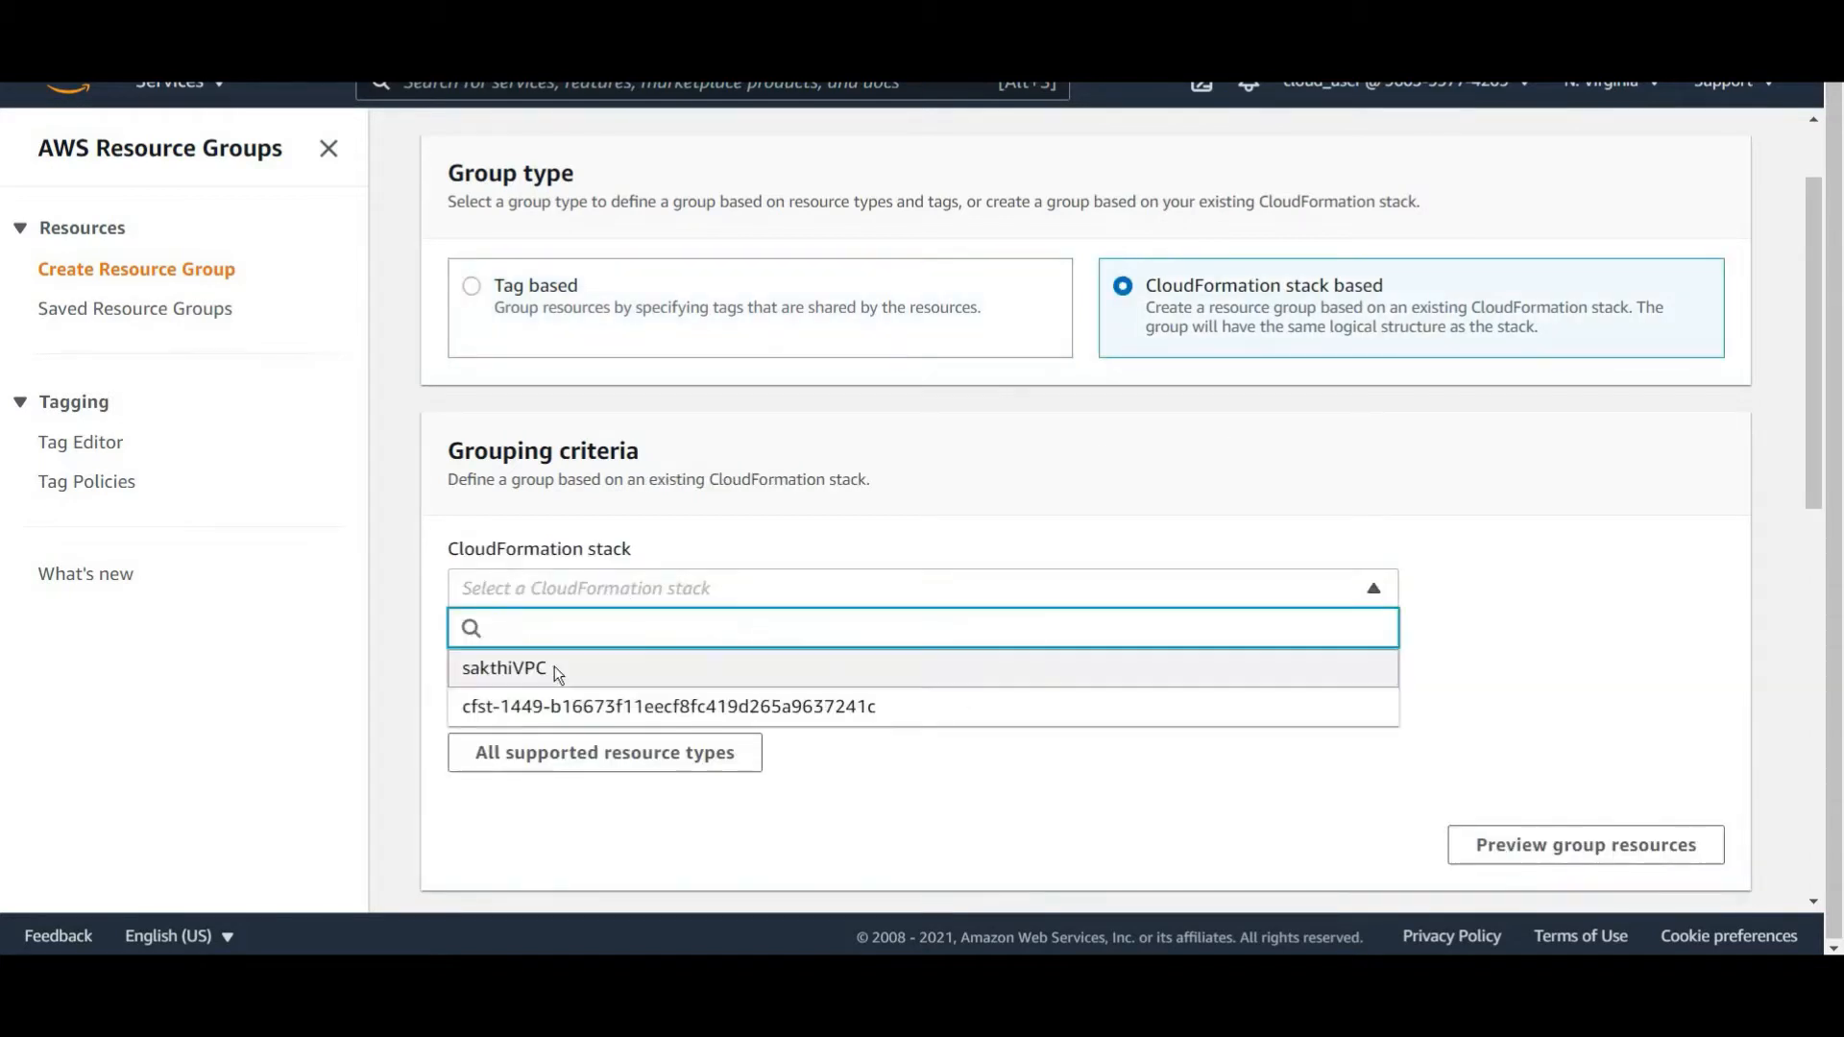
pyautogui.click(538, 668)
pyautogui.scroll(-3, 857, 446)
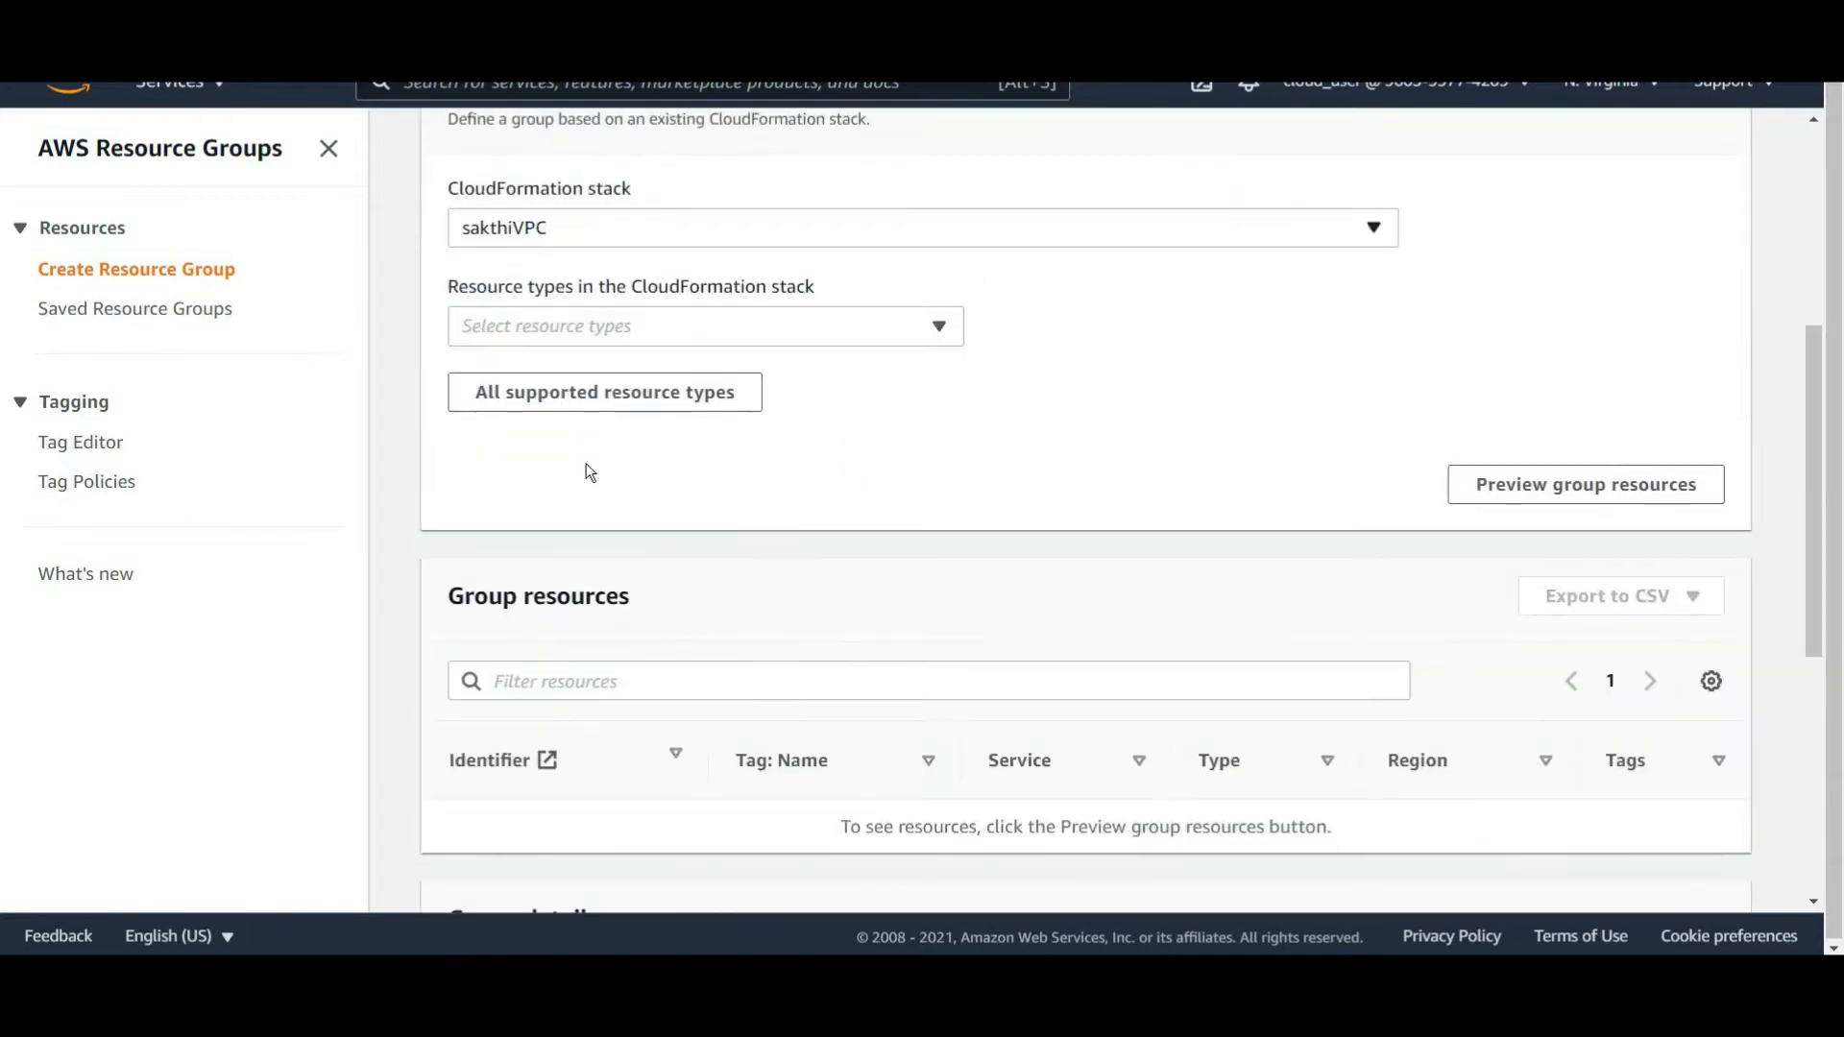
pyautogui.scroll(1, 897, 492)
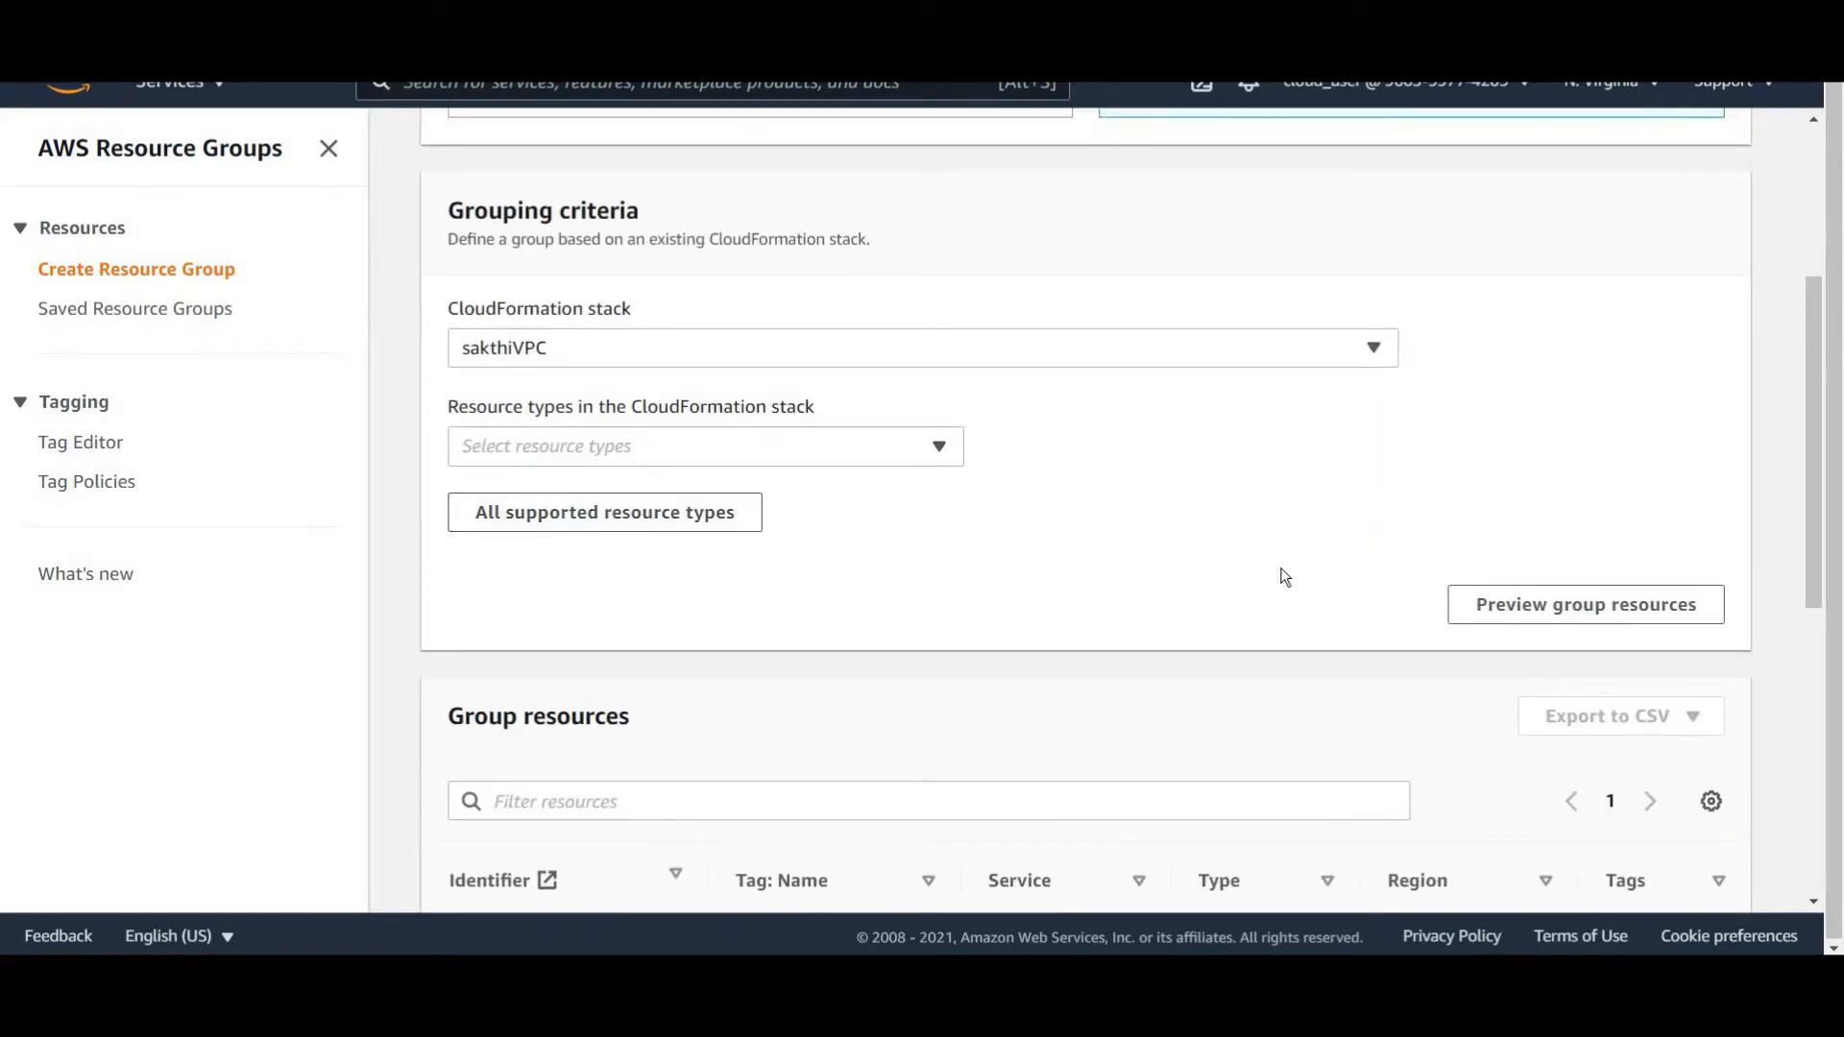
# Preview the group resources belonging to the sakthiVPC stack.
pyautogui.scroll(-3, 1441, 538)
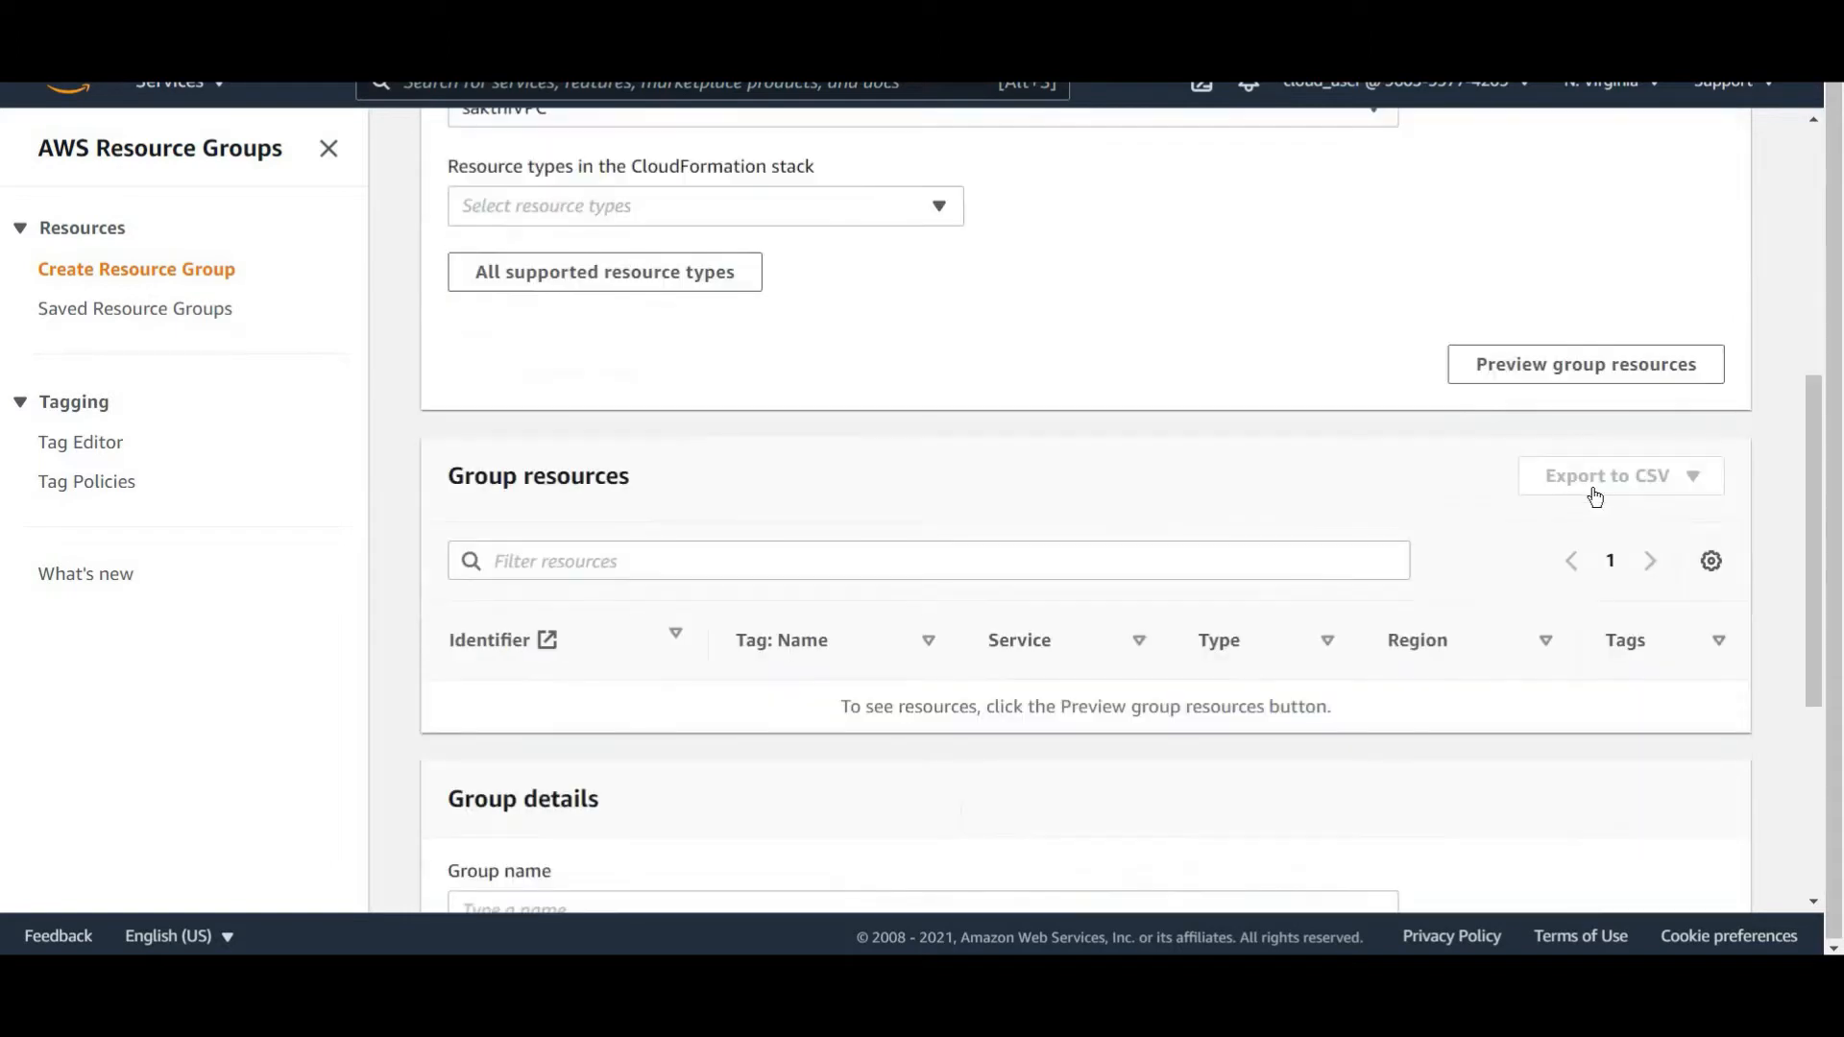
pyautogui.scroll(1, 1594, 498)
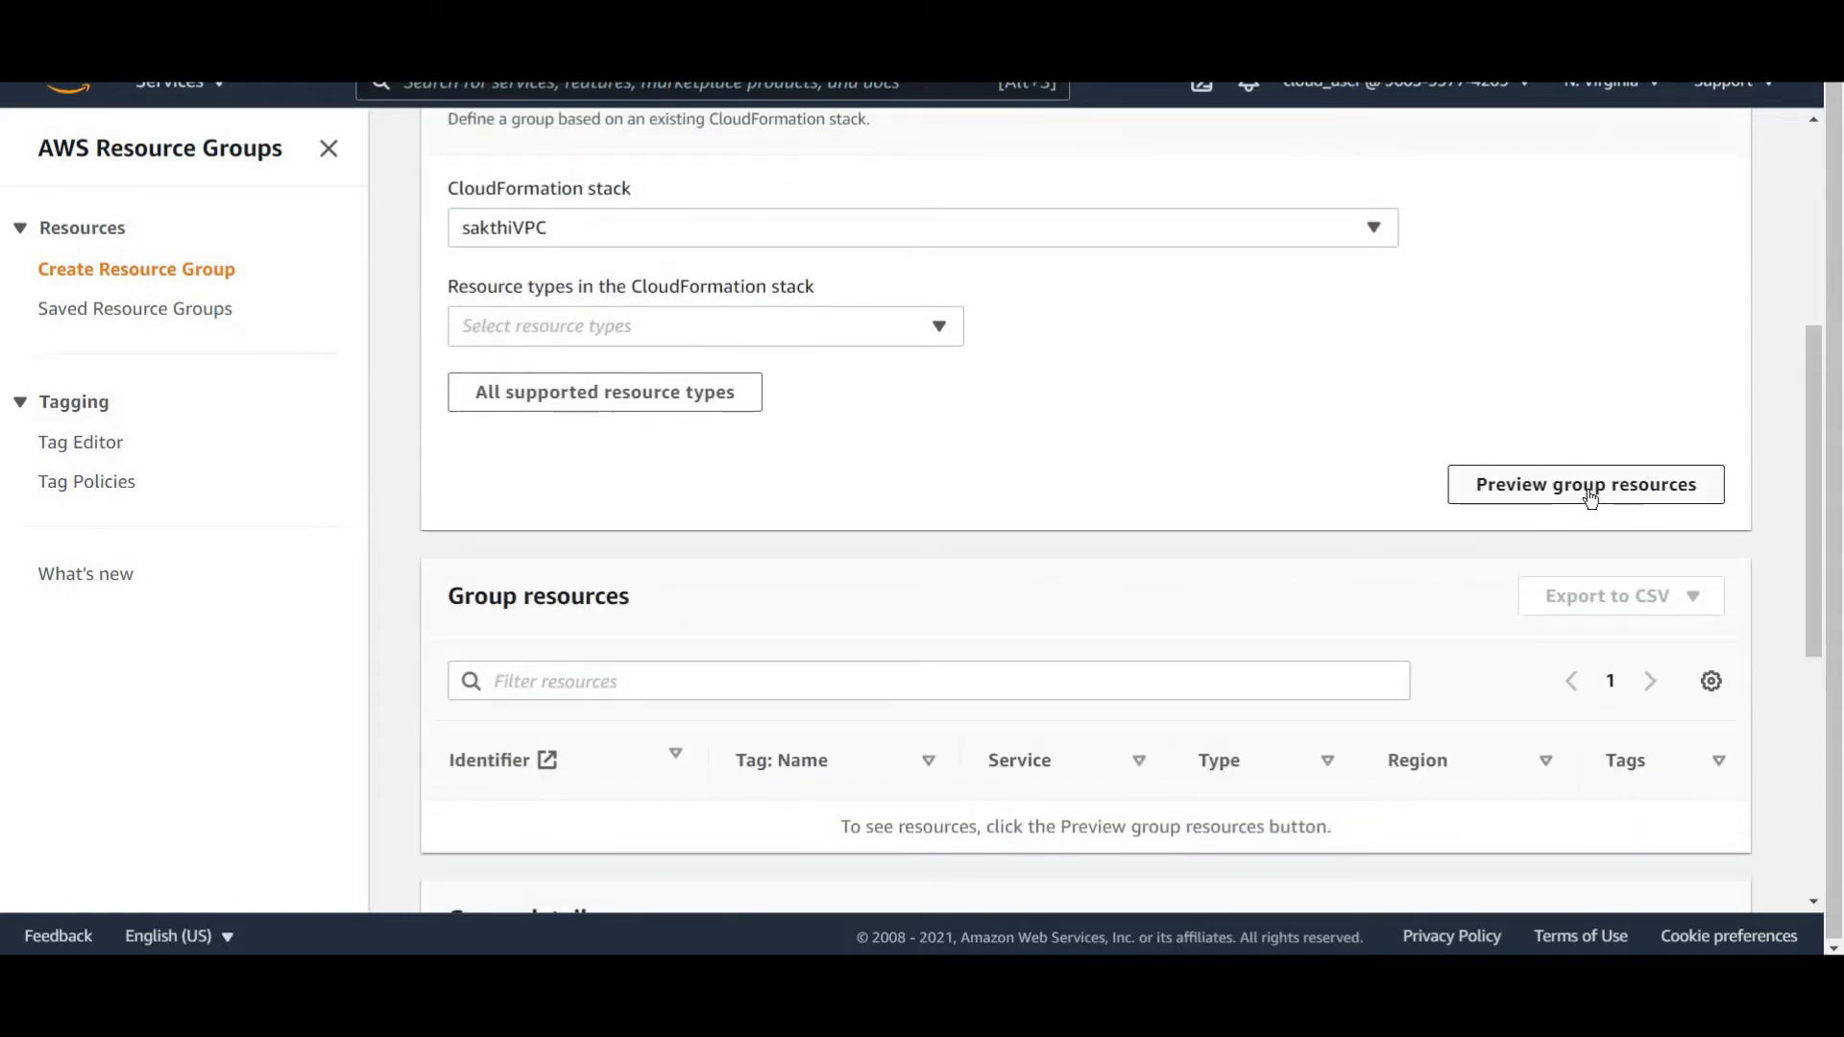
pyautogui.click(1590, 498)
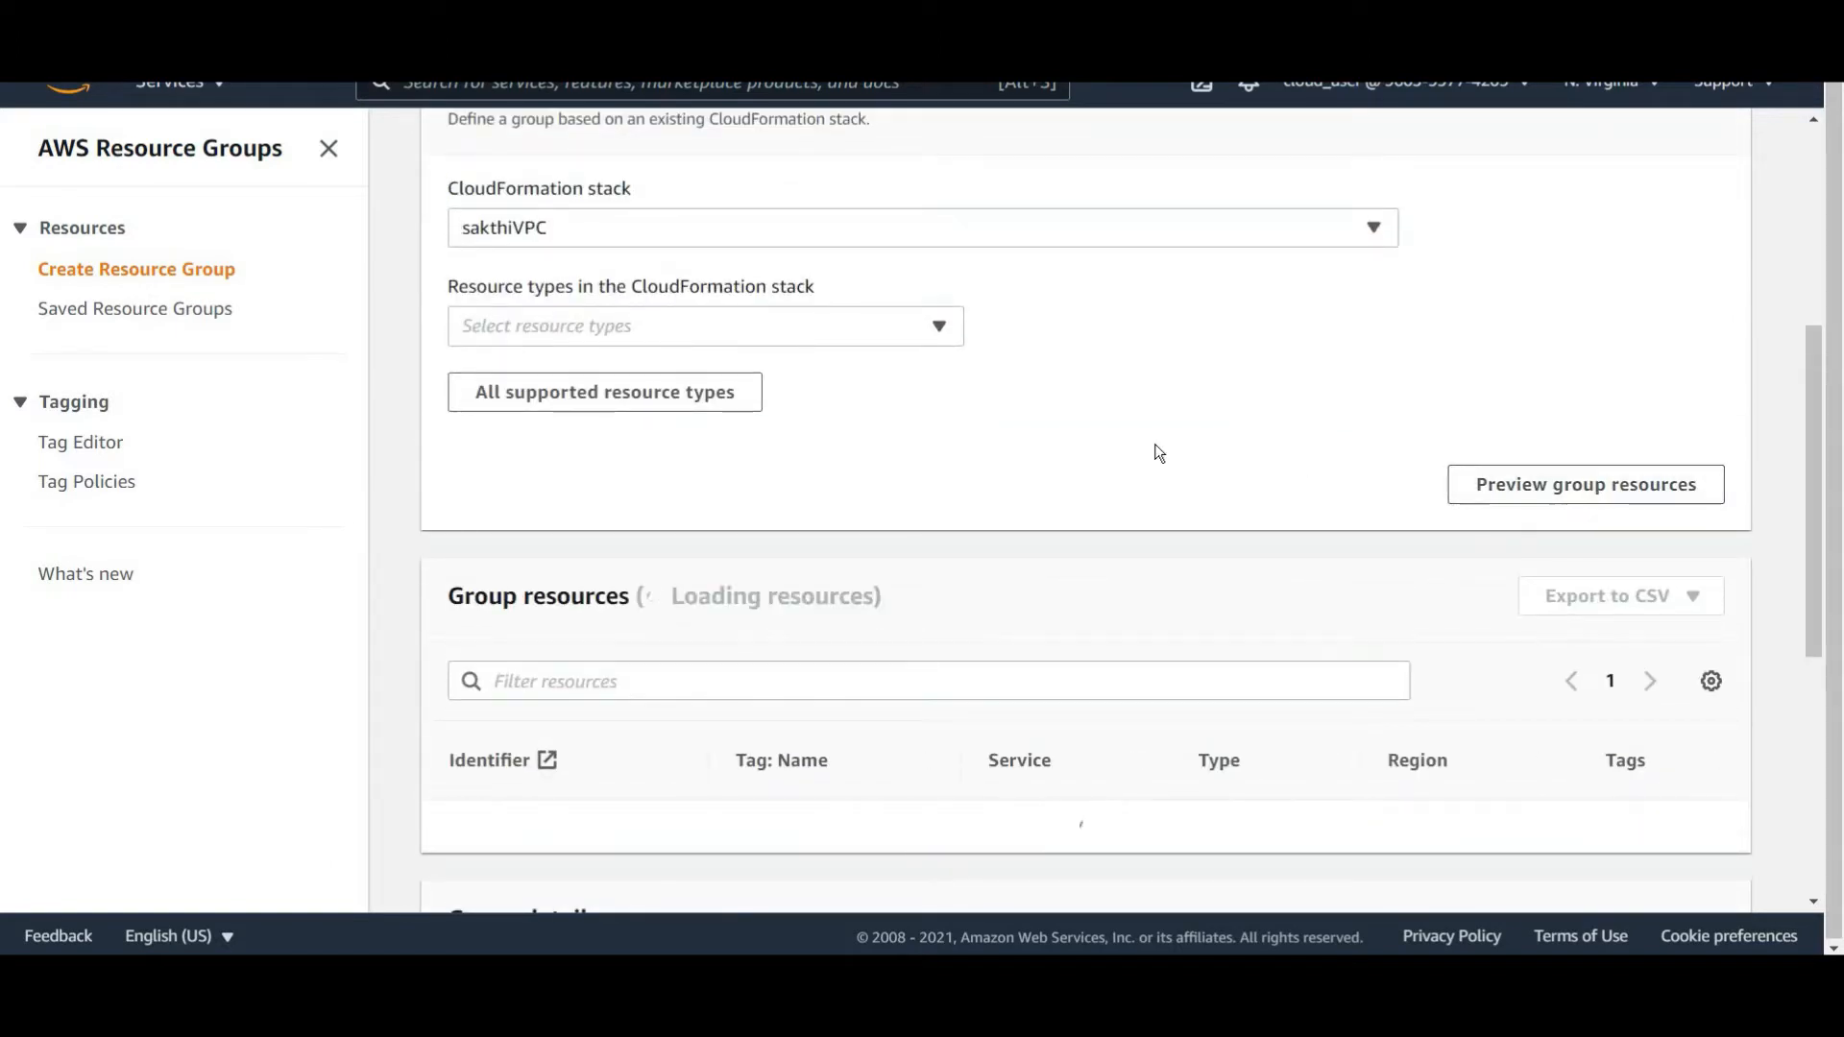
pyautogui.scroll(-3, 1156, 452)
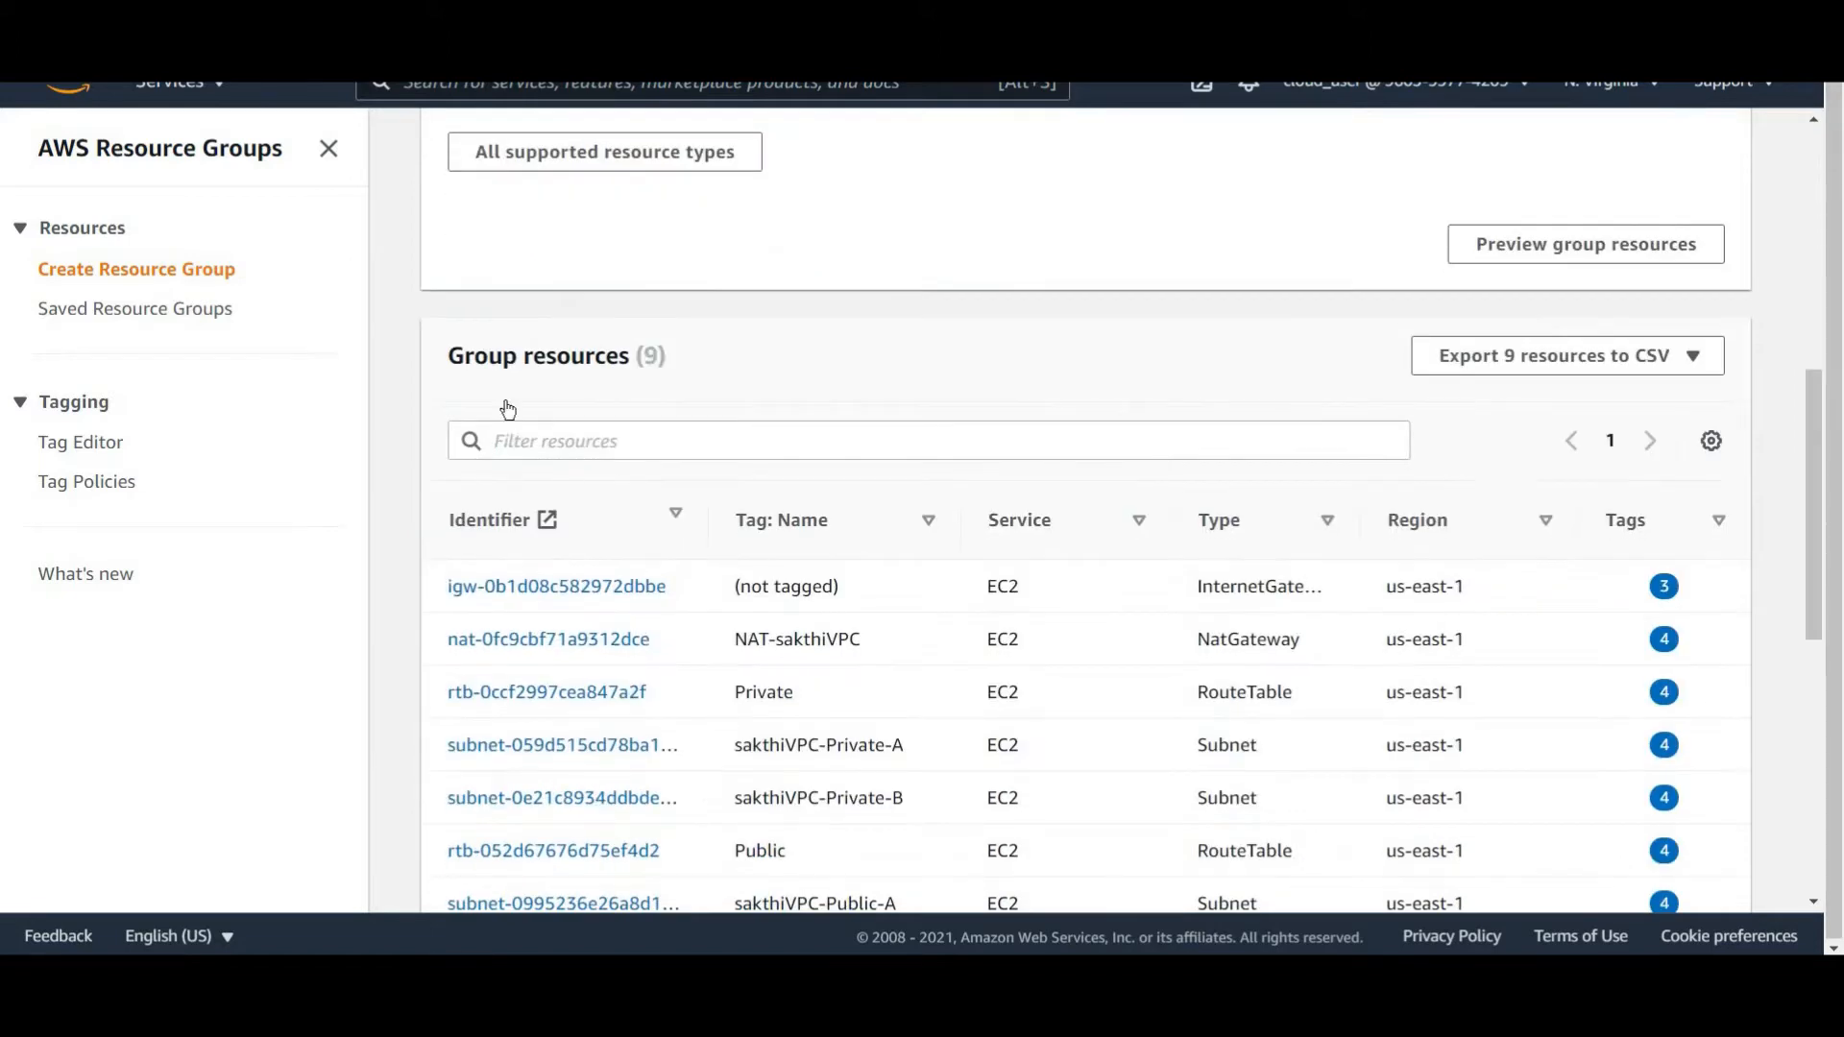
pyautogui.scroll(-3, 1245, 492)
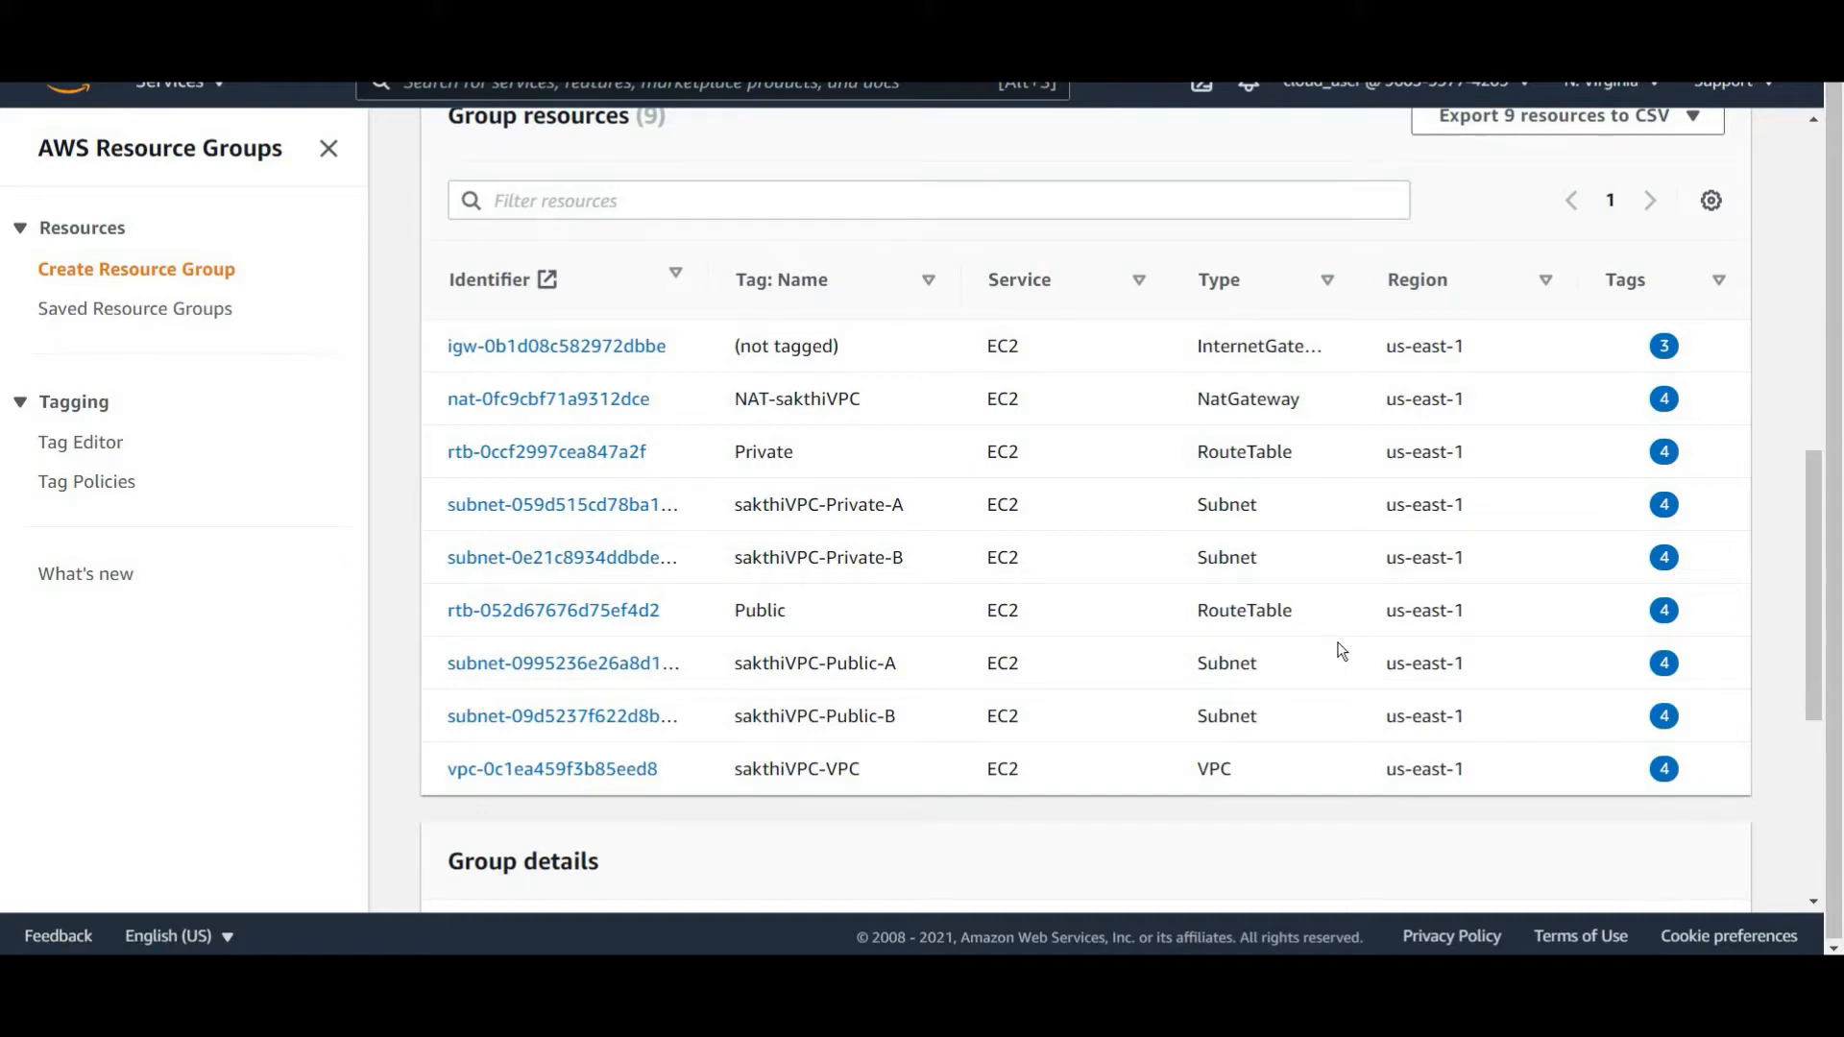
pyautogui.scroll(-5, 1297, 644)
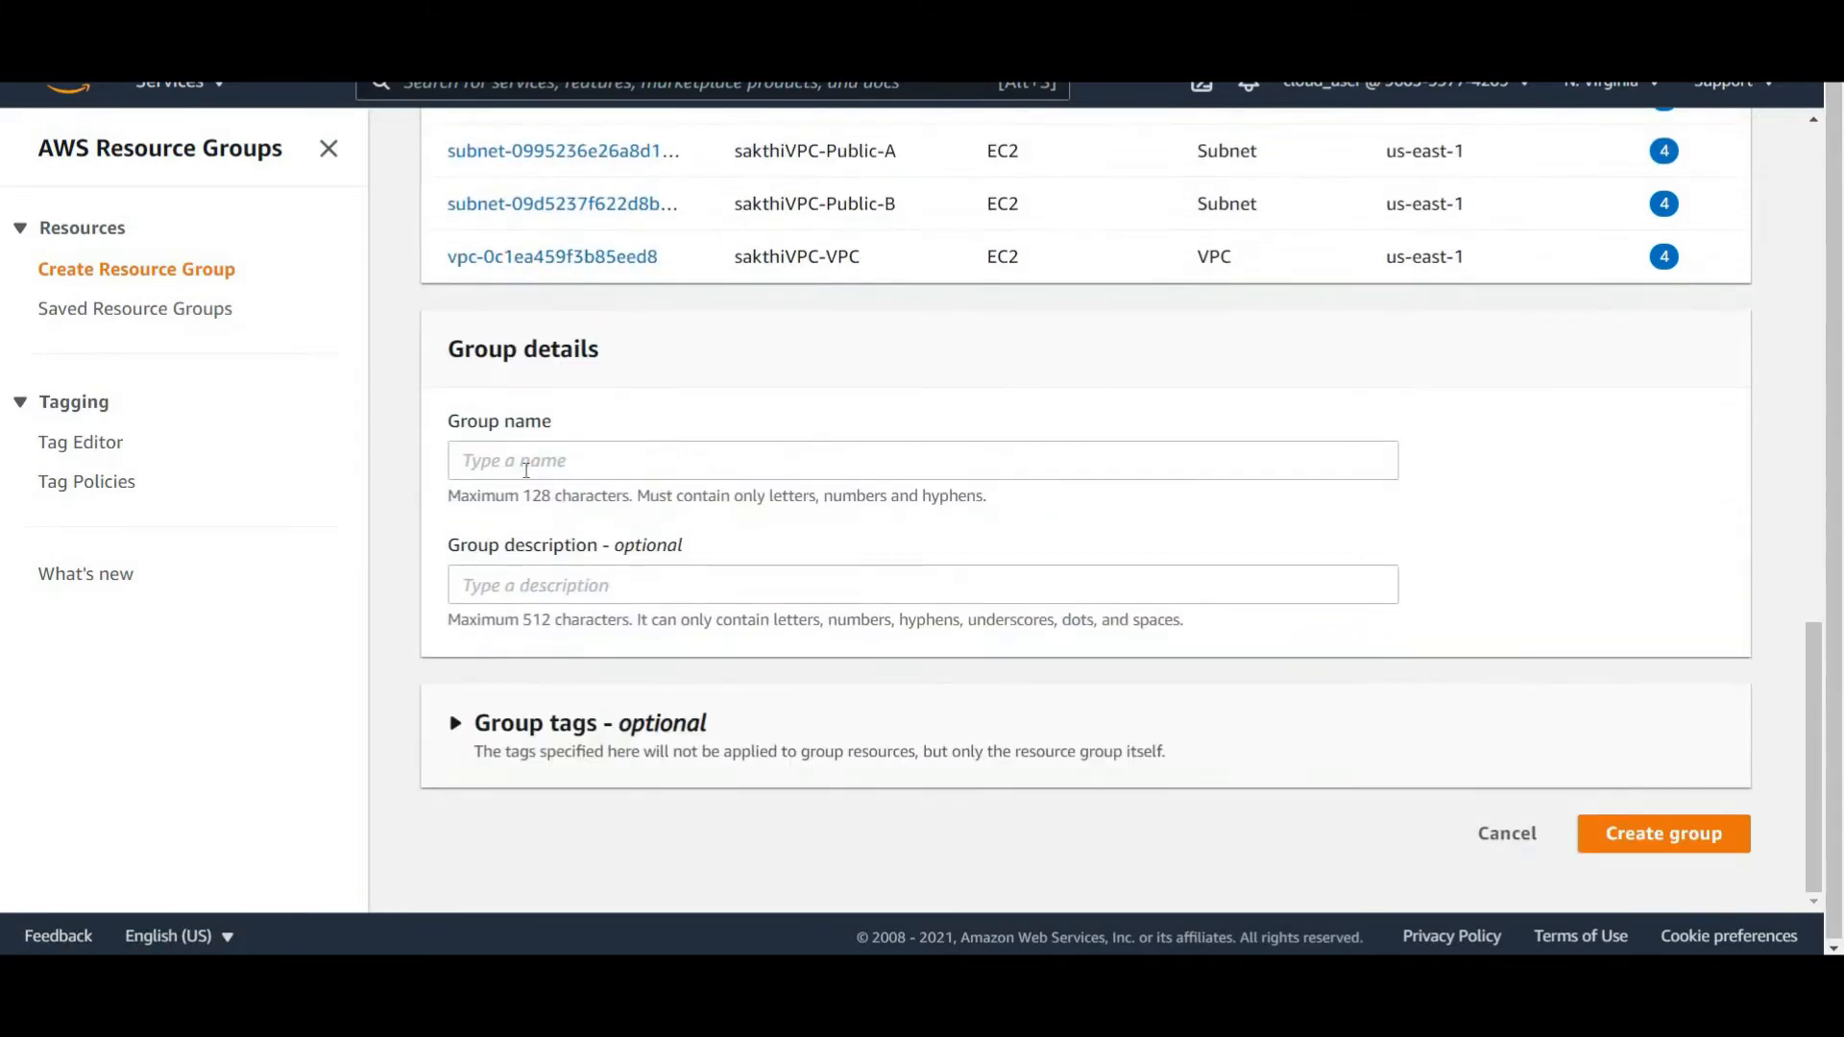
# Name the stack-based group stack-RG and create it.
pyautogui.click(525, 469)
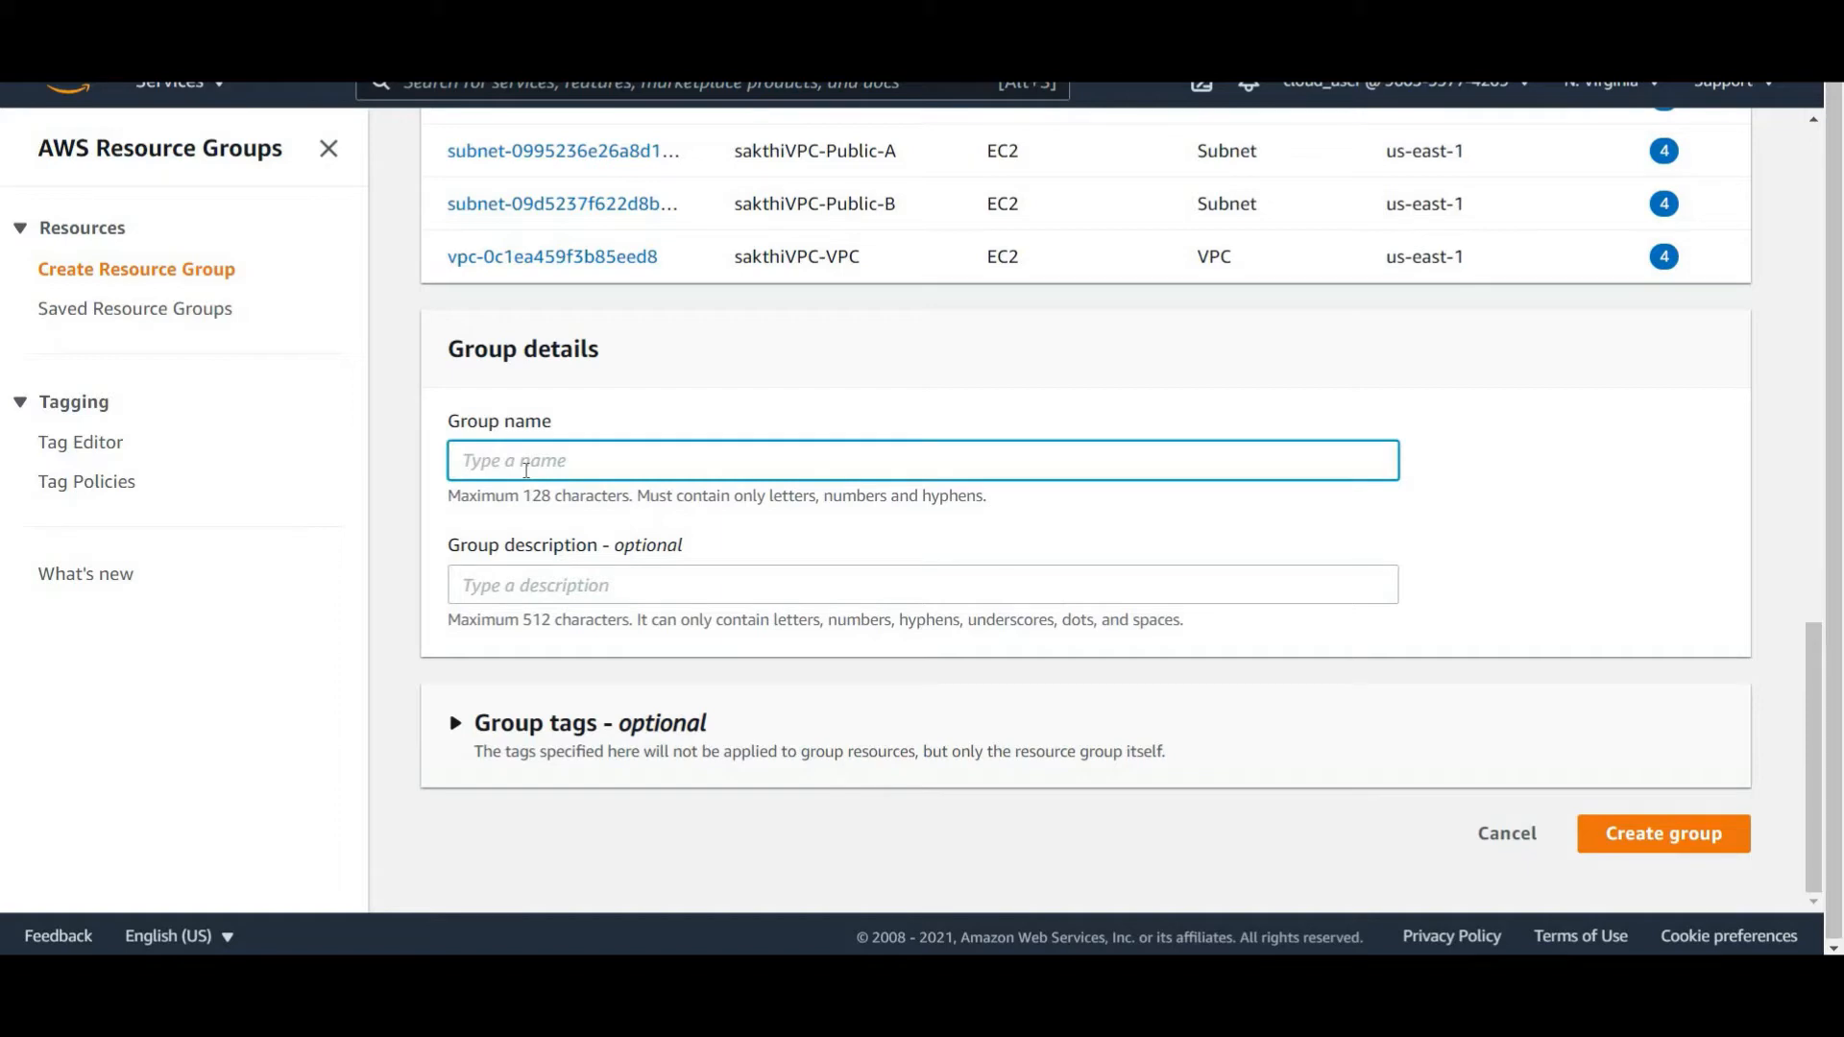
pyautogui.write('stack-RG')
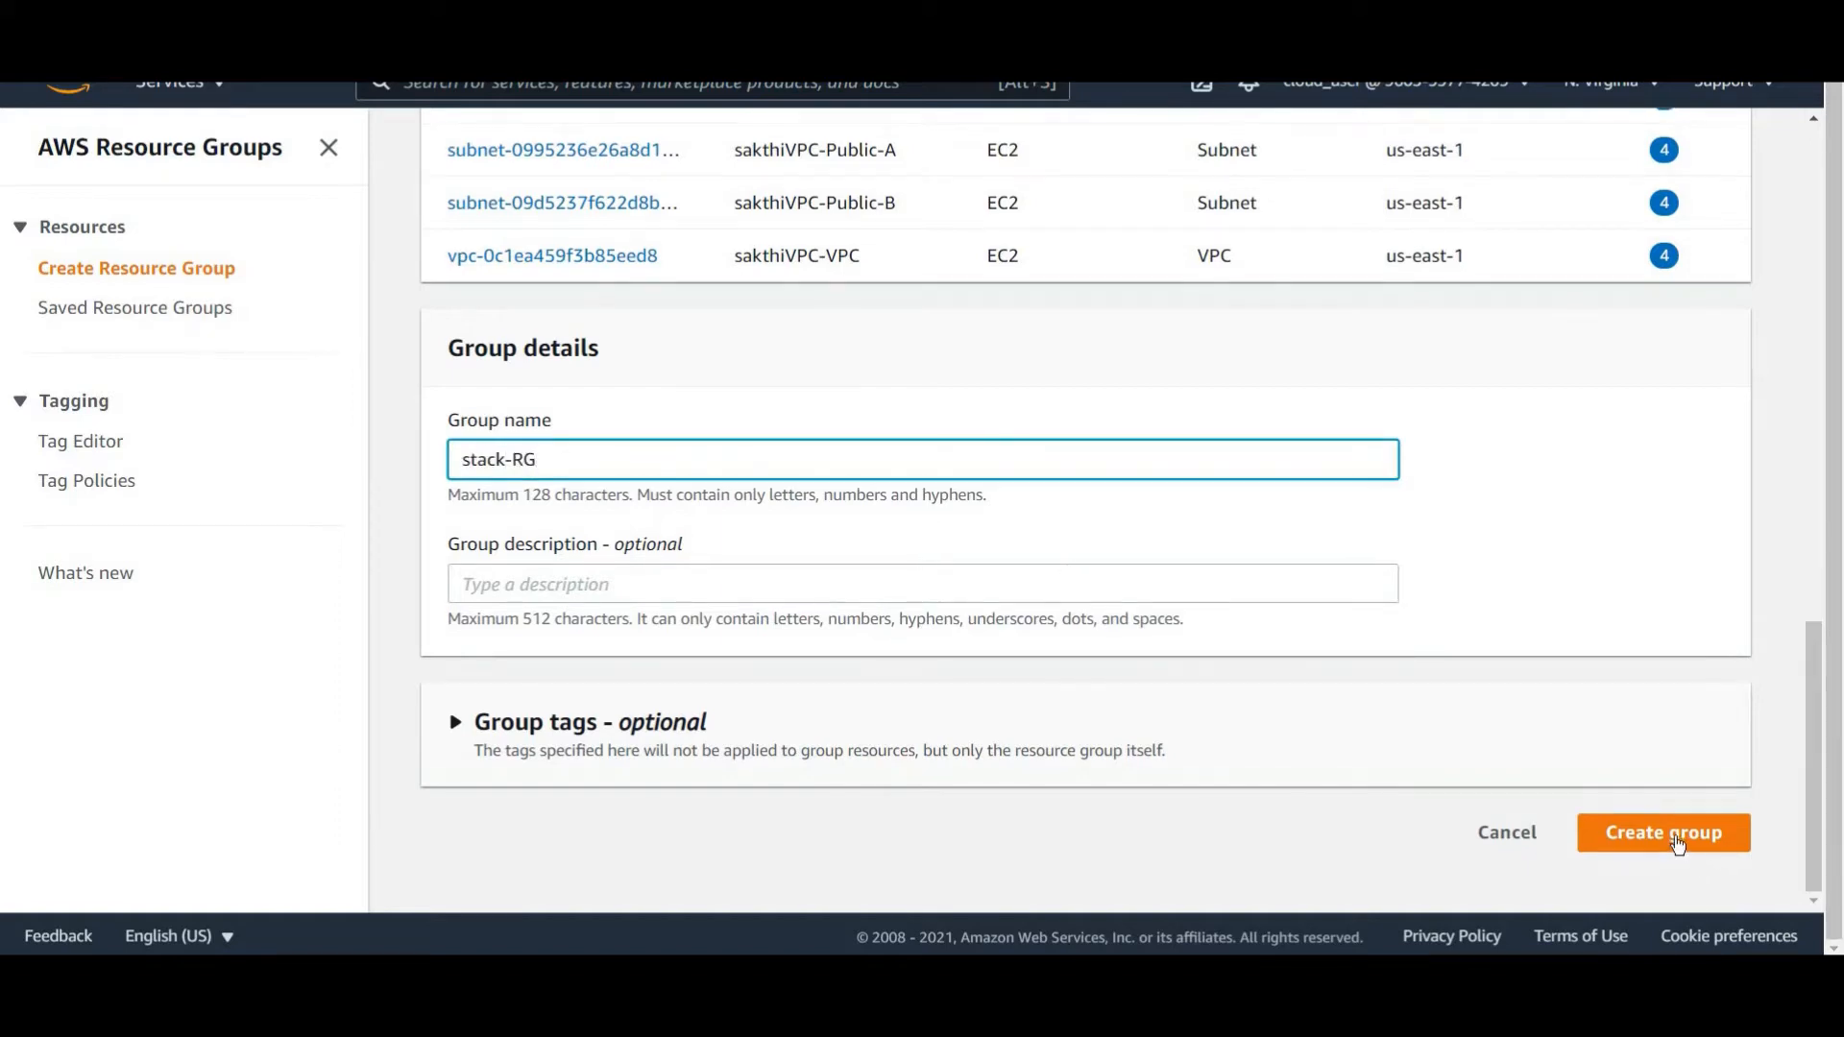
pyautogui.click(1629, 827)
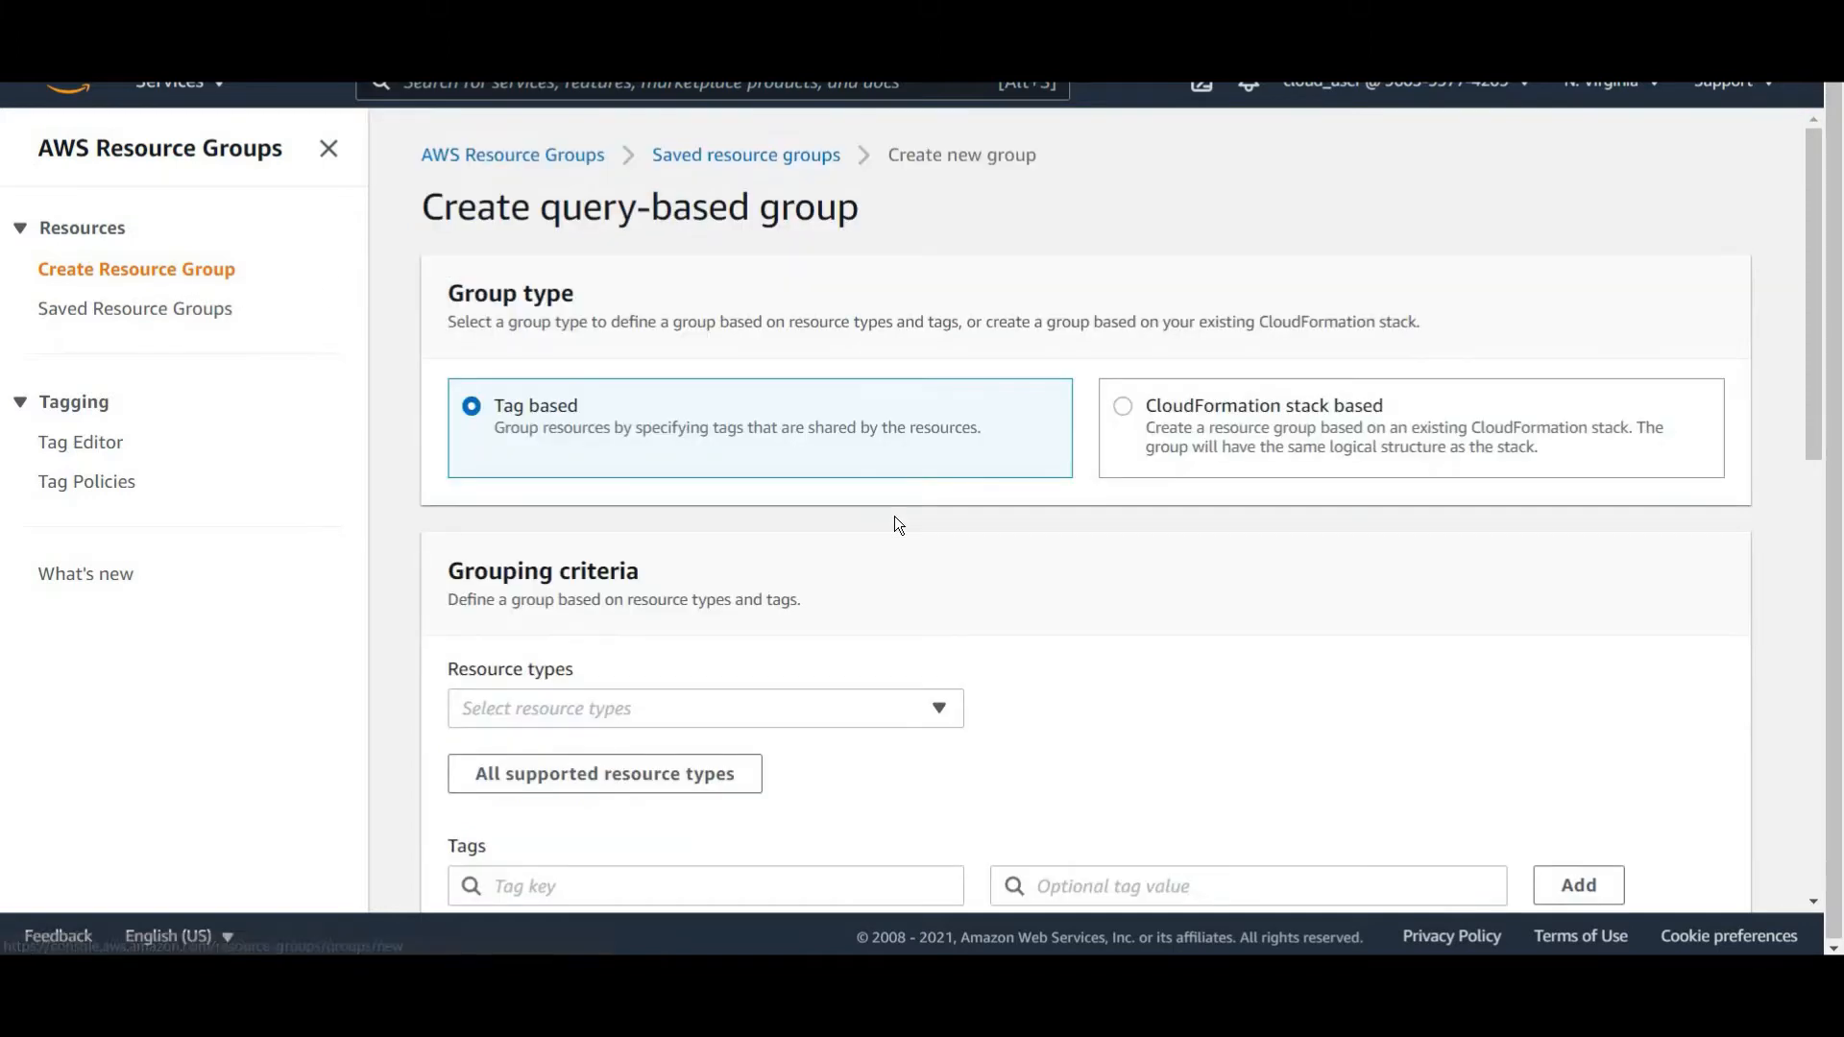
# Set the new tag-based group's resource type to AWS::S3::Bucket.
pyautogui.scroll(-1, 768, 461)
pyautogui.click(756, 467)
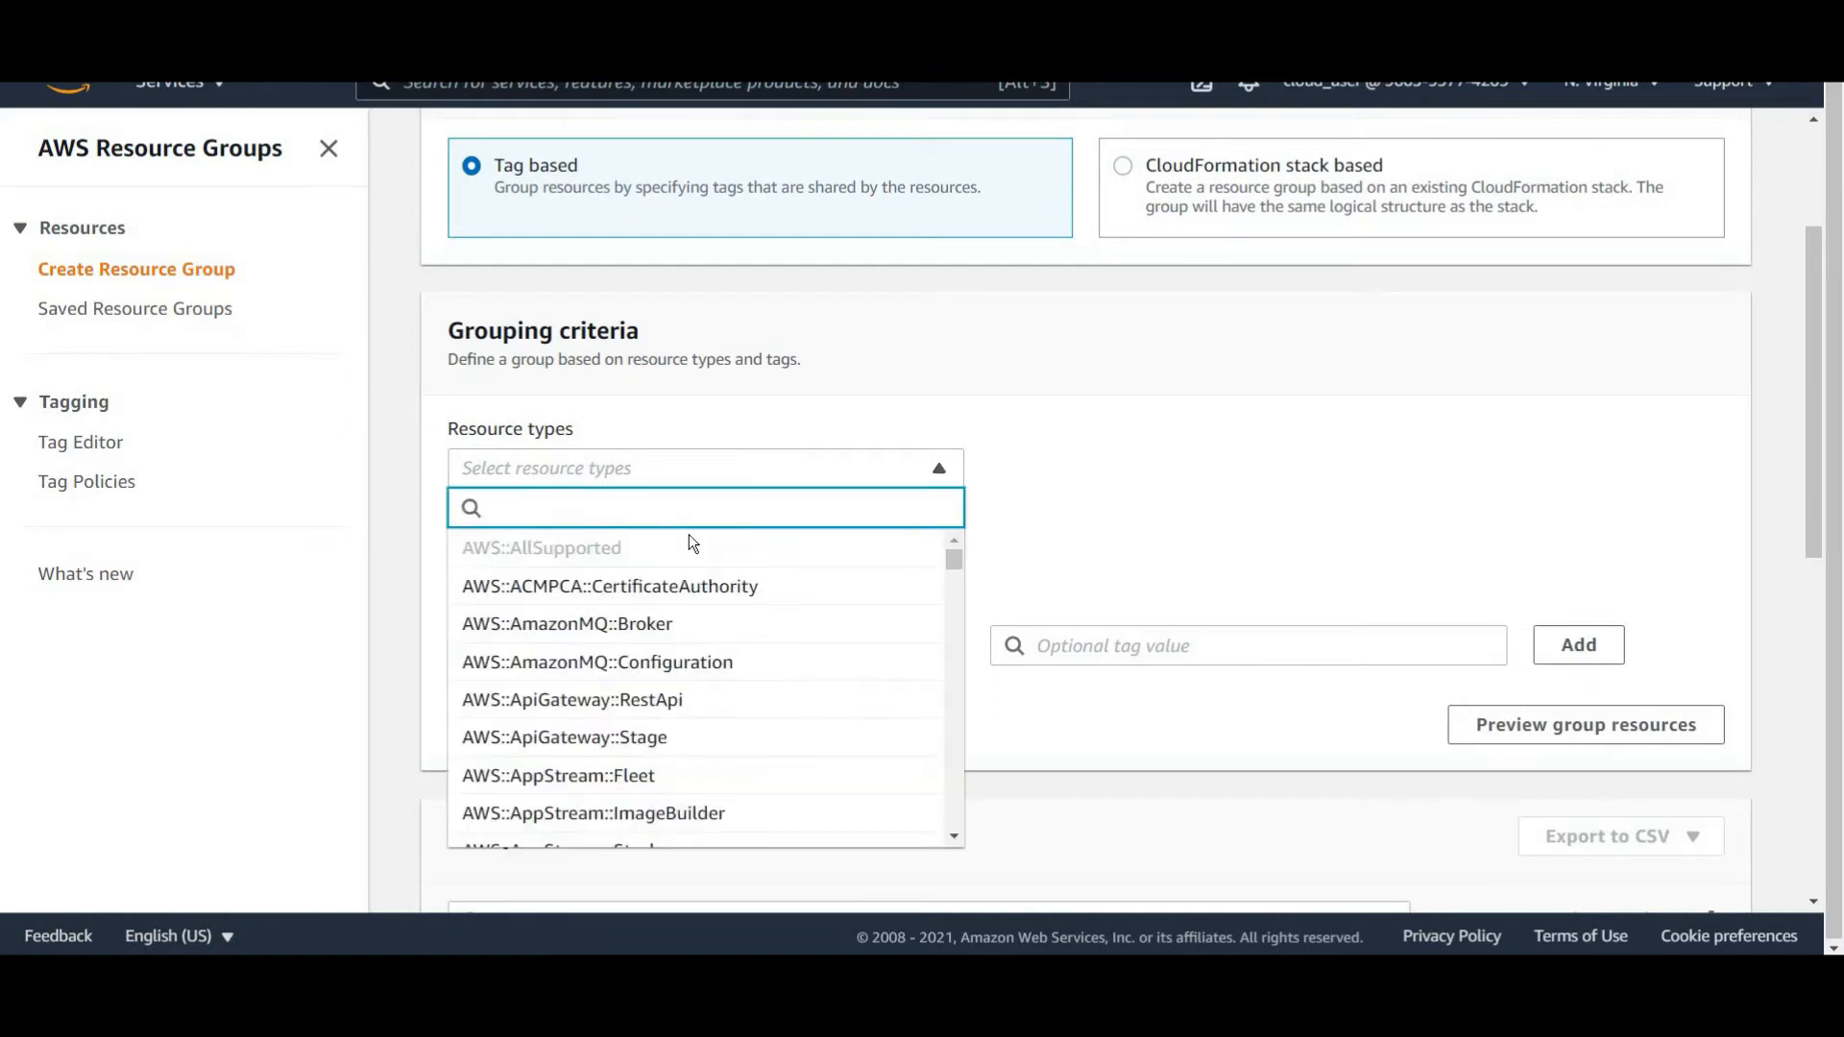
pyautogui.write('s3')
pyautogui.click(598, 550)
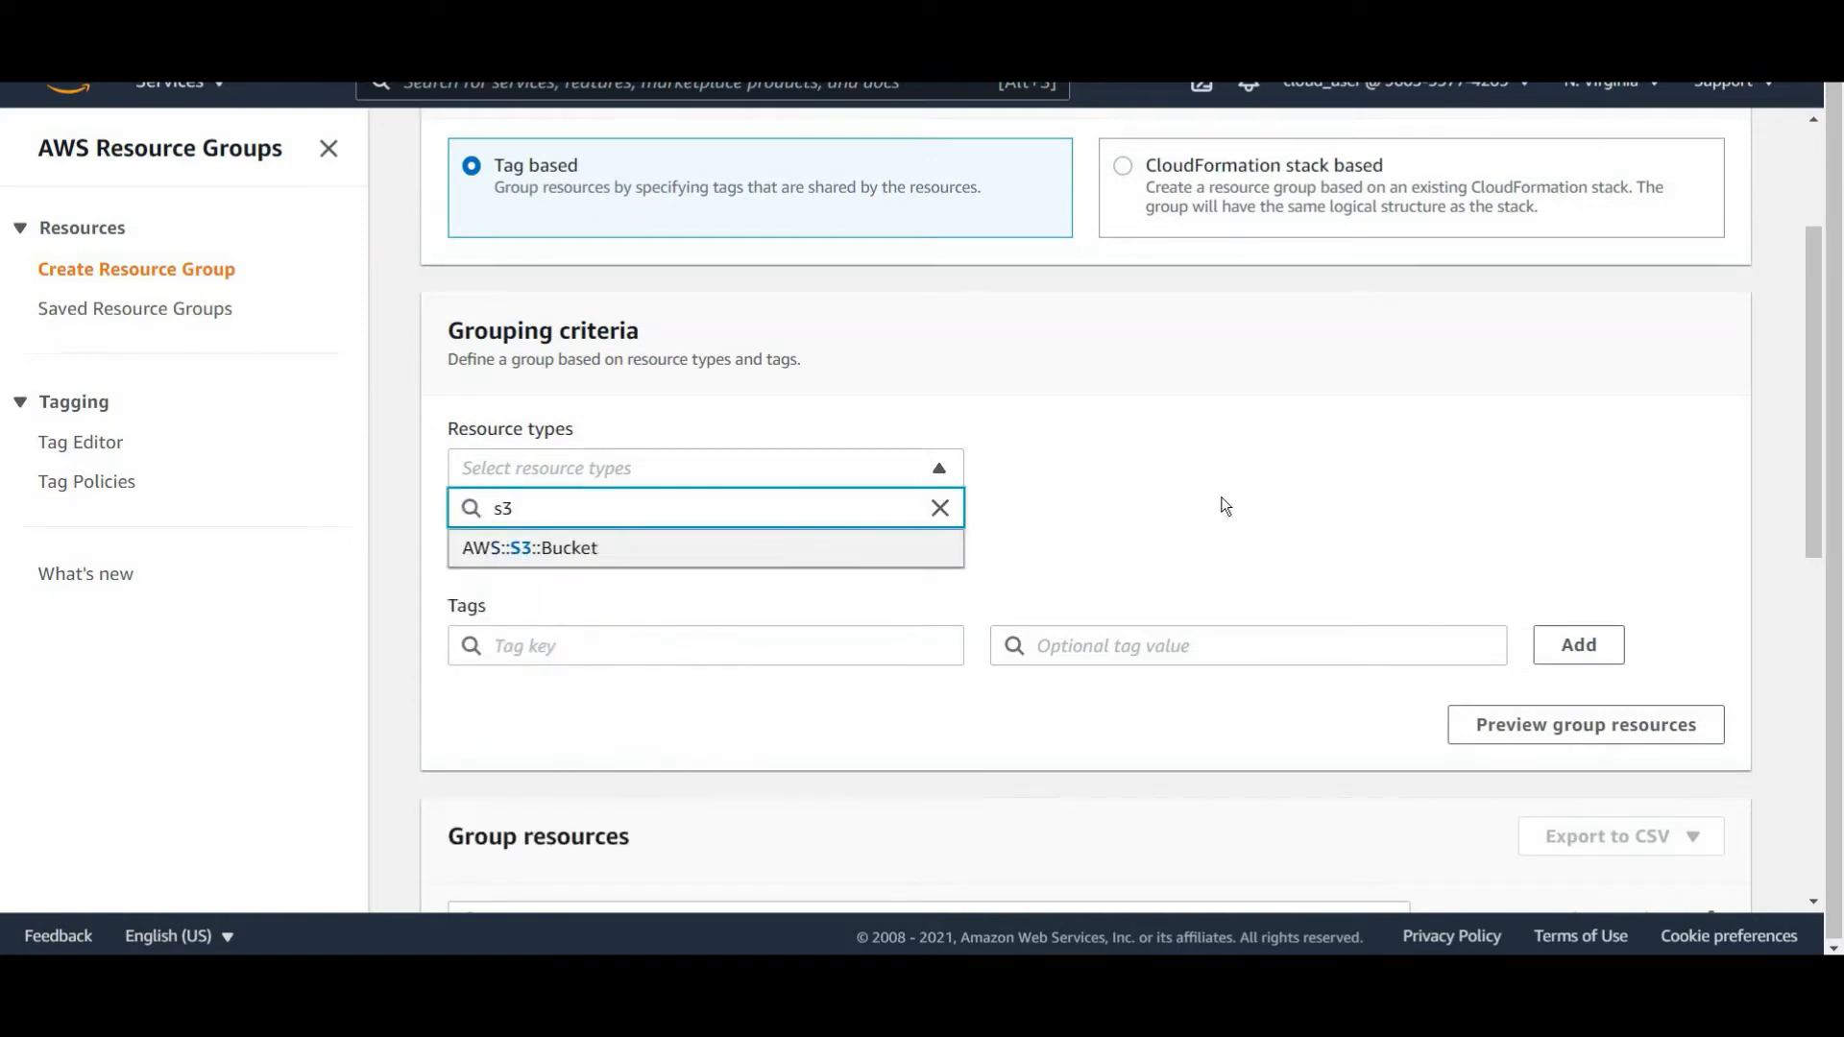
pyautogui.click(1222, 502)
# Add the tag Environment: Dev to the grouping criteria and review the matching group resources.
pyautogui.click(688, 644)
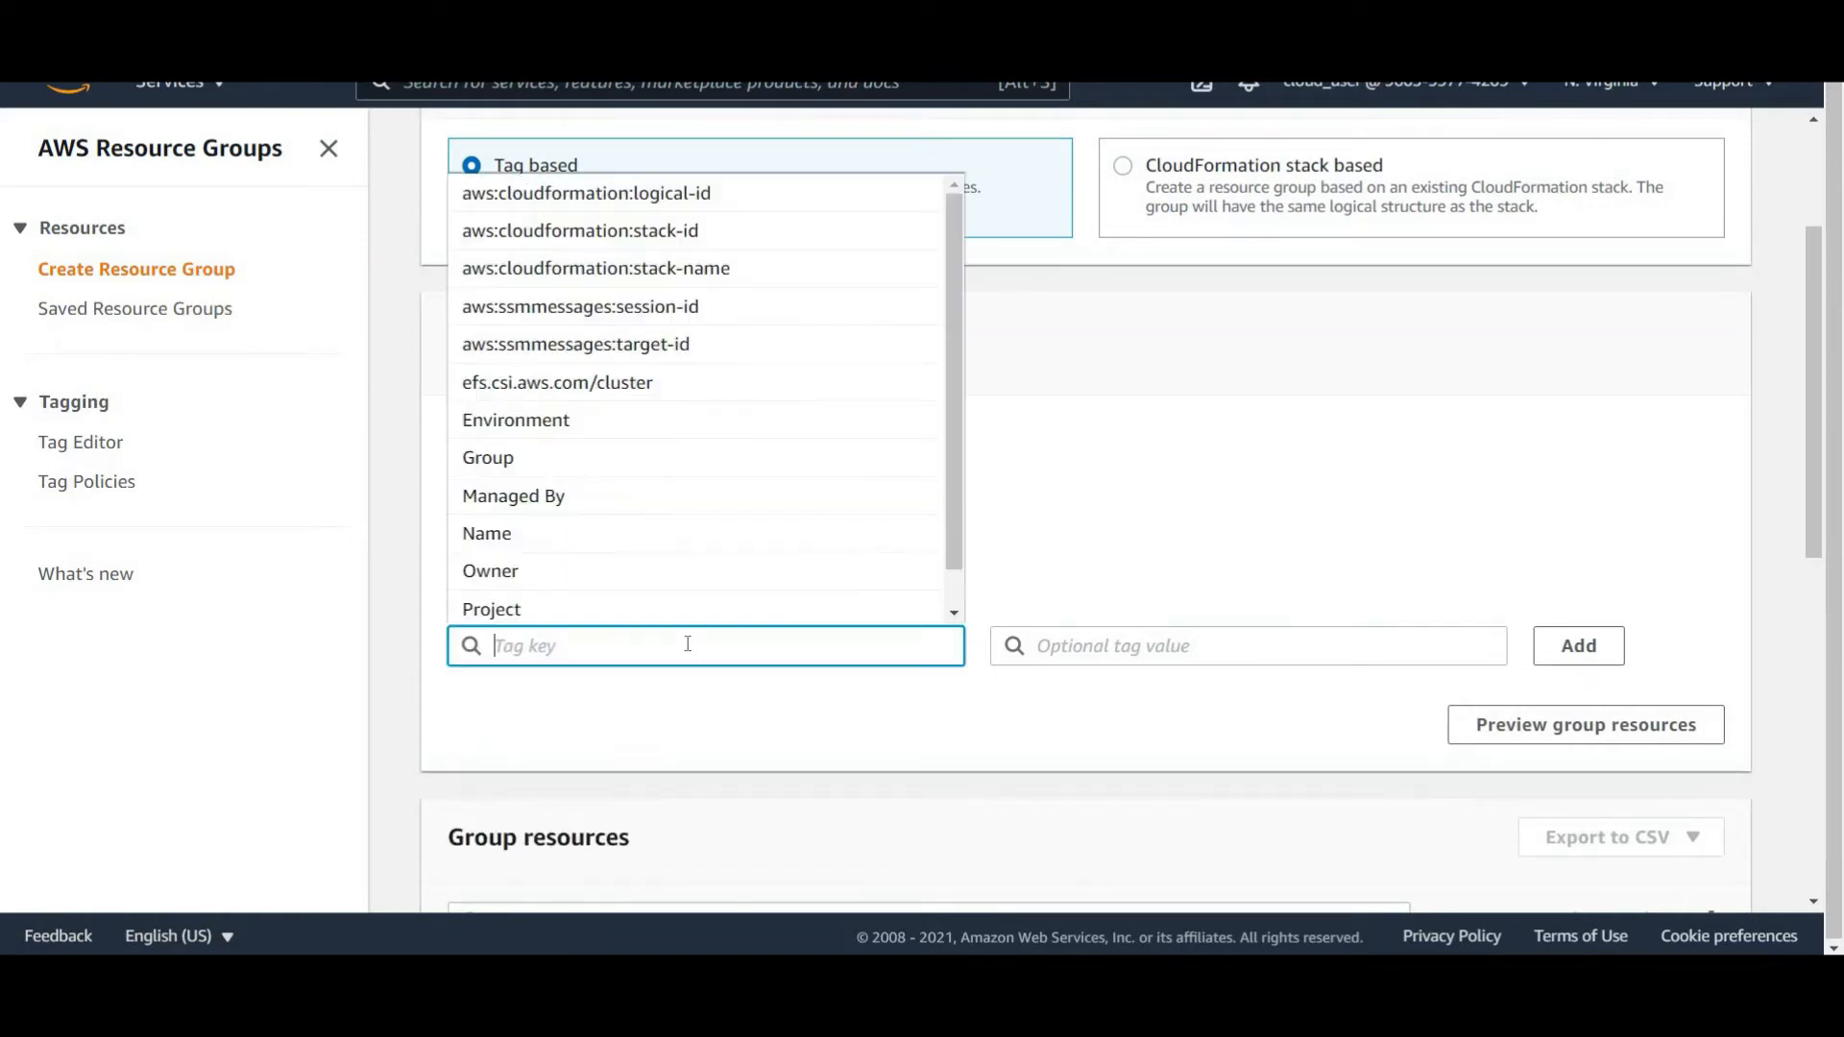
pyautogui.write('enviro')
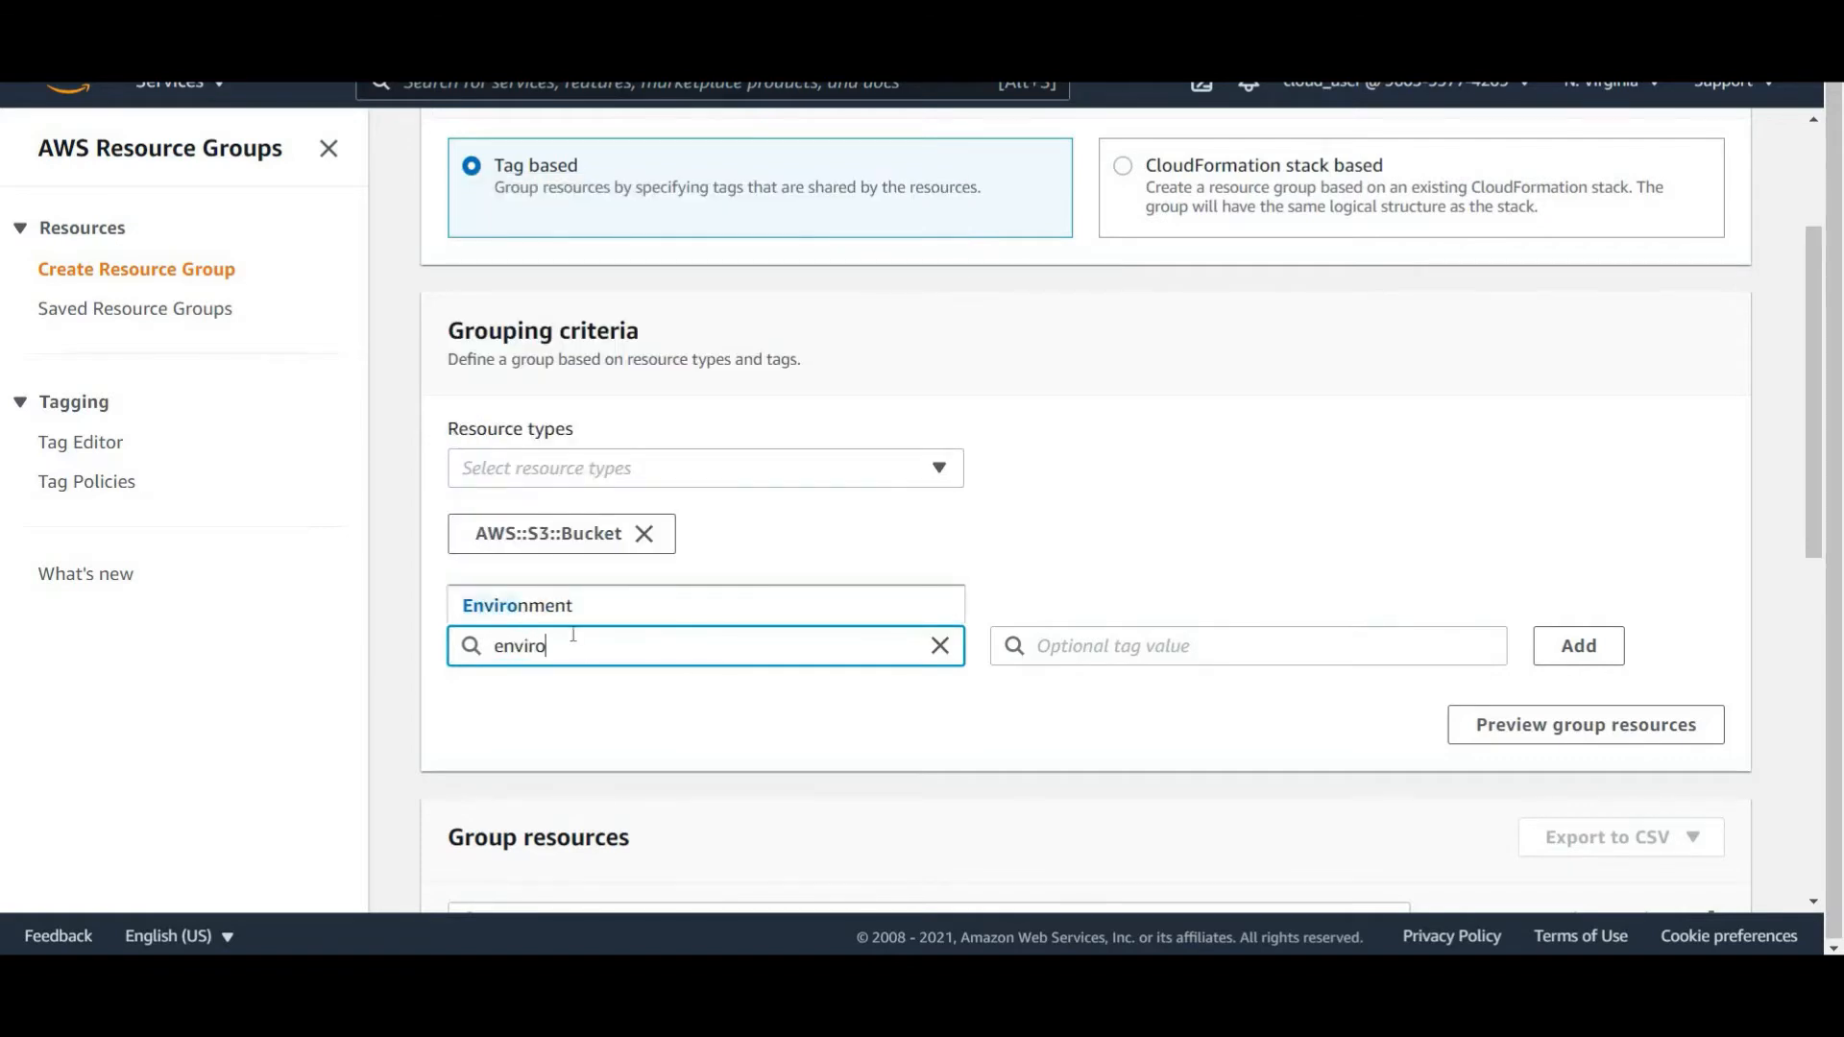
pyautogui.click(554, 614)
pyautogui.click(1207, 645)
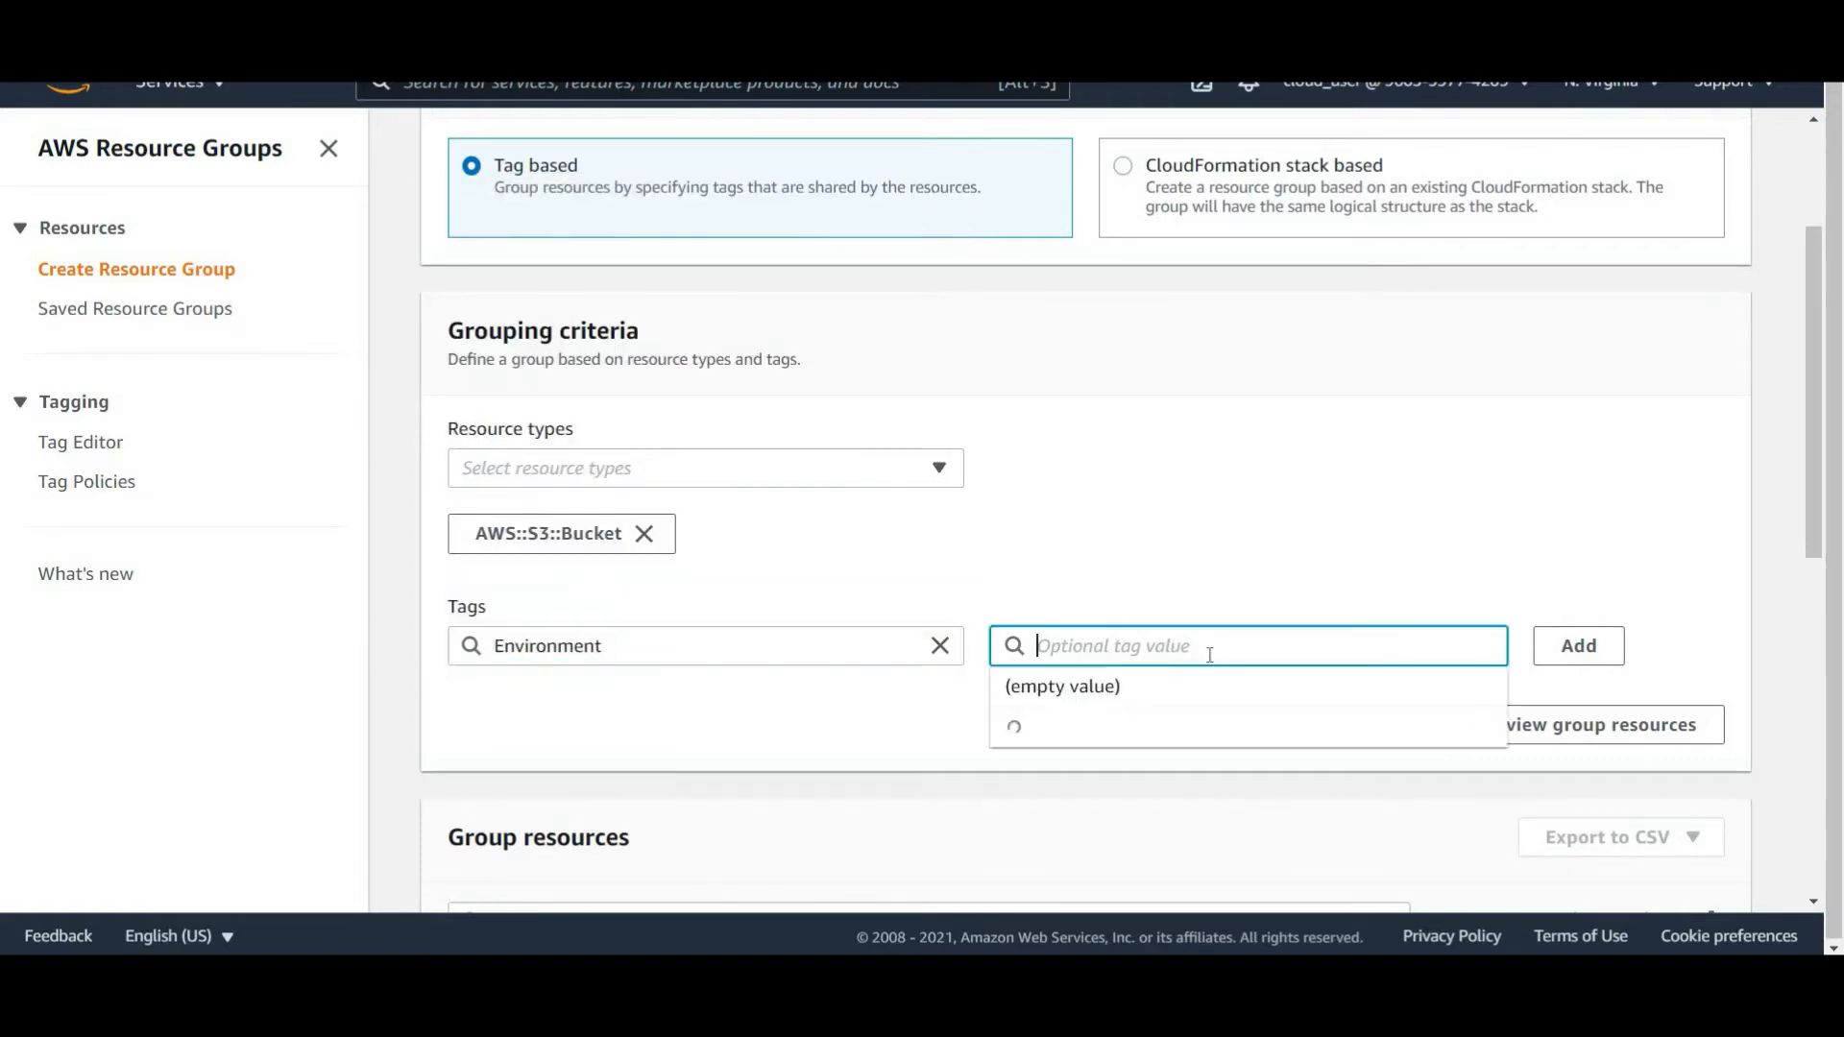
pyautogui.click(1047, 732)
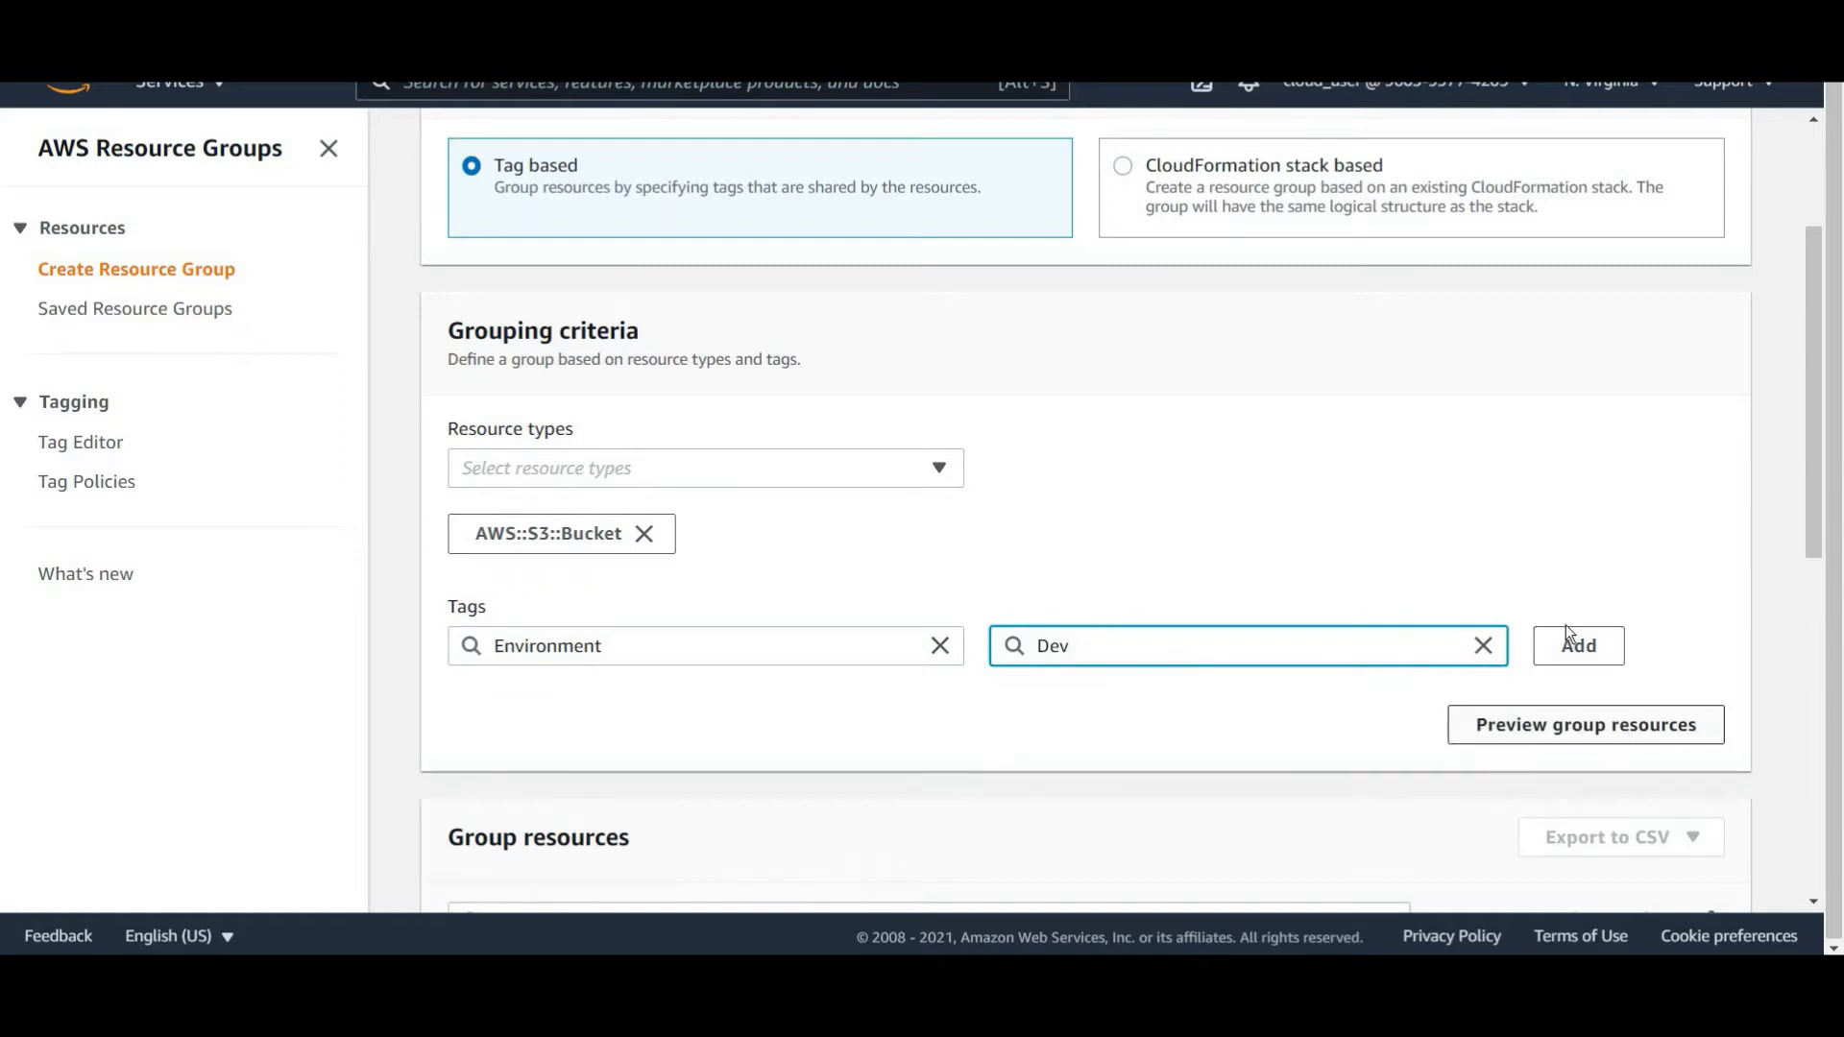
pyautogui.click(1537, 636)
pyautogui.scroll(-6, 1529, 630)
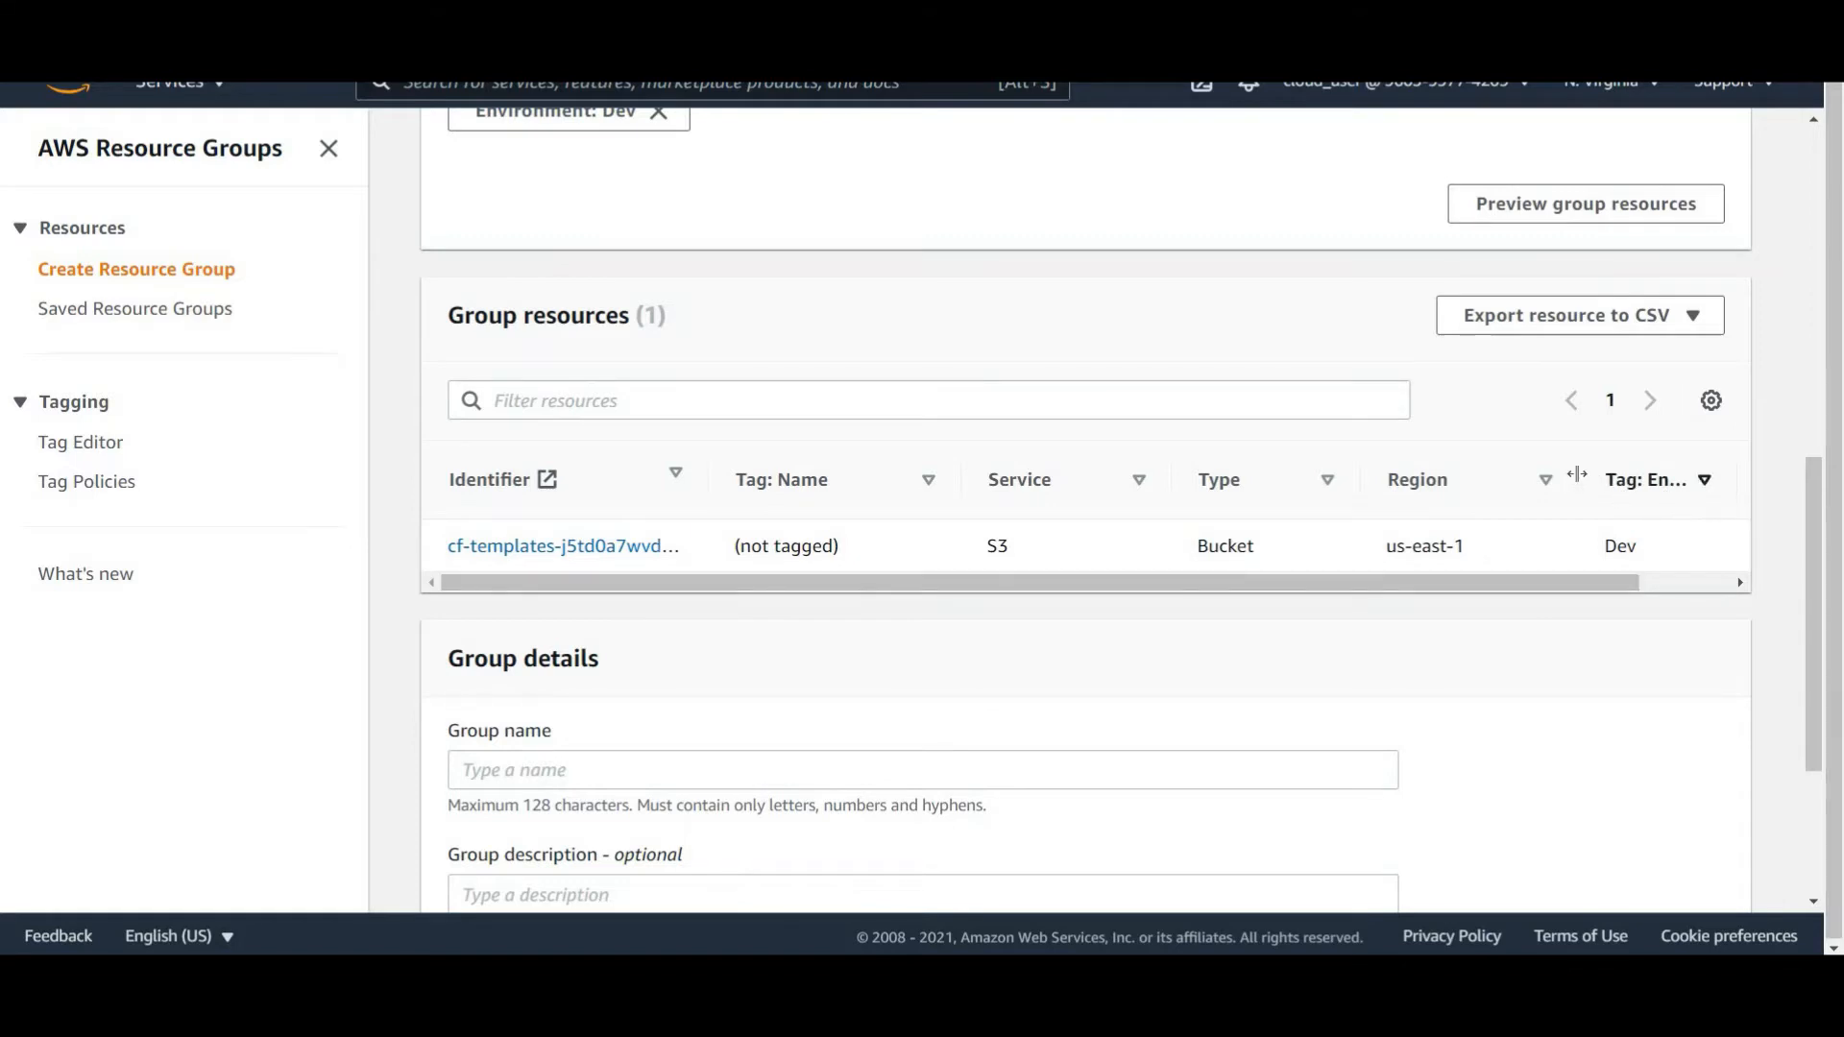
pyautogui.moveTo(1580, 480); pyautogui.dragTo(1506, 480)
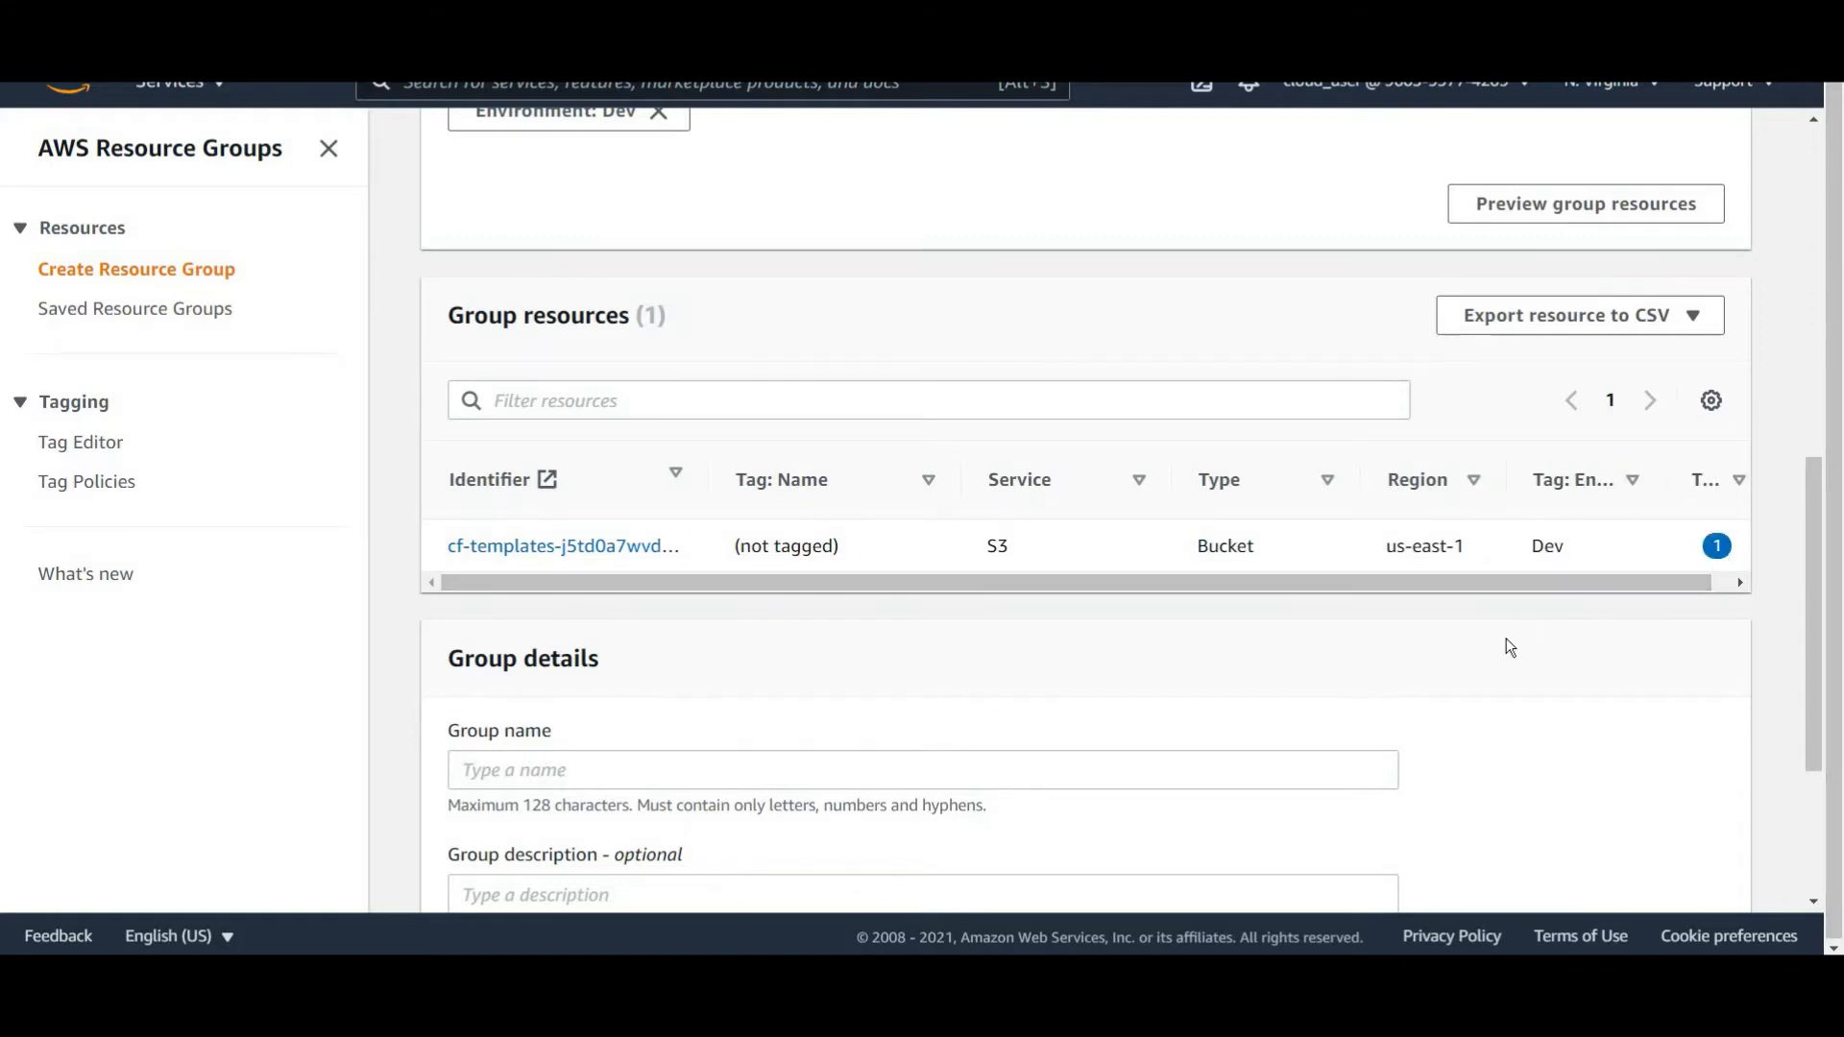
pyautogui.scroll(1, 1191, 452)
pyautogui.scroll(2, 1191, 461)
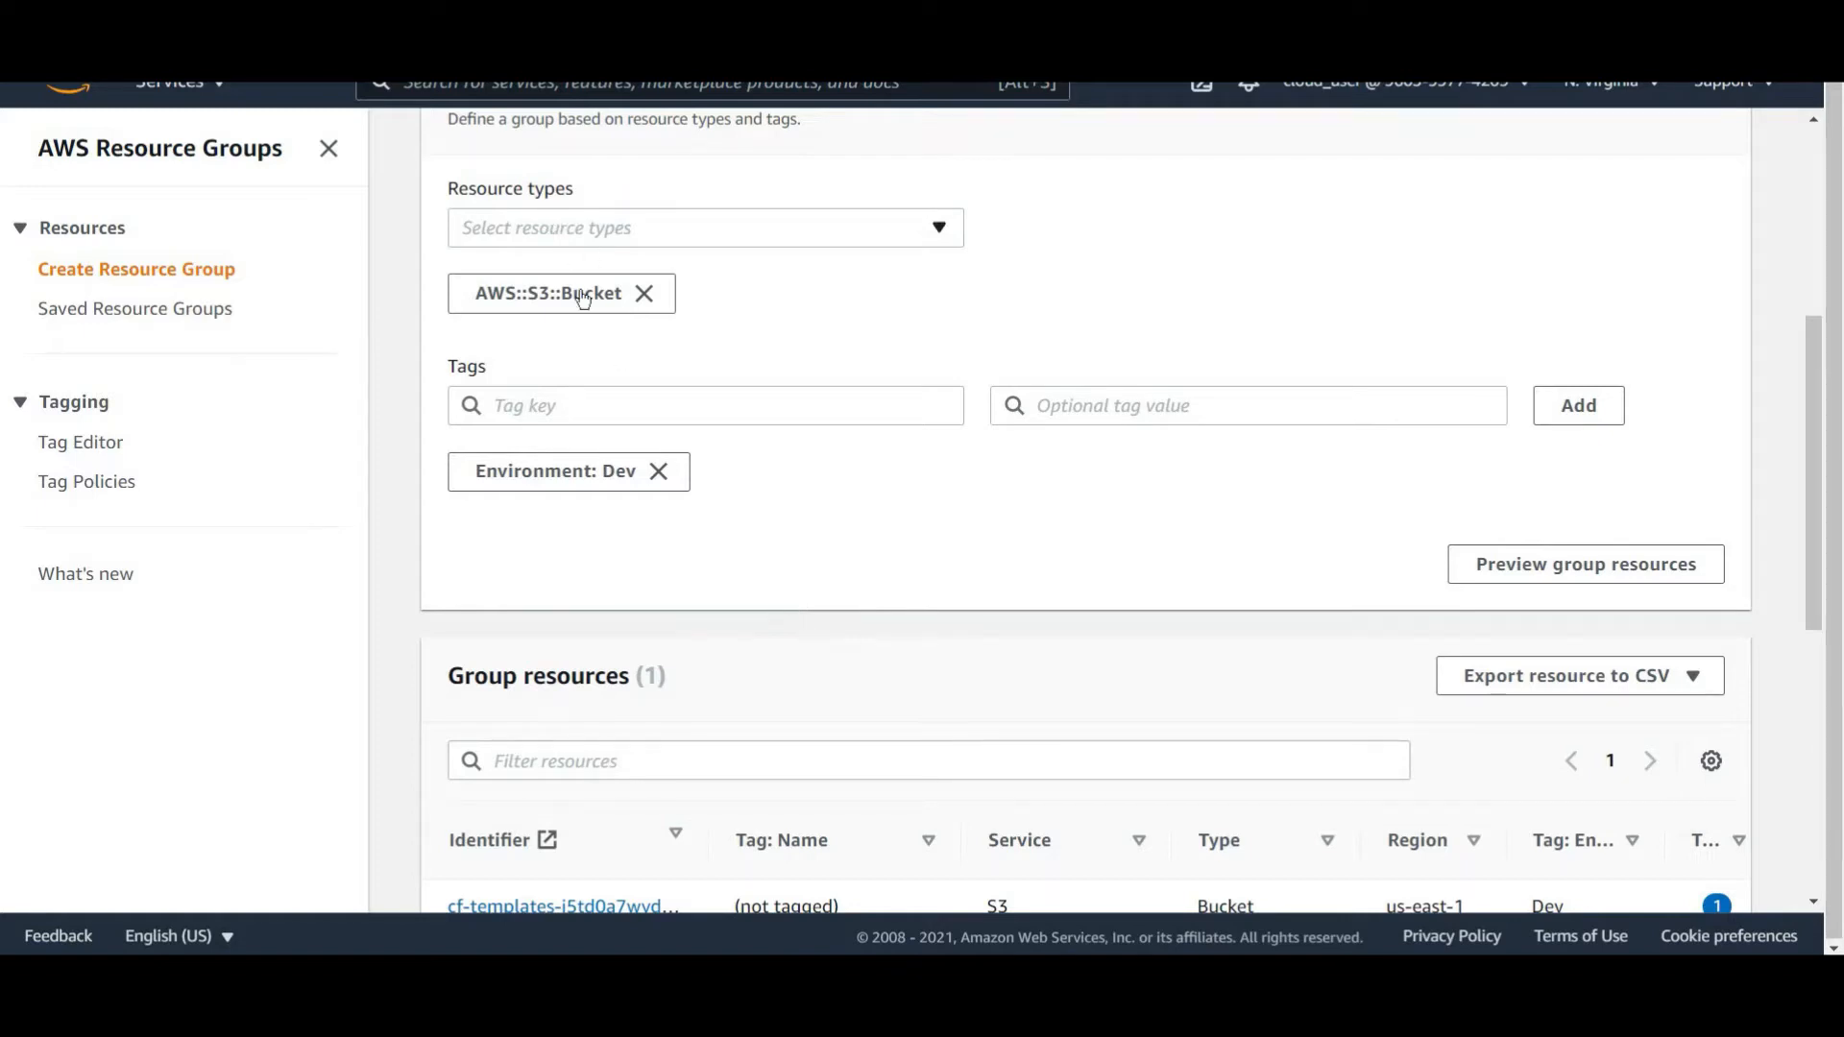
# Open the Tag Editor and set its resource types to All supported resource types.
pyautogui.click(576, 227)
pyautogui.scroll(-6, 878, 432)
pyautogui.click(135, 309)
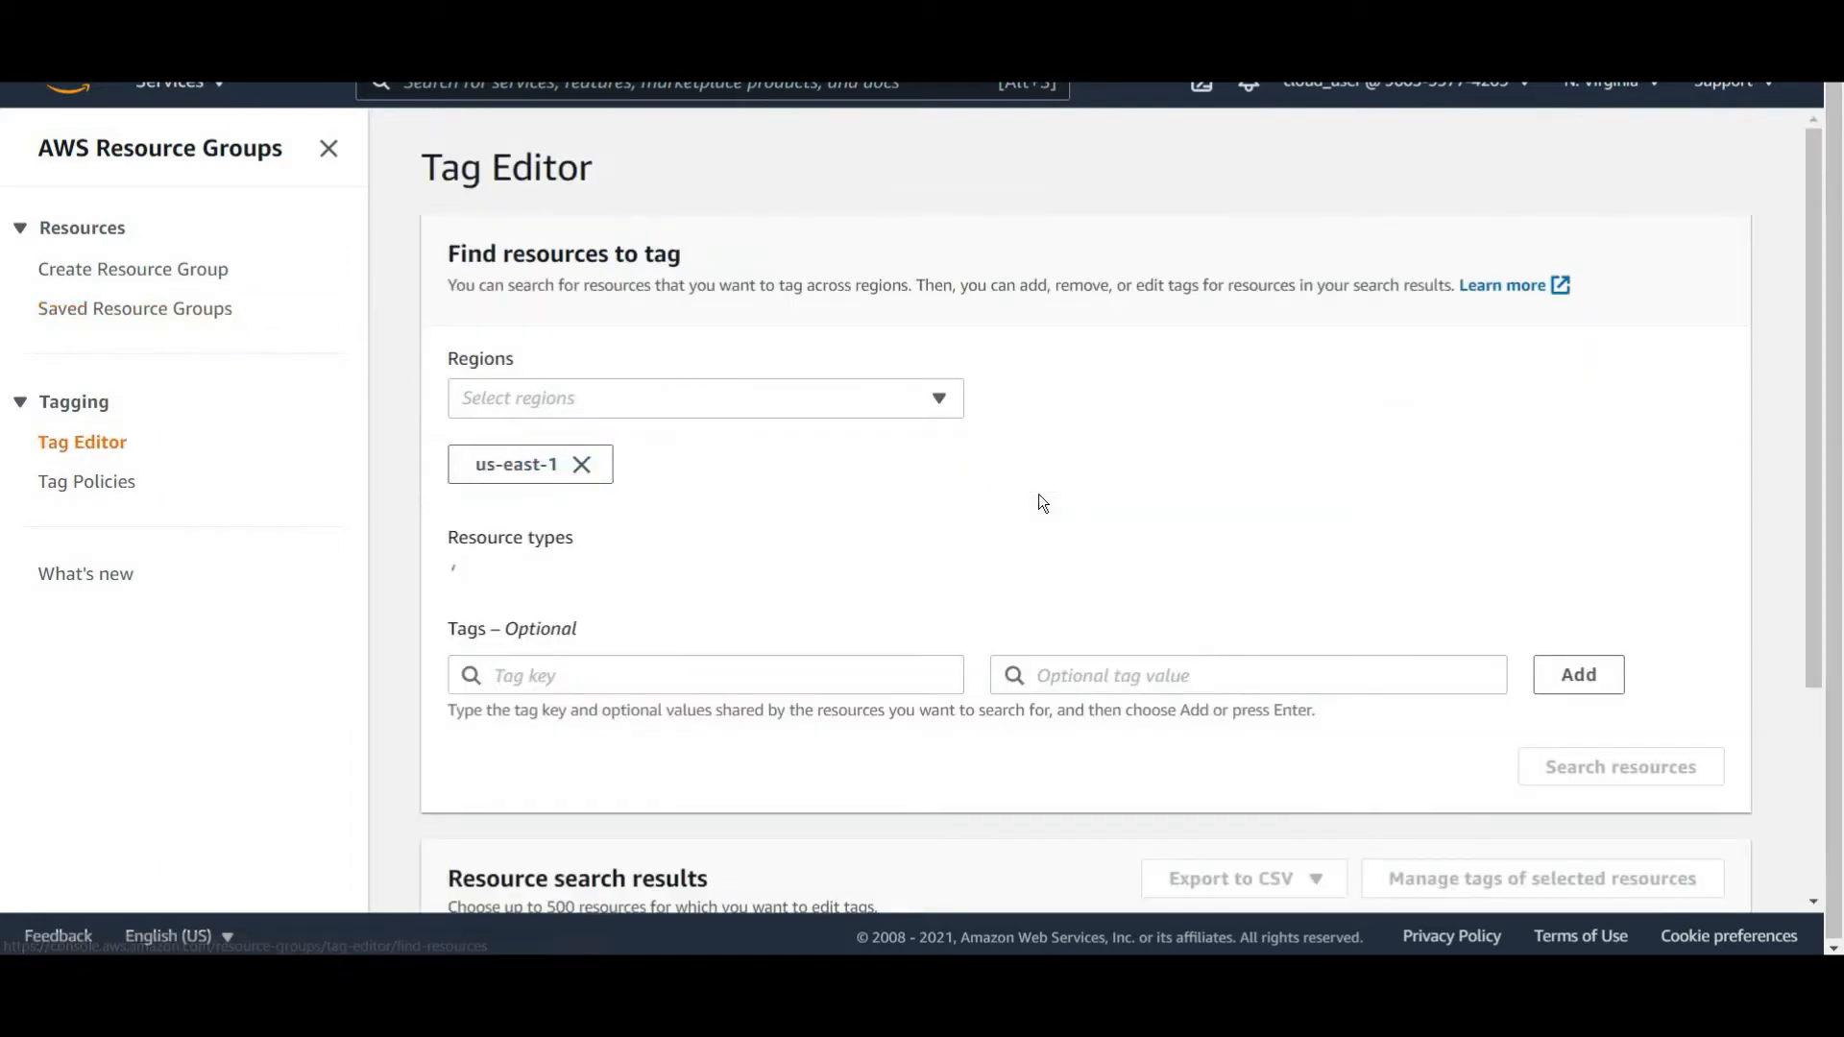
pyautogui.scroll(-1, 918, 629)
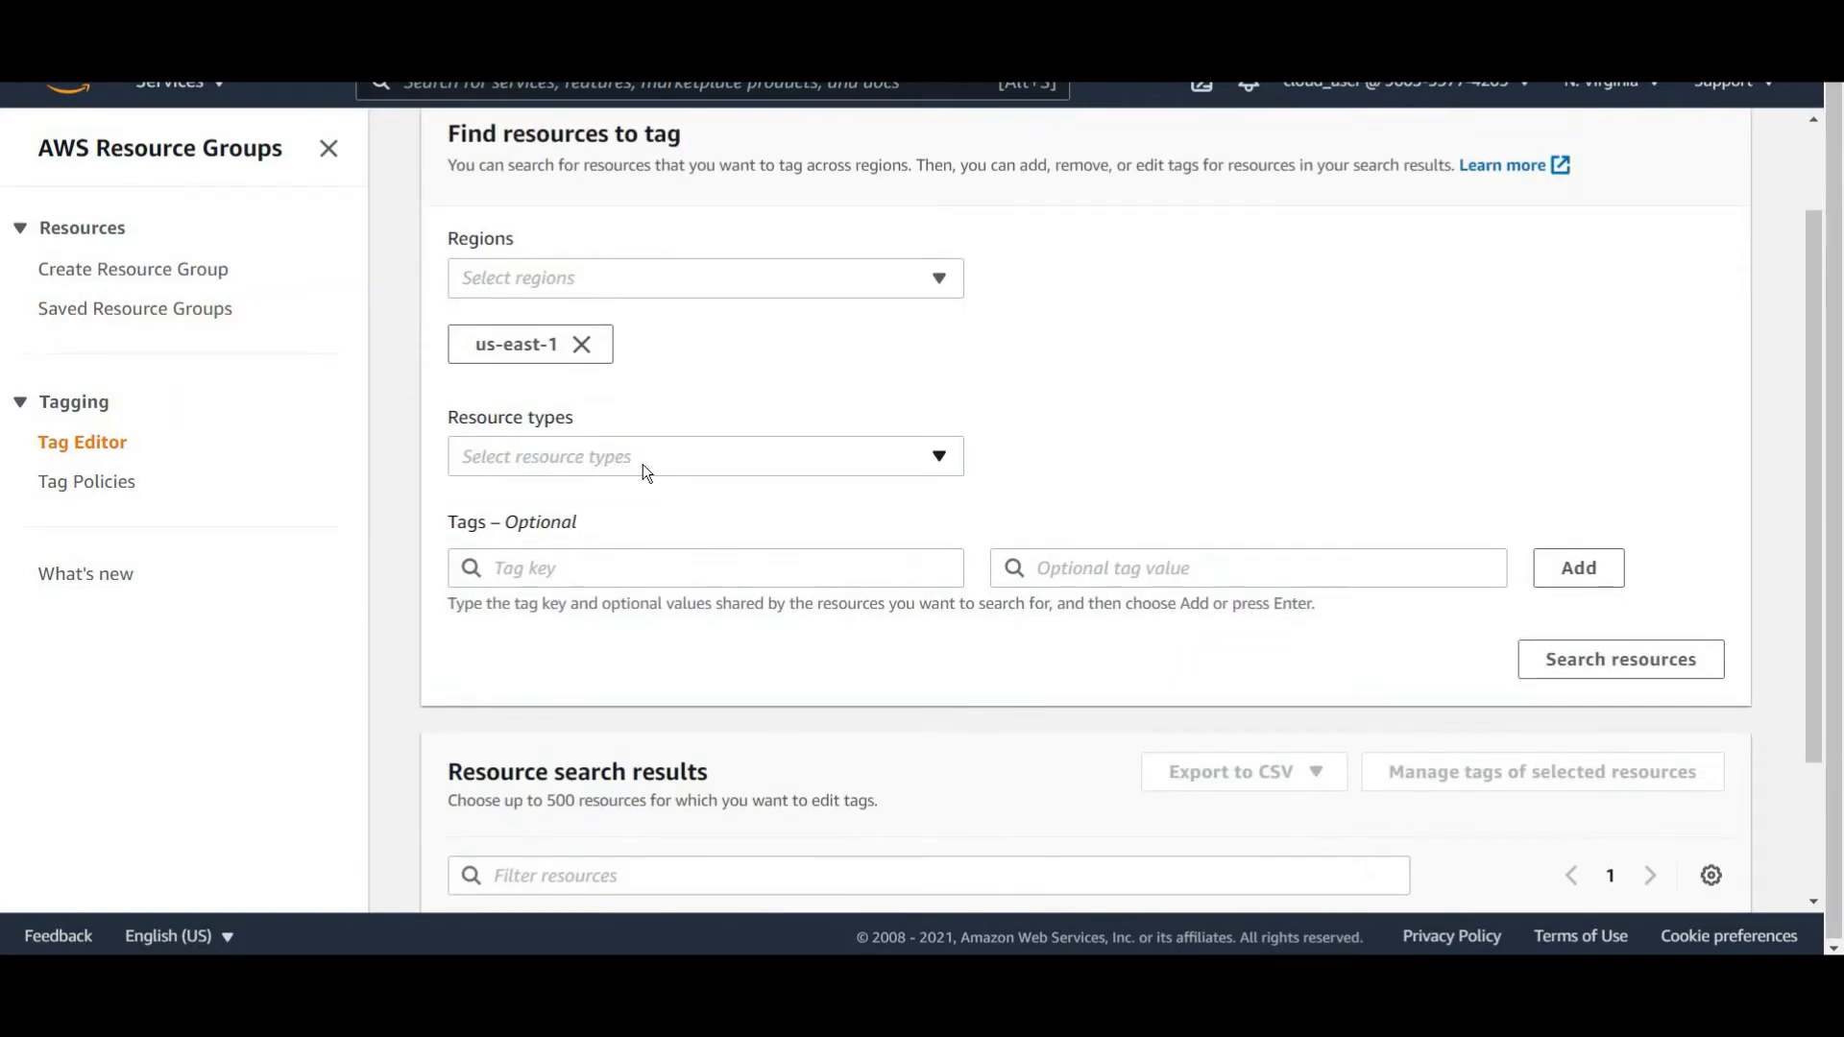
pyautogui.click(642, 464)
pyautogui.click(706, 544)
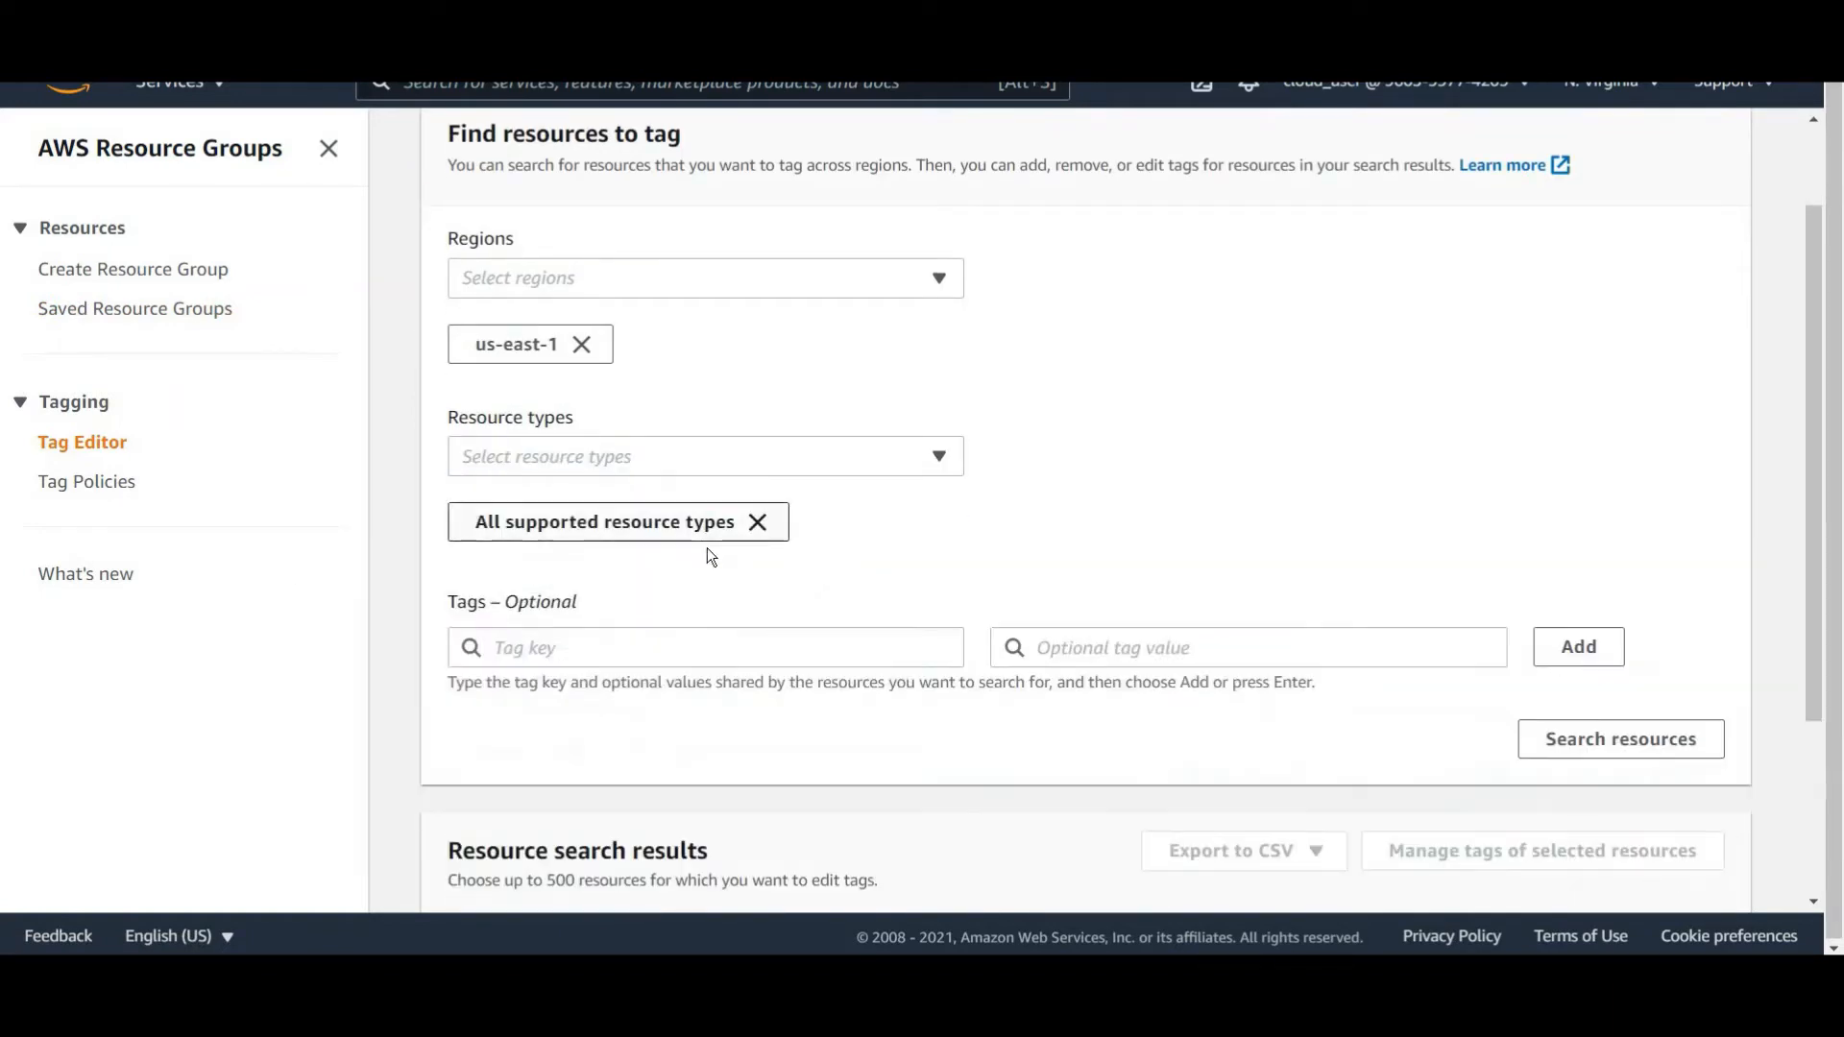
# Search for resources tagged with key Environment and value PRD.
pyautogui.scroll(-3, 615, 403)
pyautogui.click(573, 407)
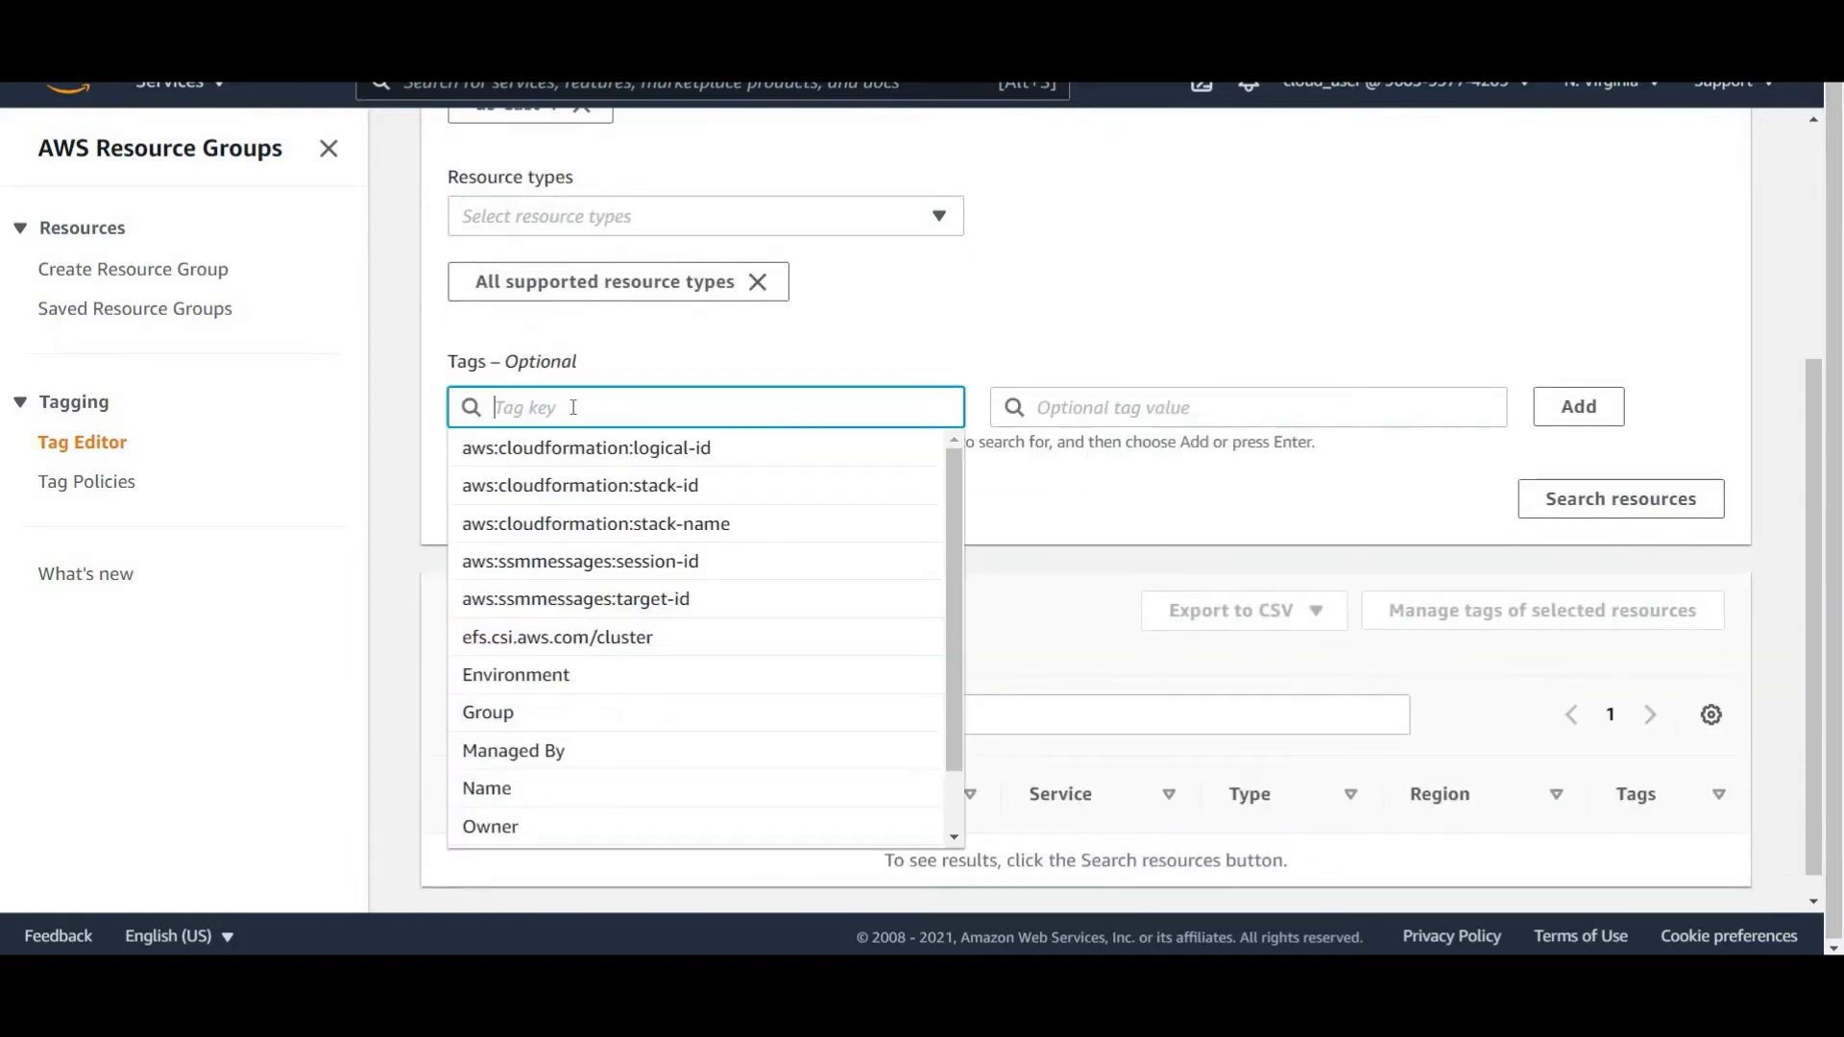
pyautogui.write('enviro')
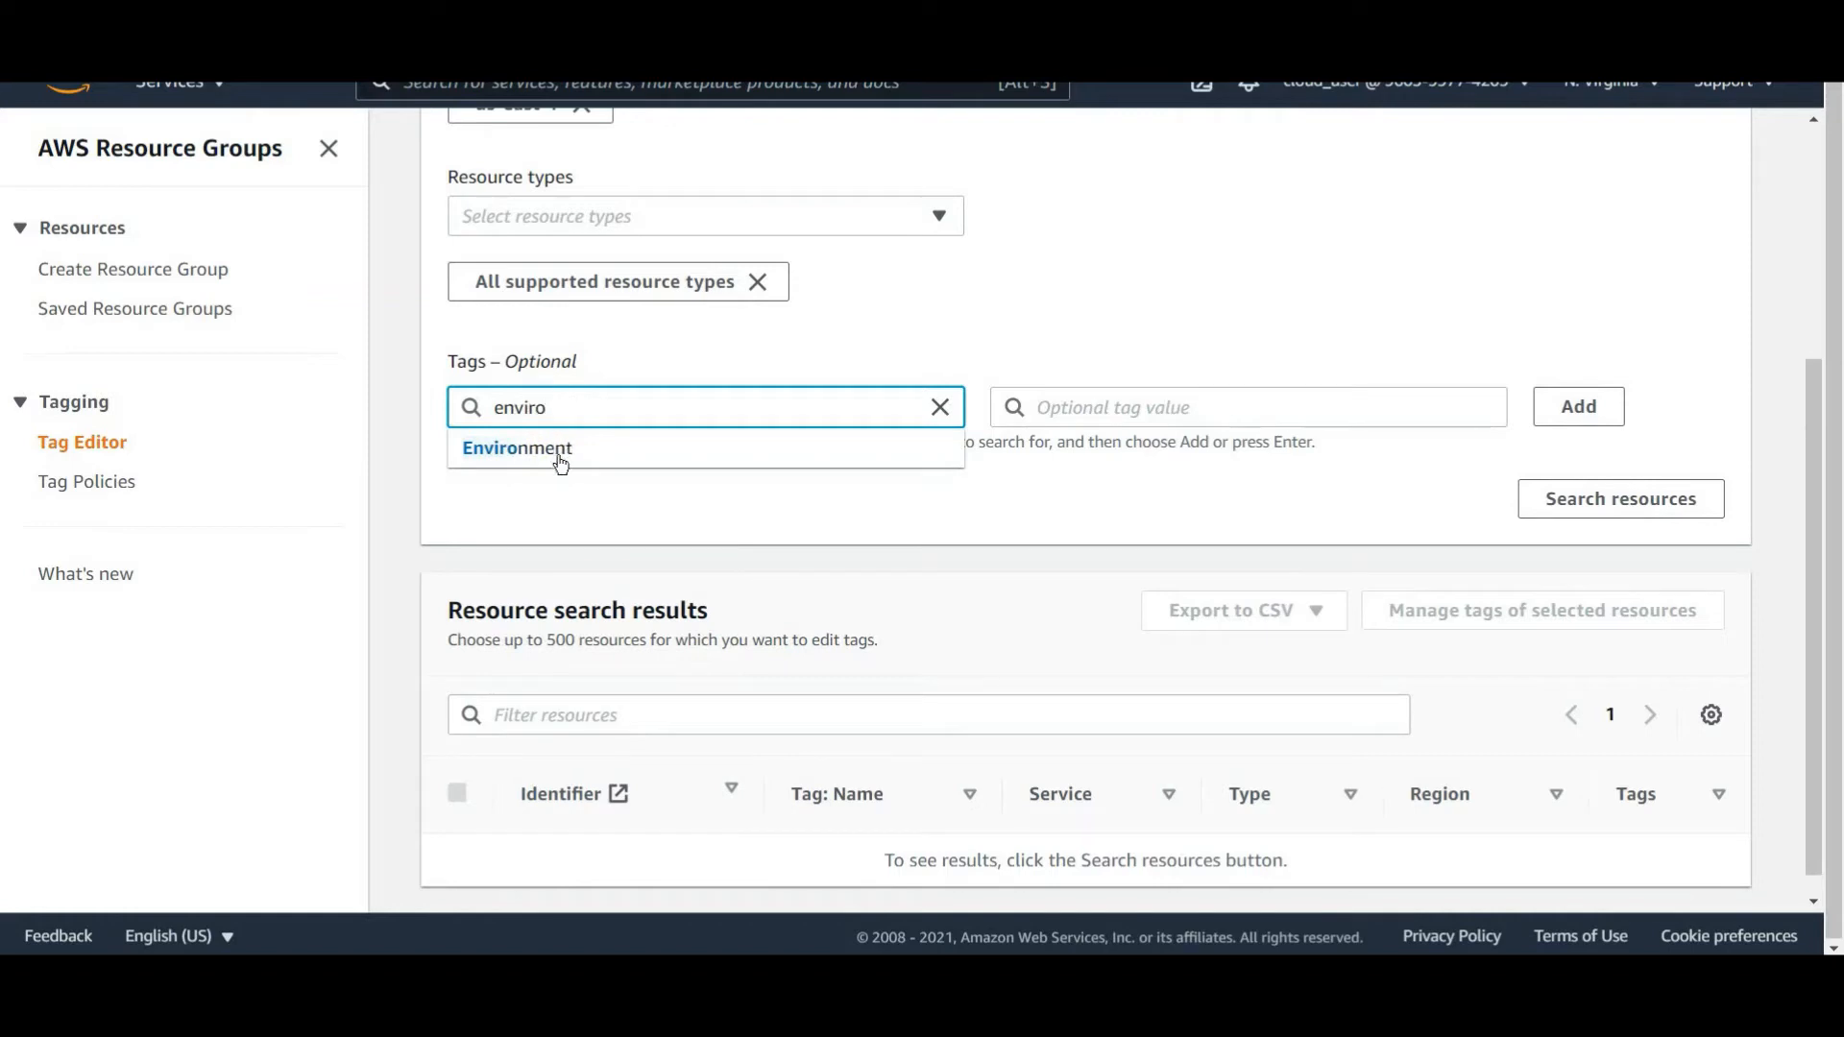
pyautogui.click(562, 449)
pyautogui.click(1227, 407)
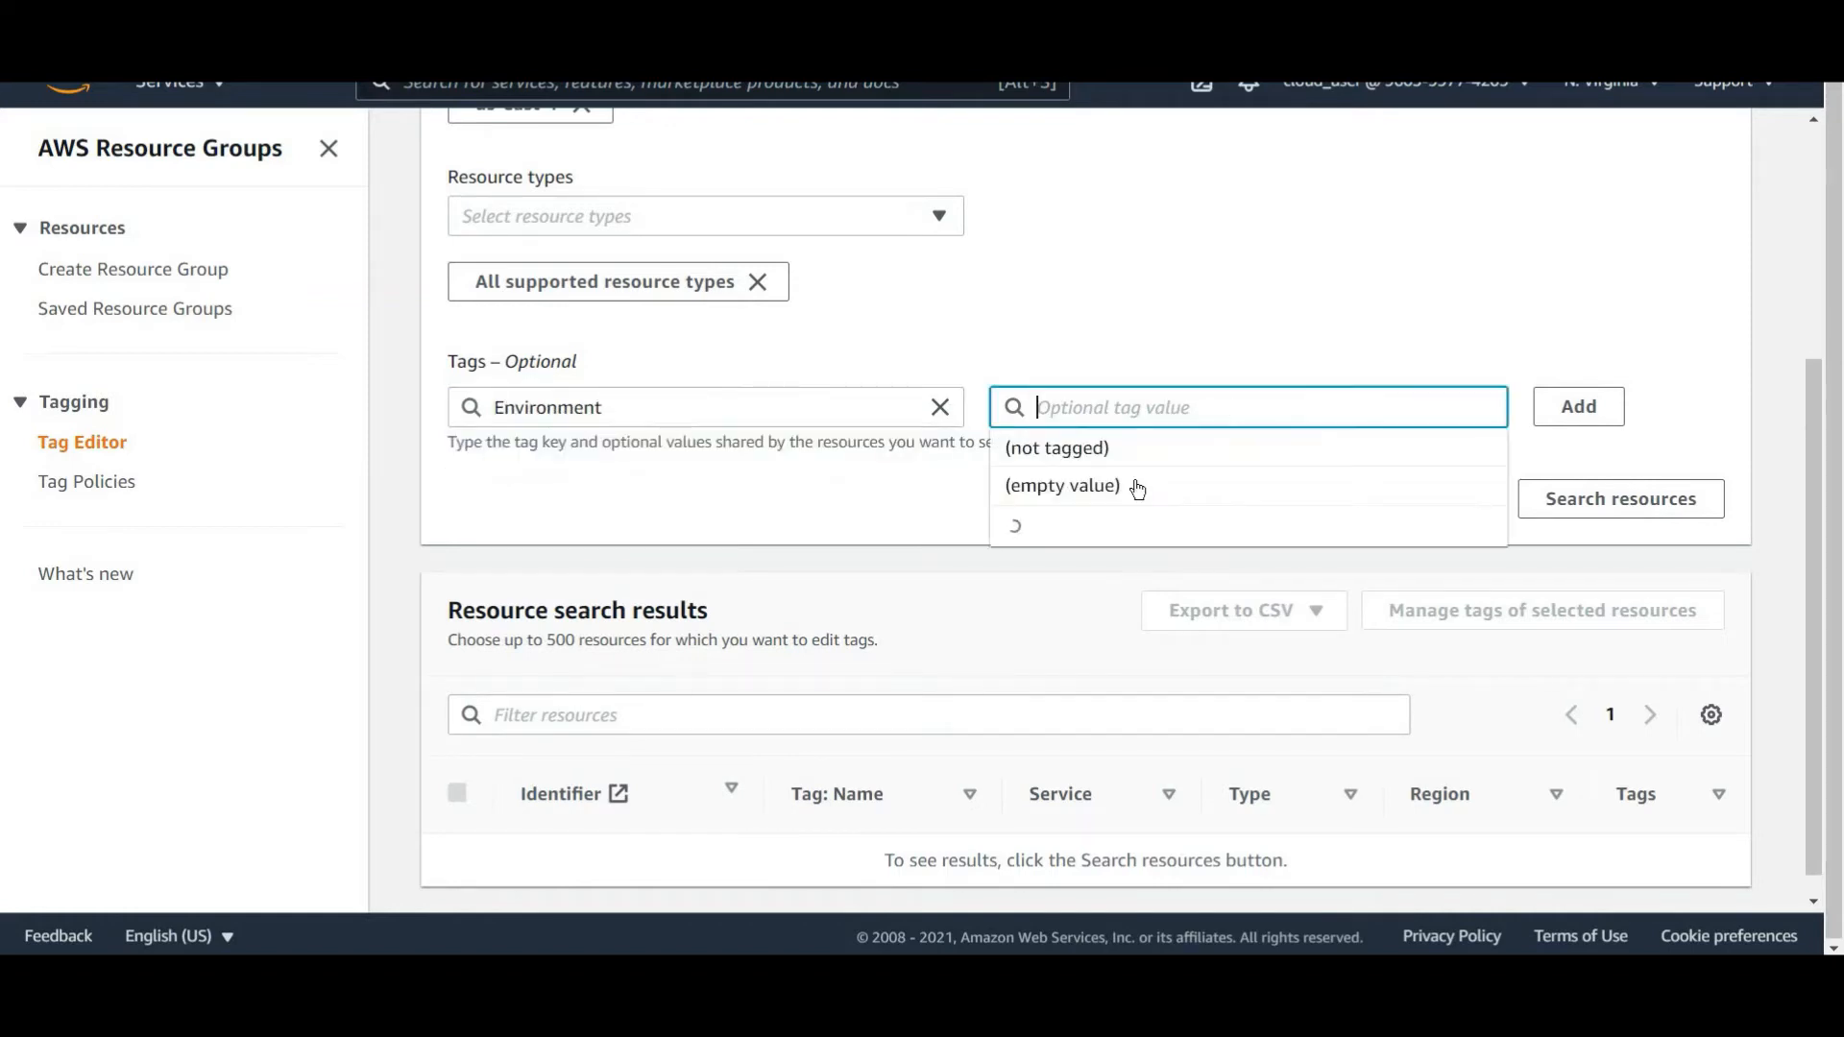
pyautogui.click(1062, 568)
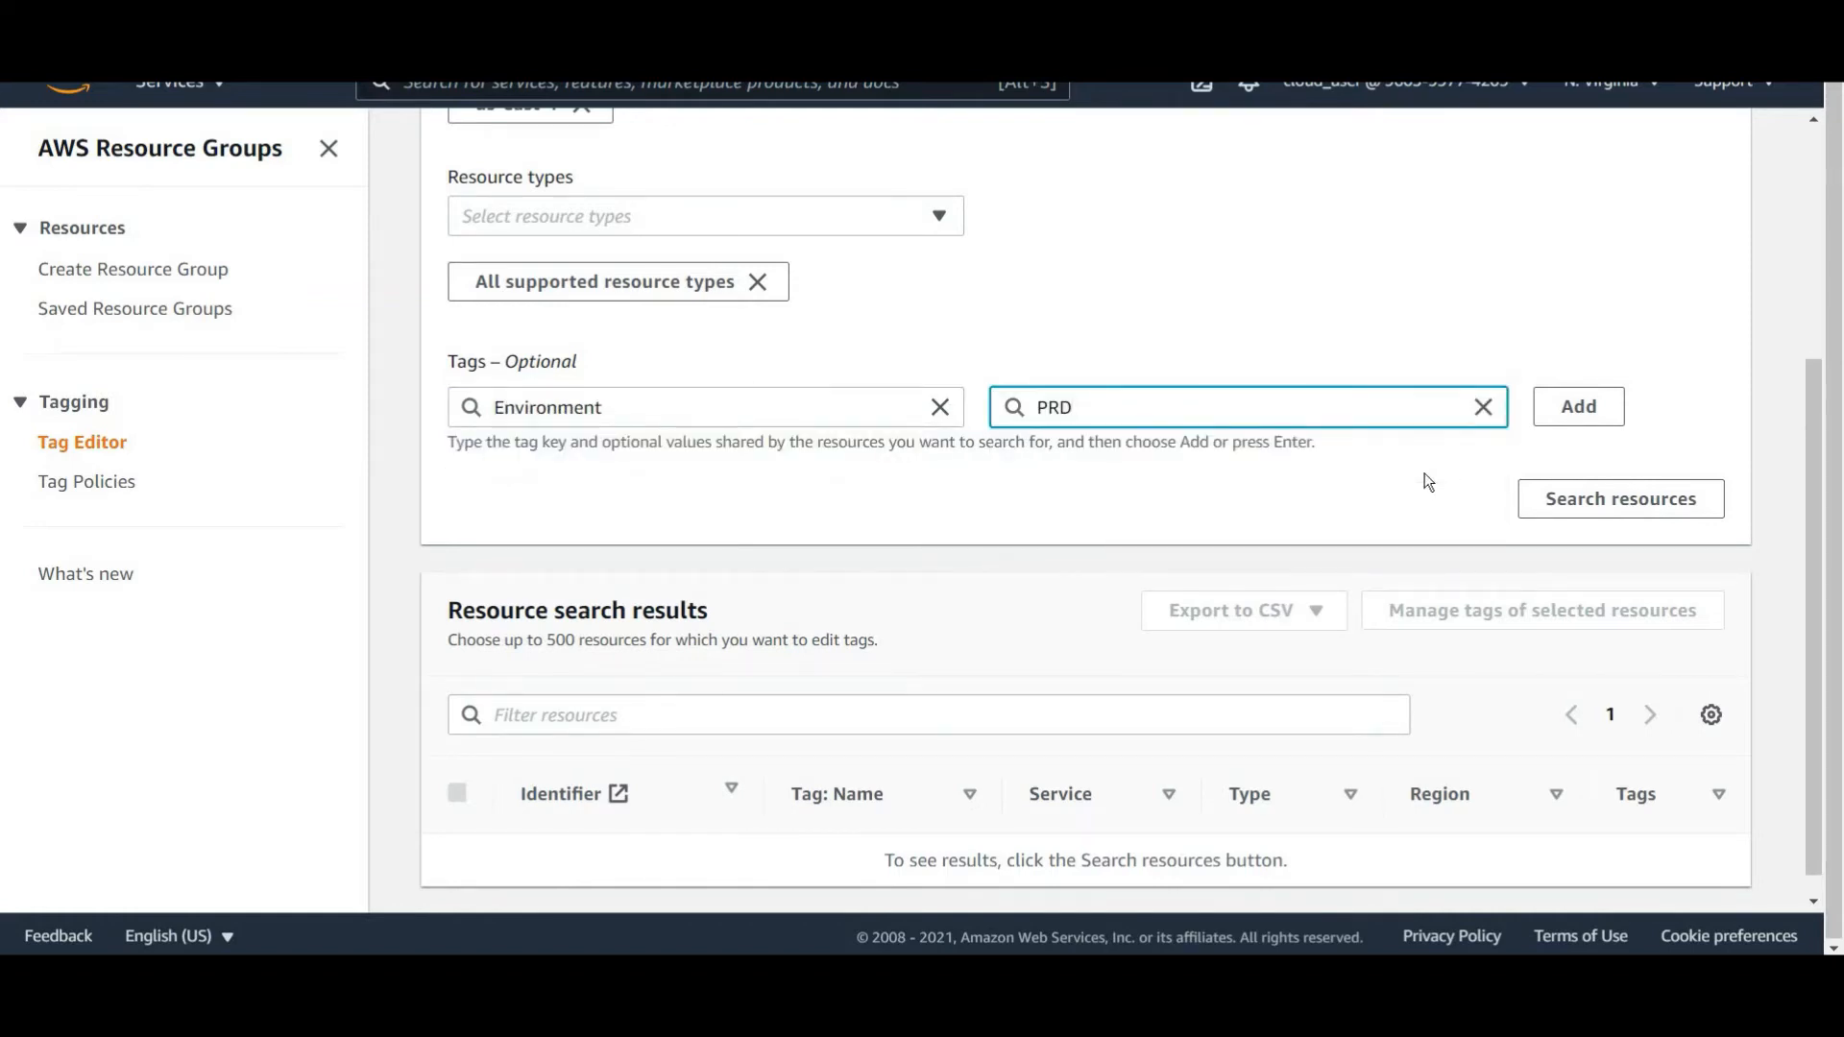
pyautogui.scroll(-1, 1271, 471)
pyautogui.click(1614, 475)
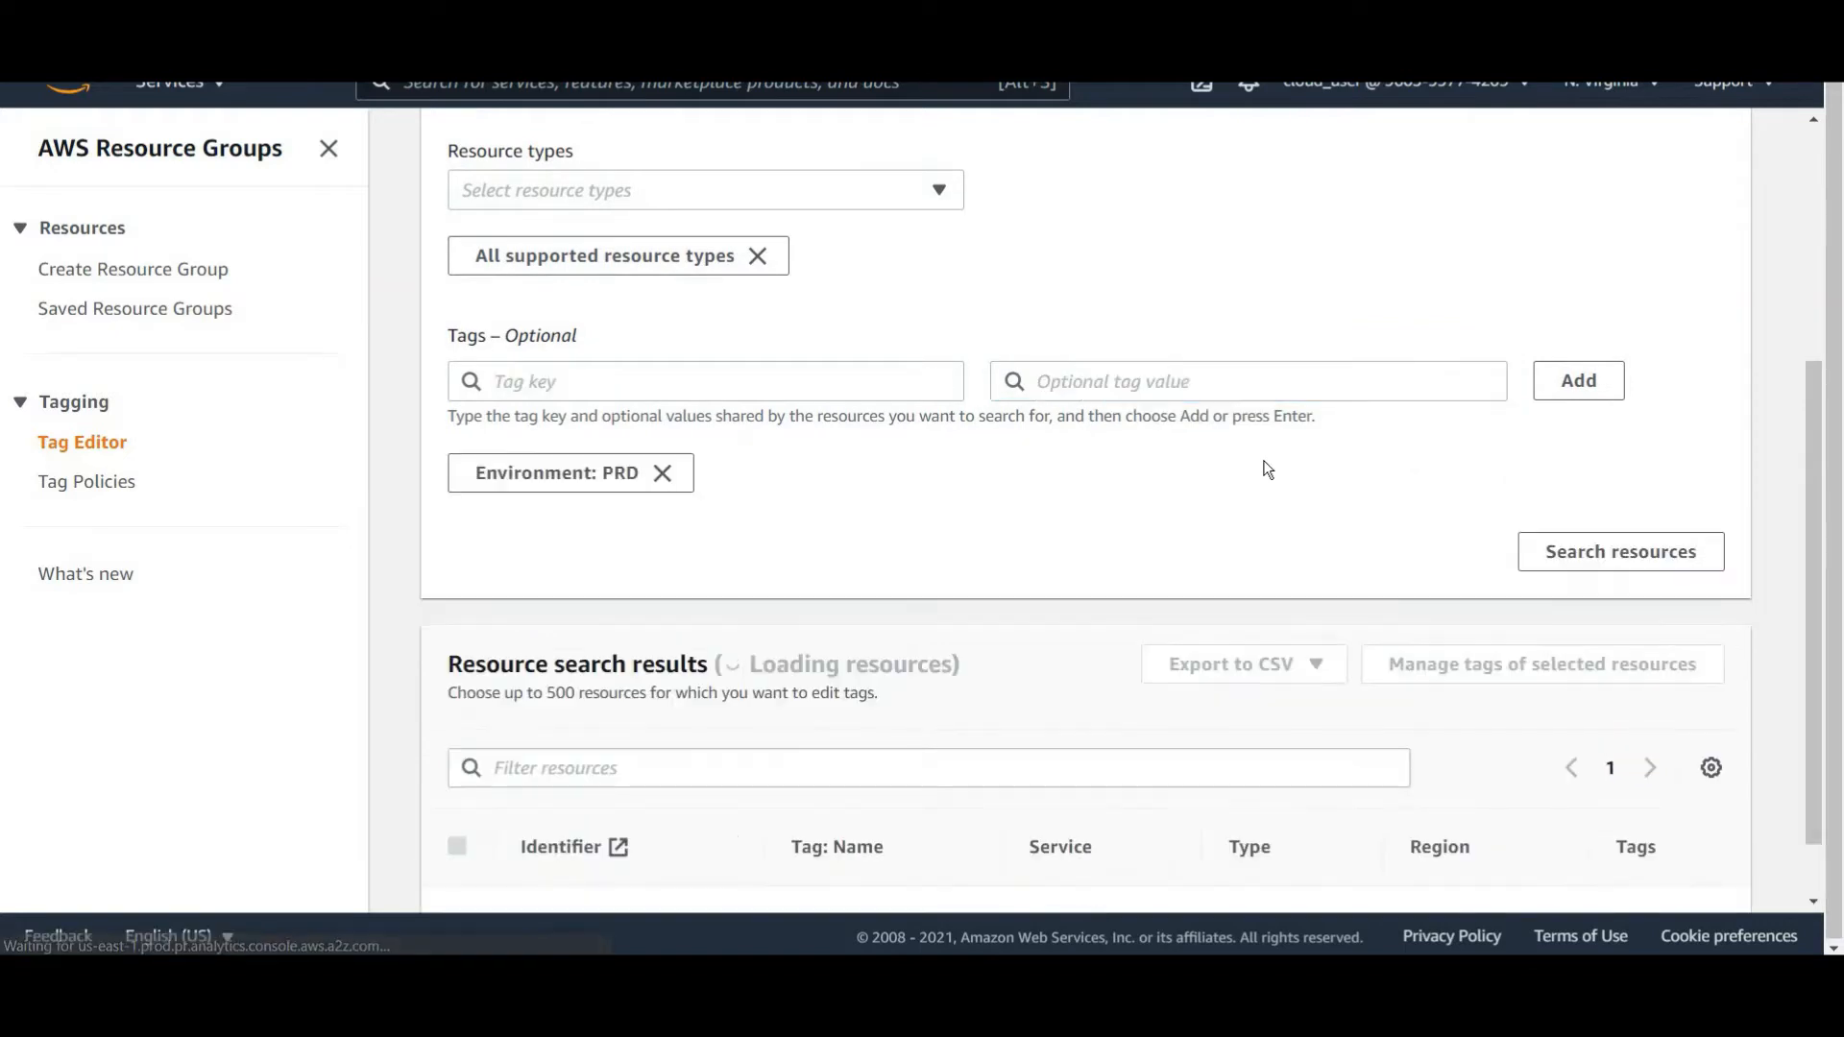
# Select all the resources in the search results and open tag management for them.
pyautogui.scroll(-1, 1222, 463)
pyautogui.scroll(-2, 1224, 576)
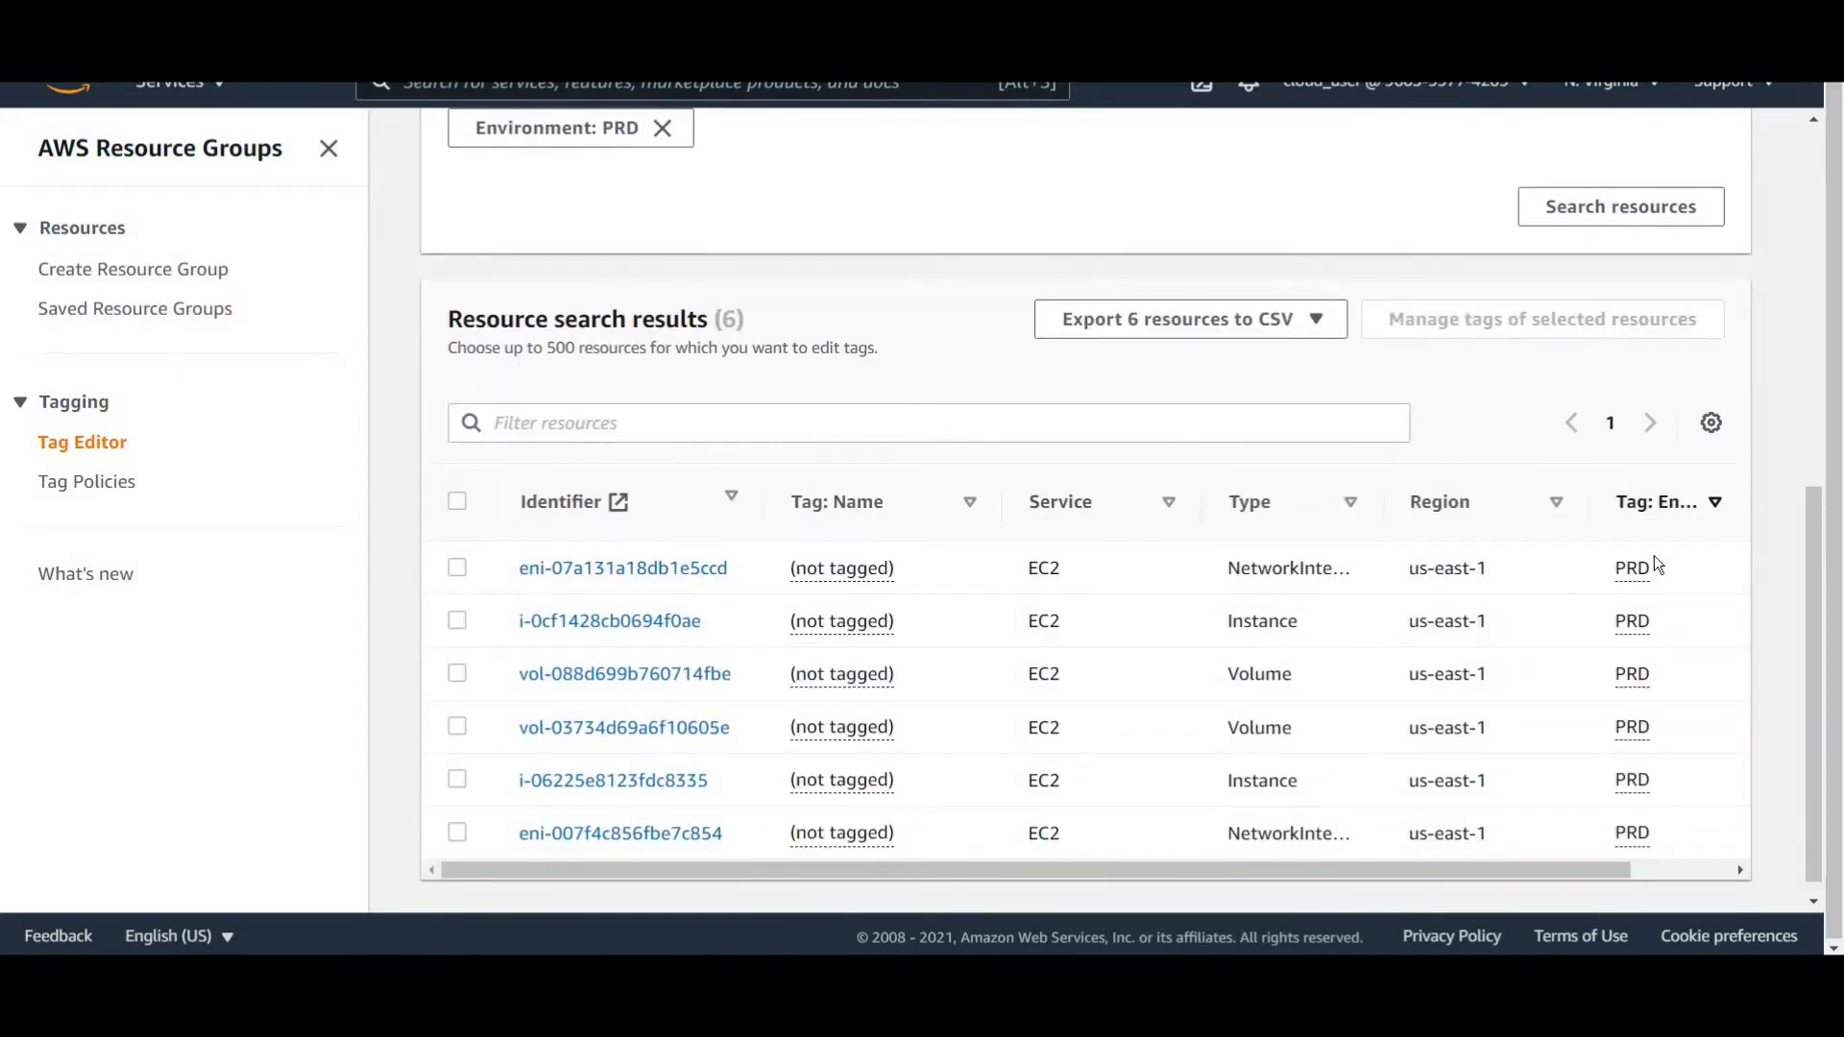
pyautogui.scroll(-1, 1062, 645)
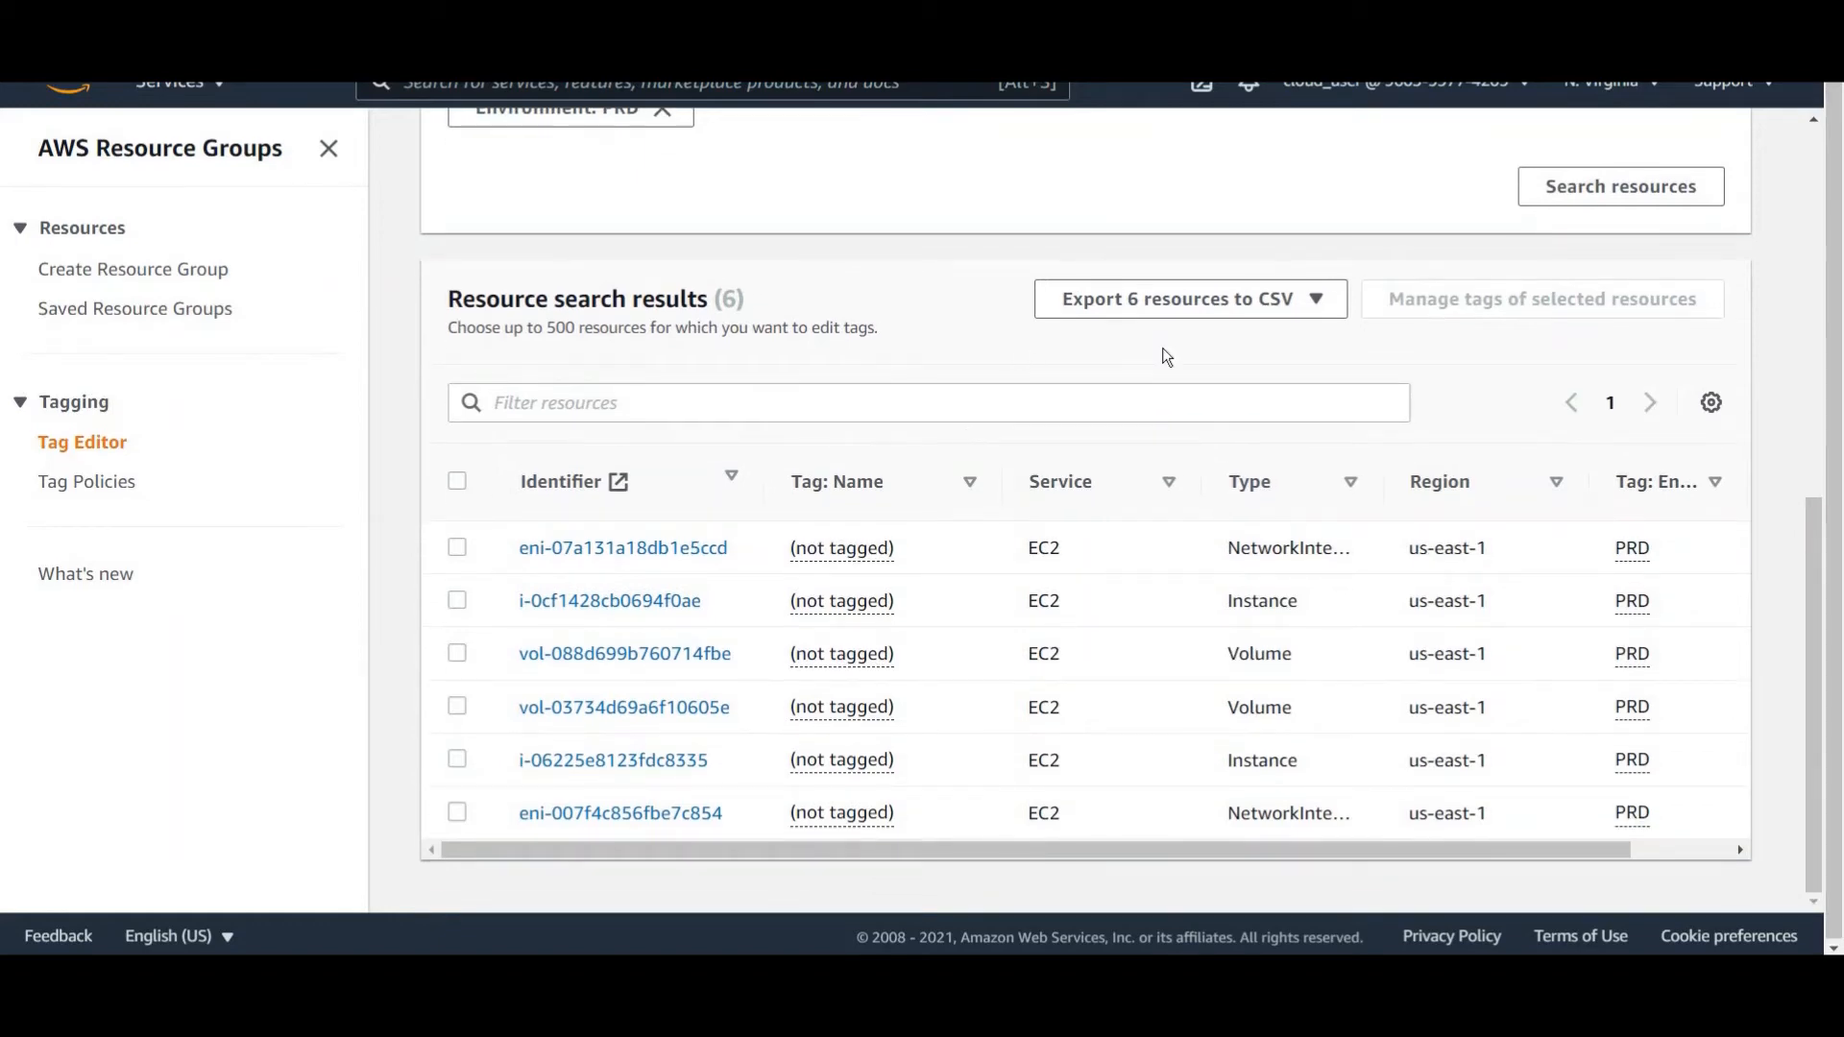
pyautogui.moveTo(1821, 328); pyautogui.dragTo(1814, 576)
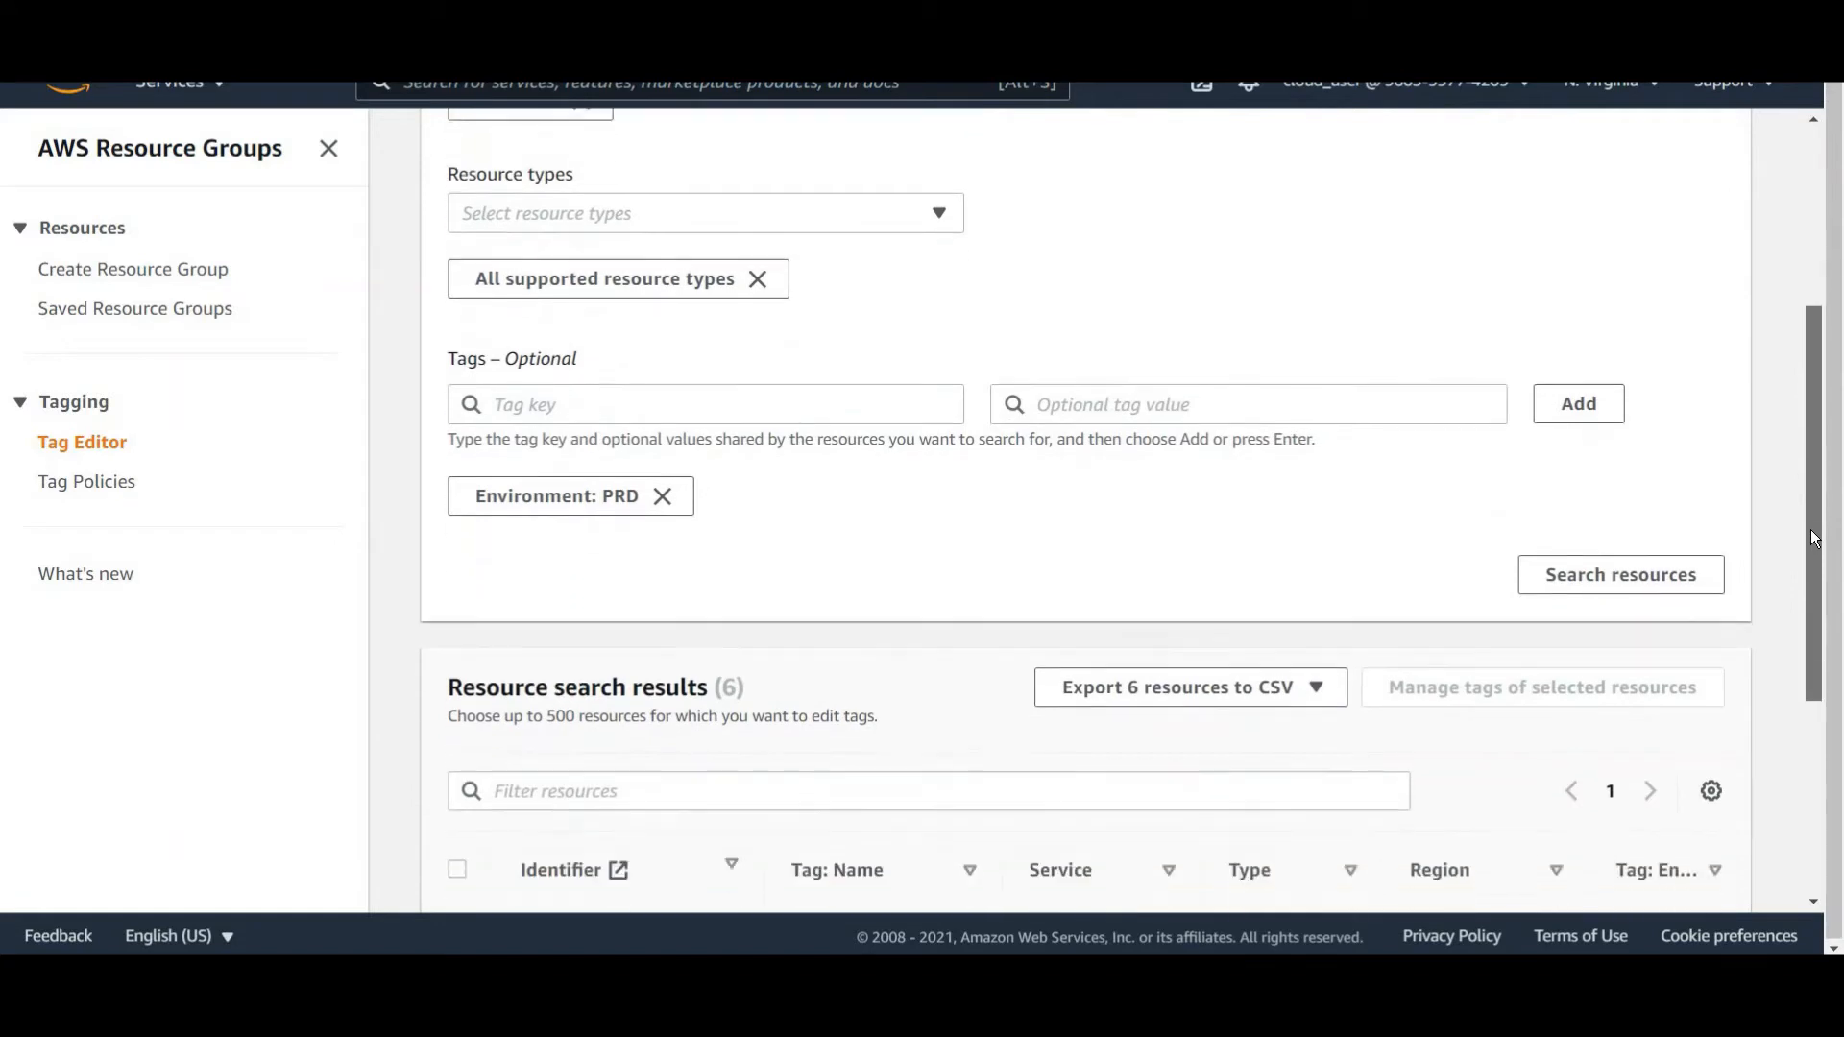
pyautogui.scroll(-2, 1013, 461)
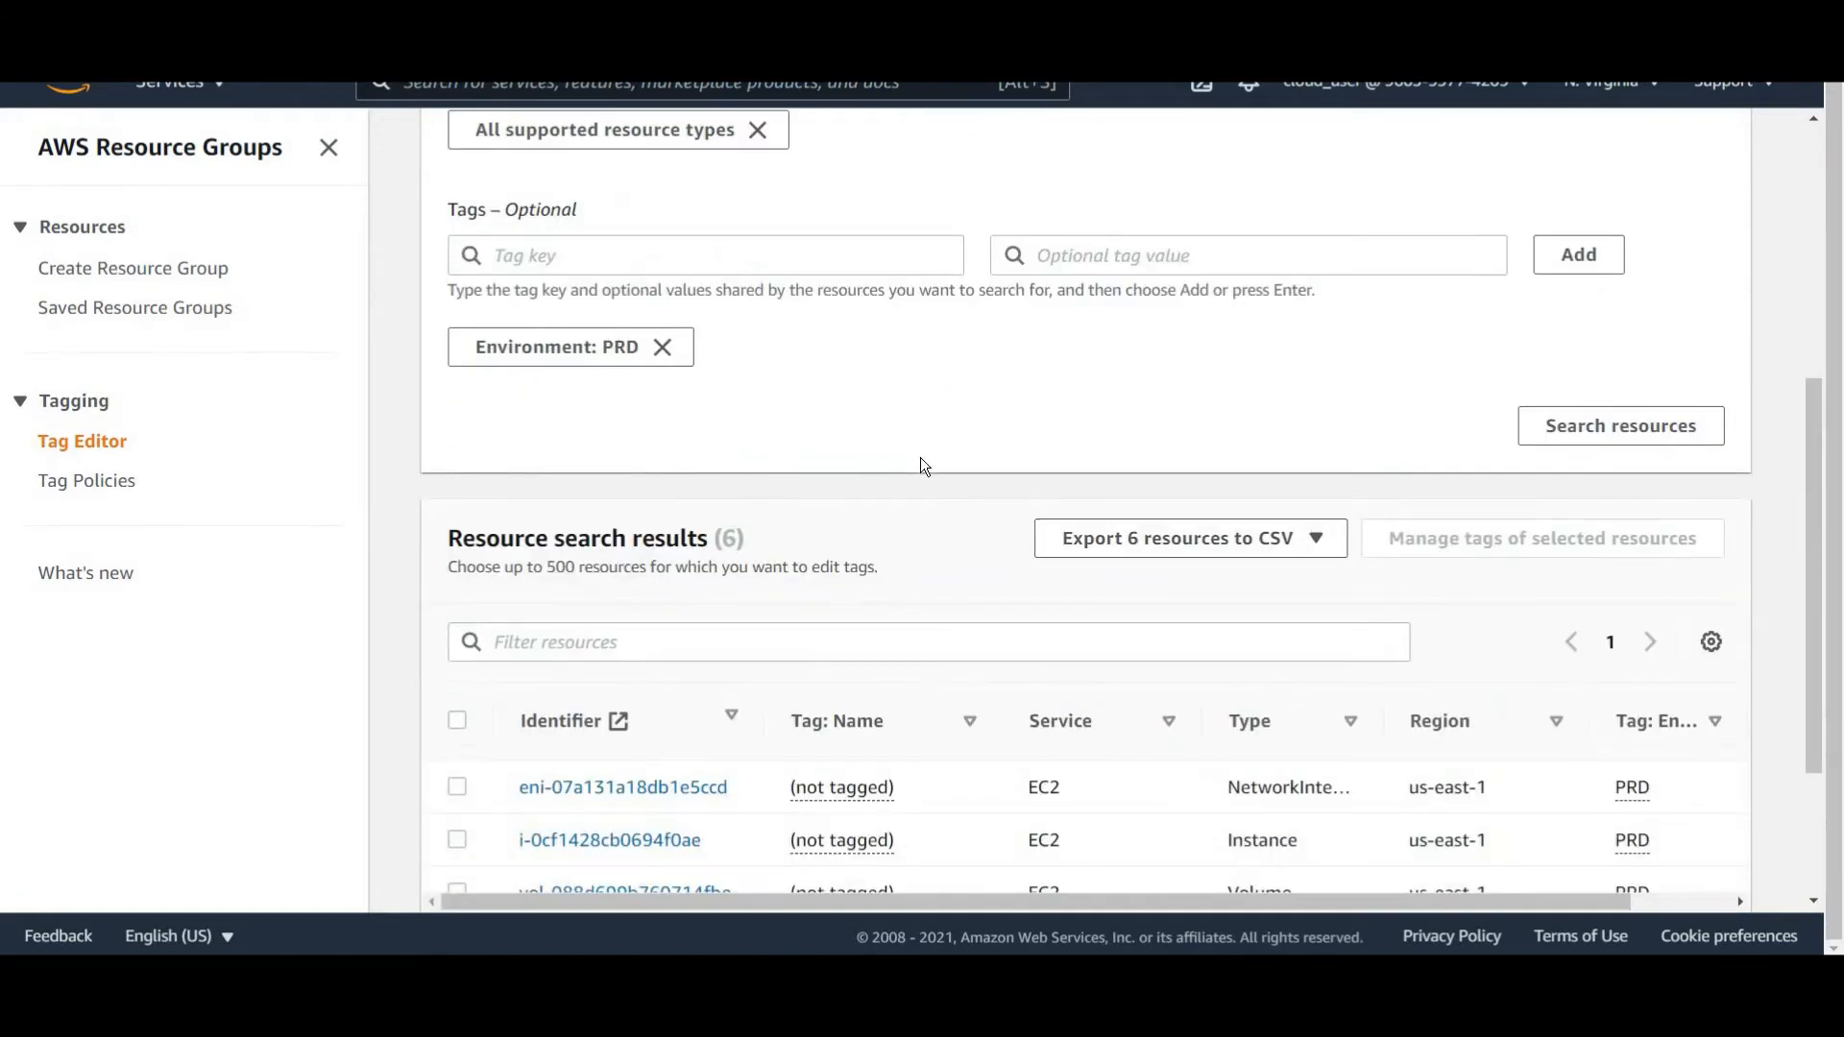
pyautogui.scroll(-2, 763, 605)
pyautogui.scroll(-1, 1518, 464)
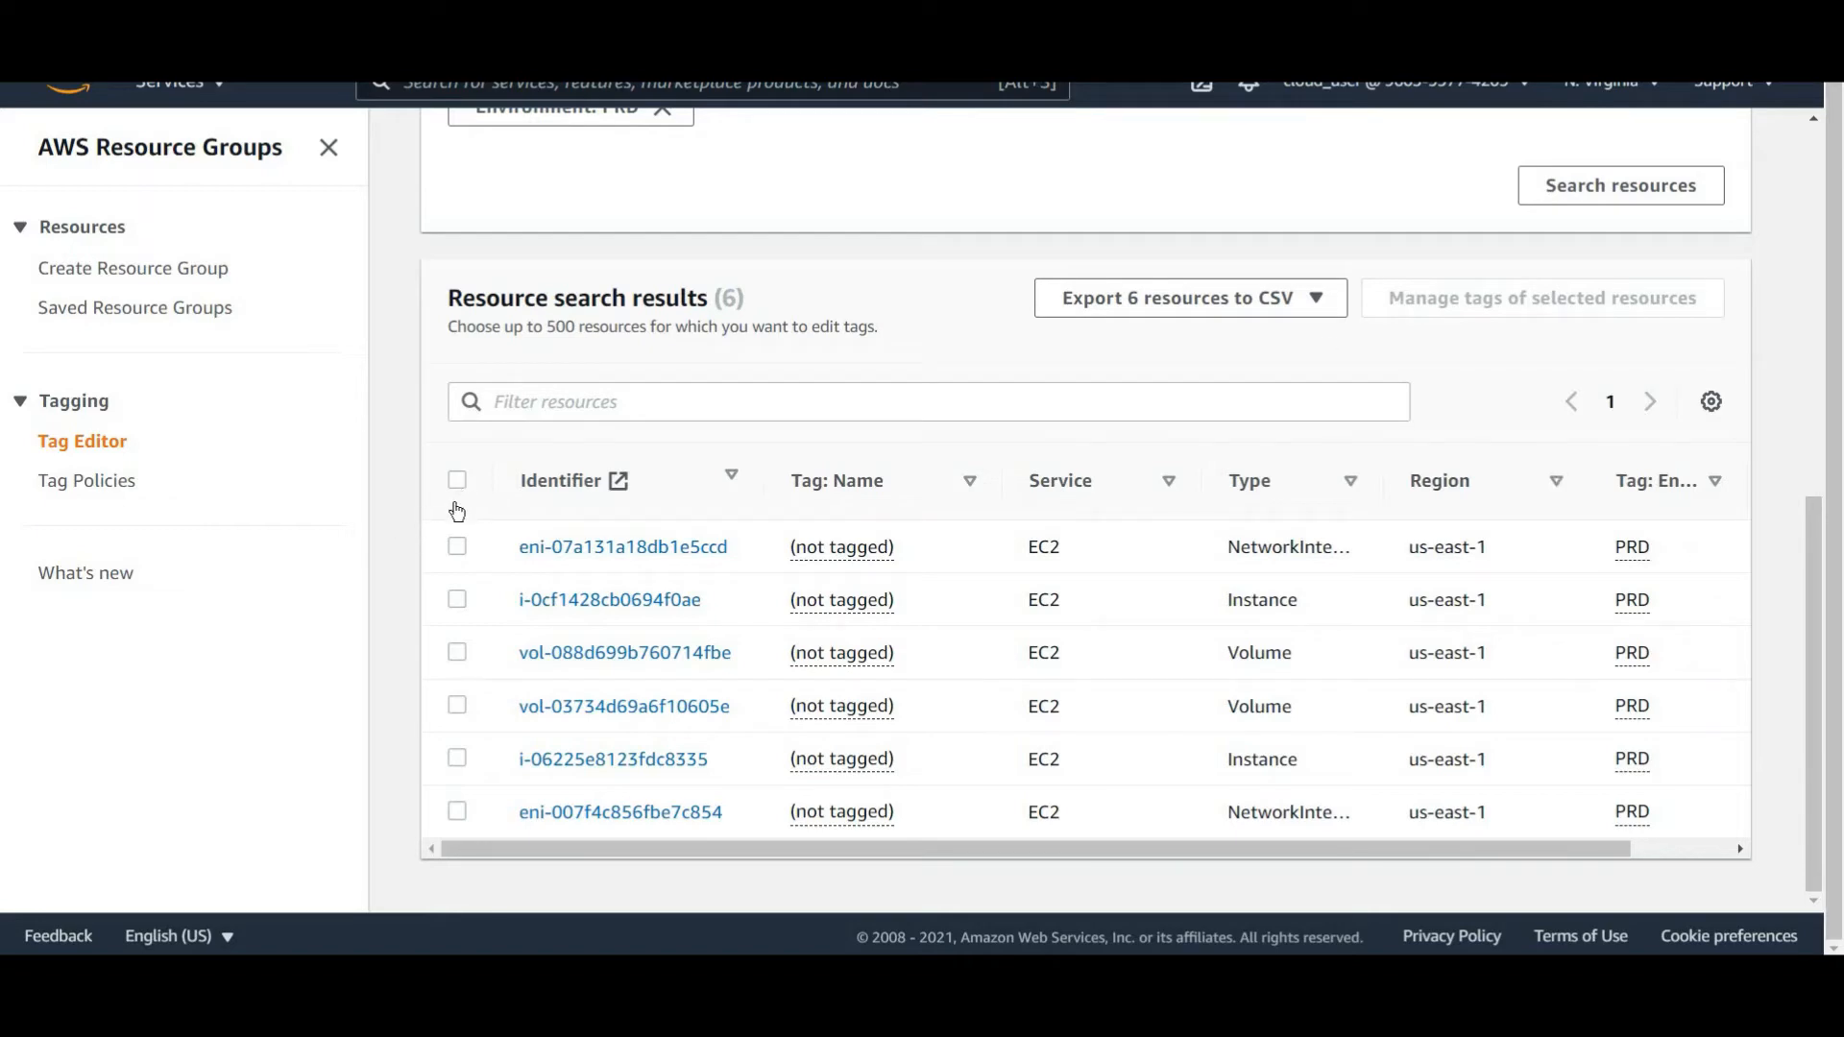
pyautogui.click(458, 480)
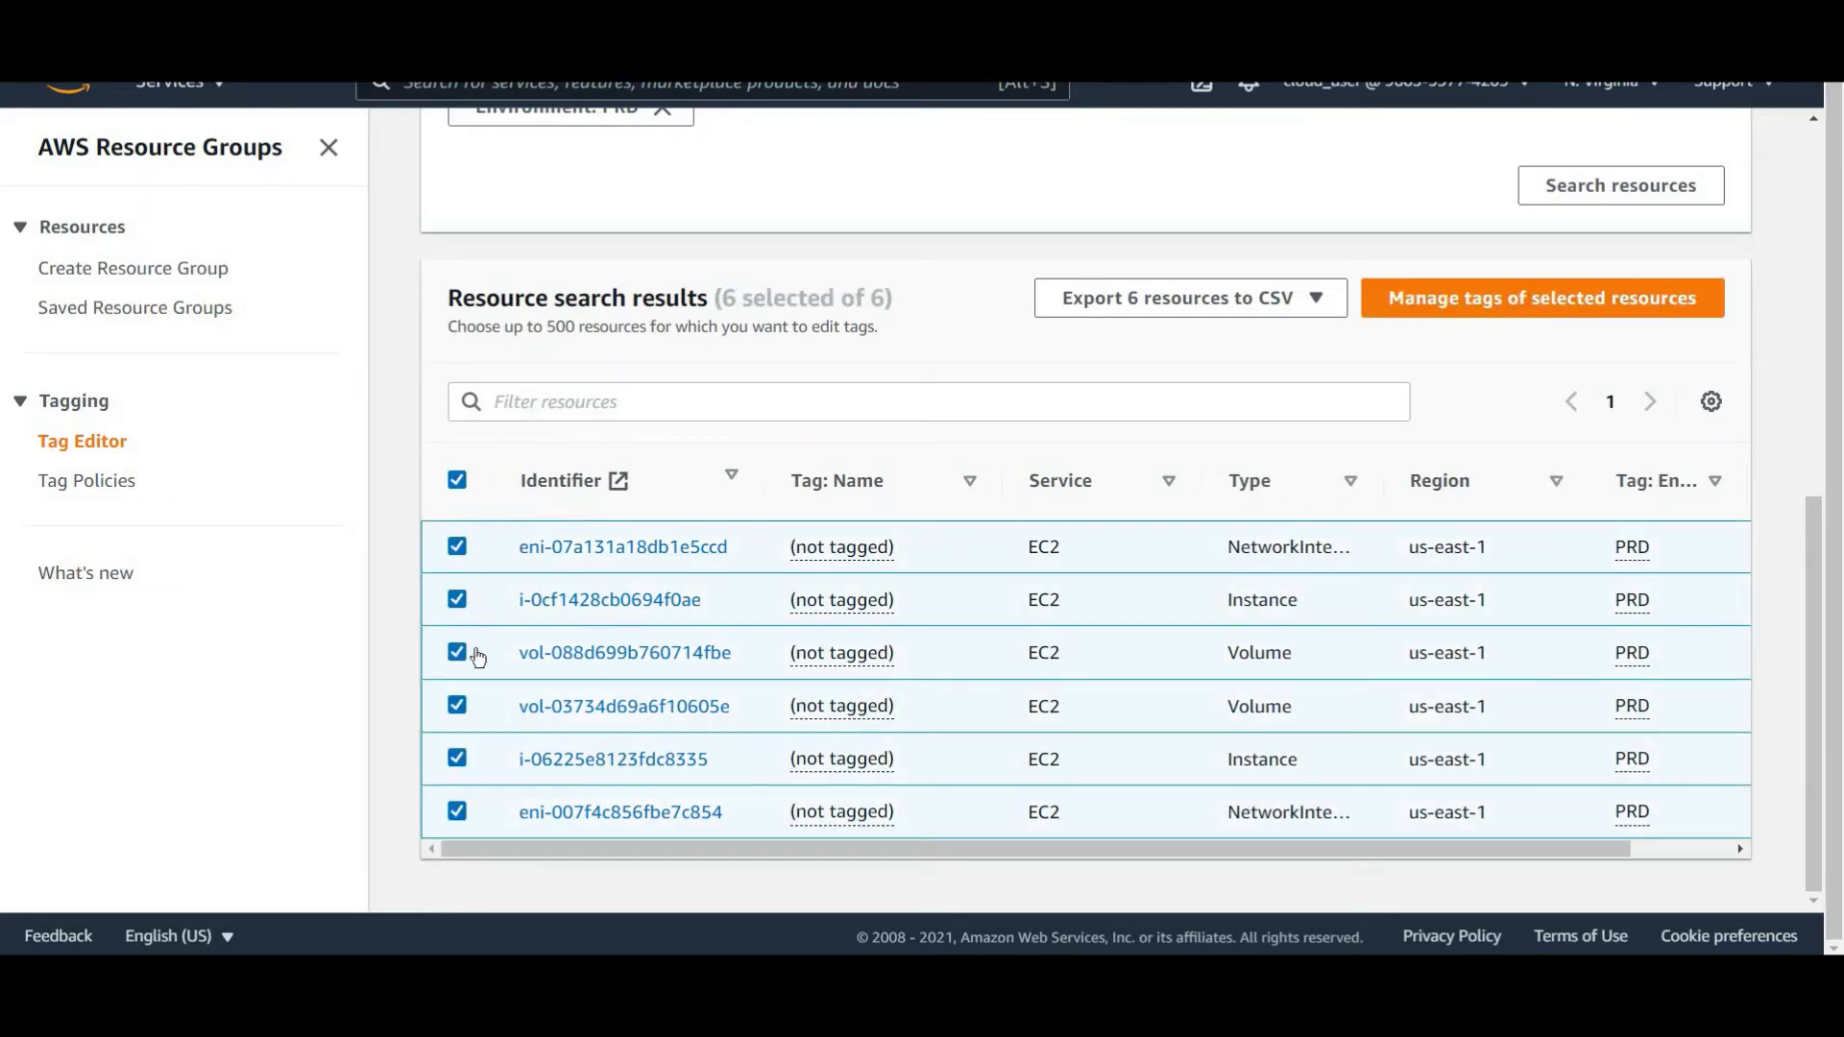
pyautogui.scroll(1, 1512, 441)
pyautogui.click(1512, 434)
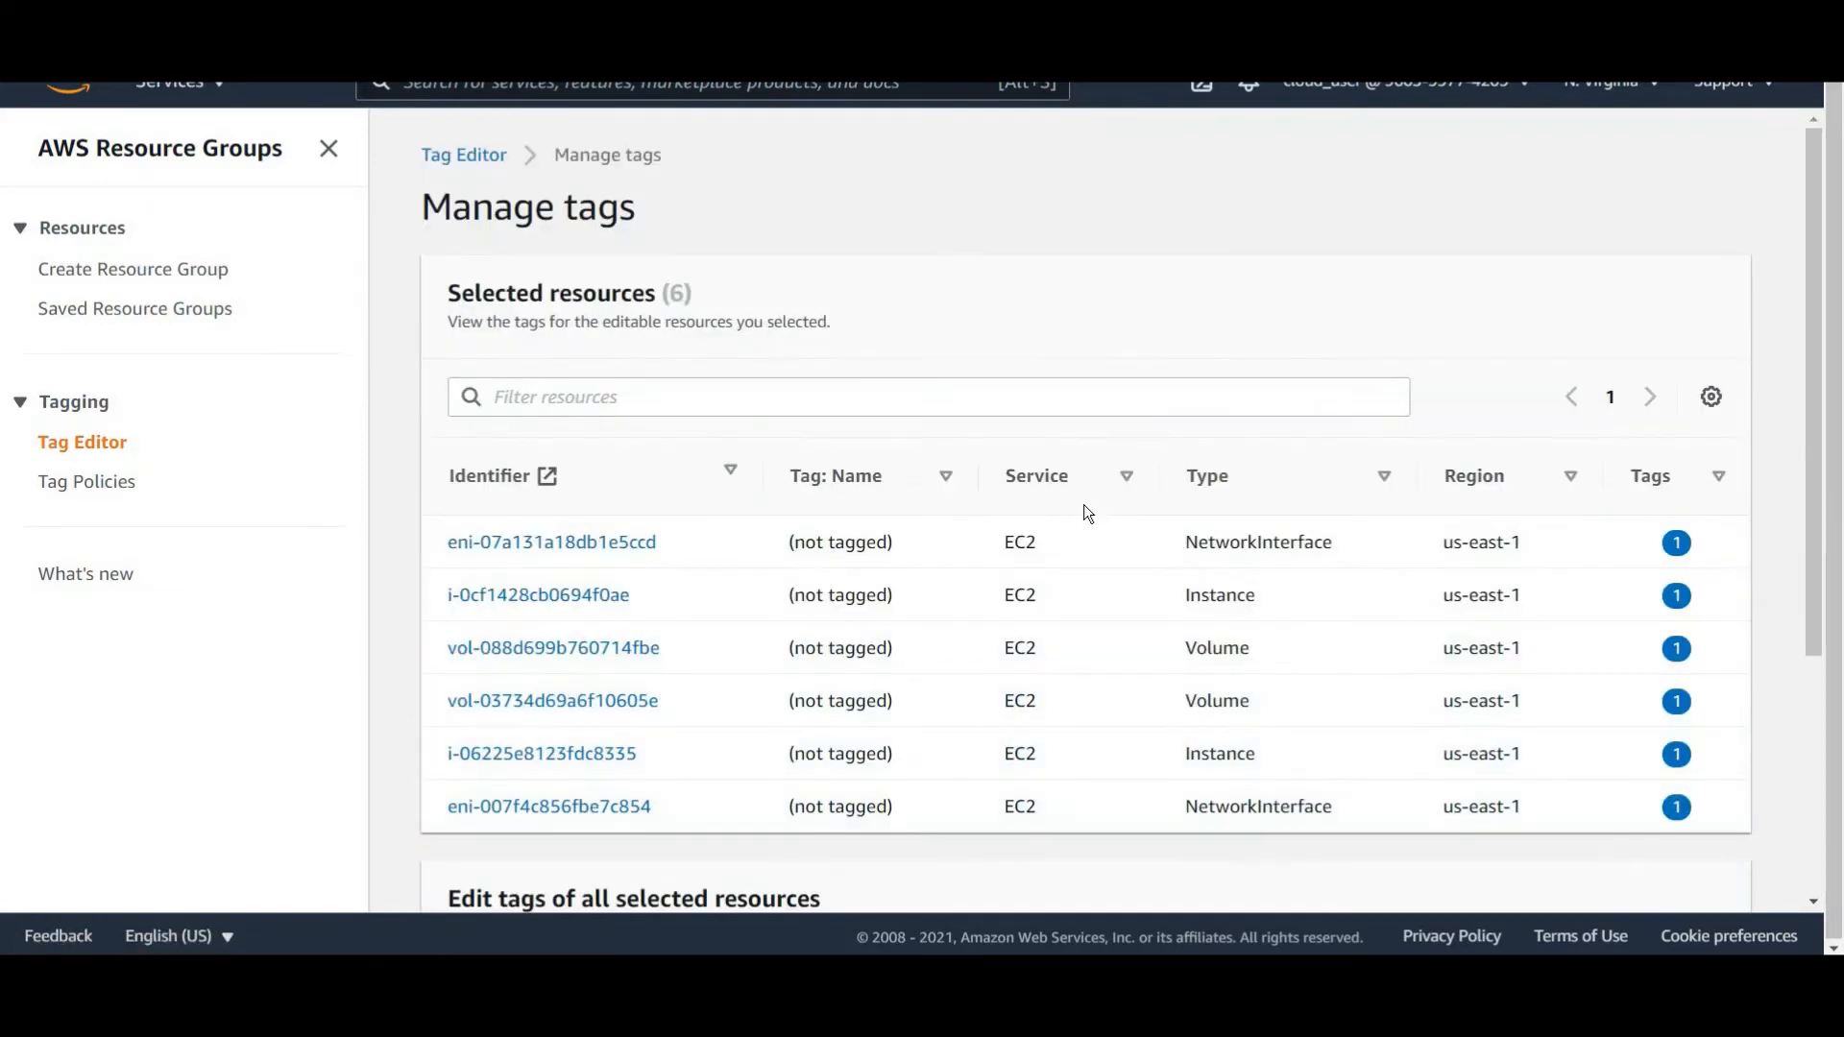
# Change the Environment tag value of all selected resources to PREPROD and apply the changes.
pyautogui.scroll(-3, 1083, 504)
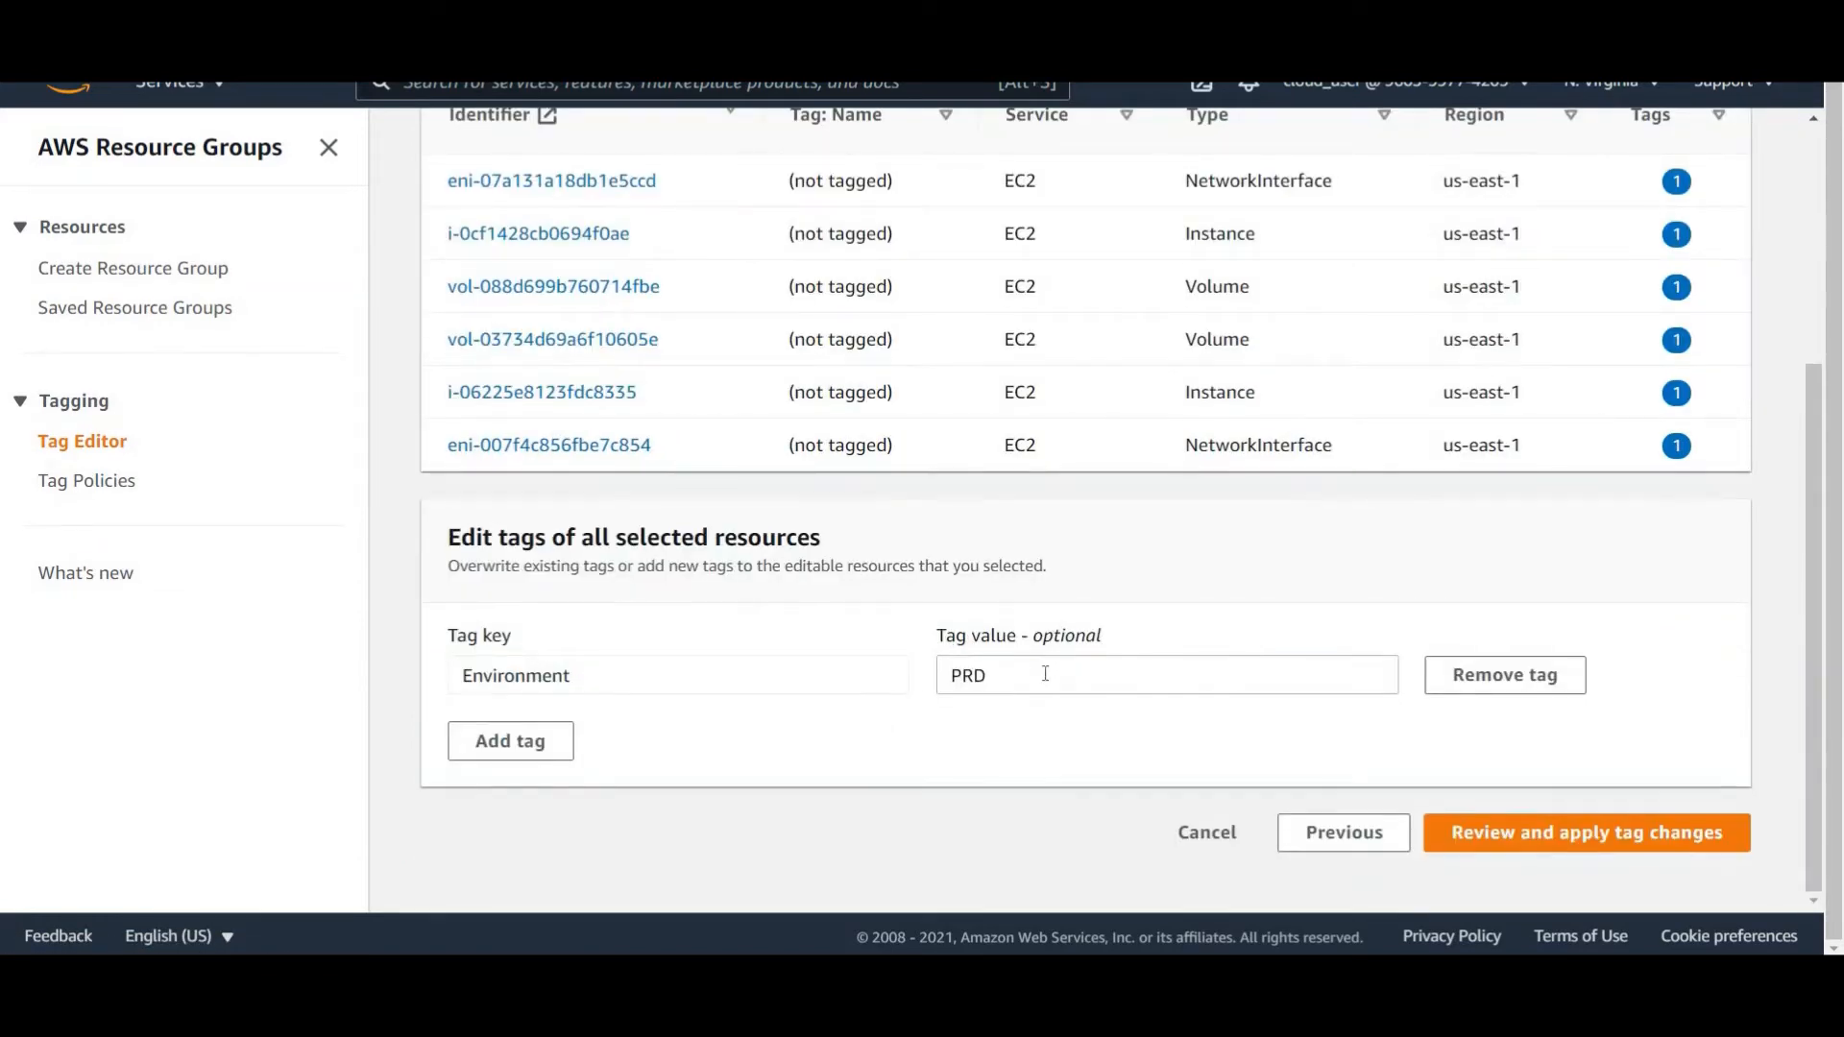
pyautogui.click(1045, 673)
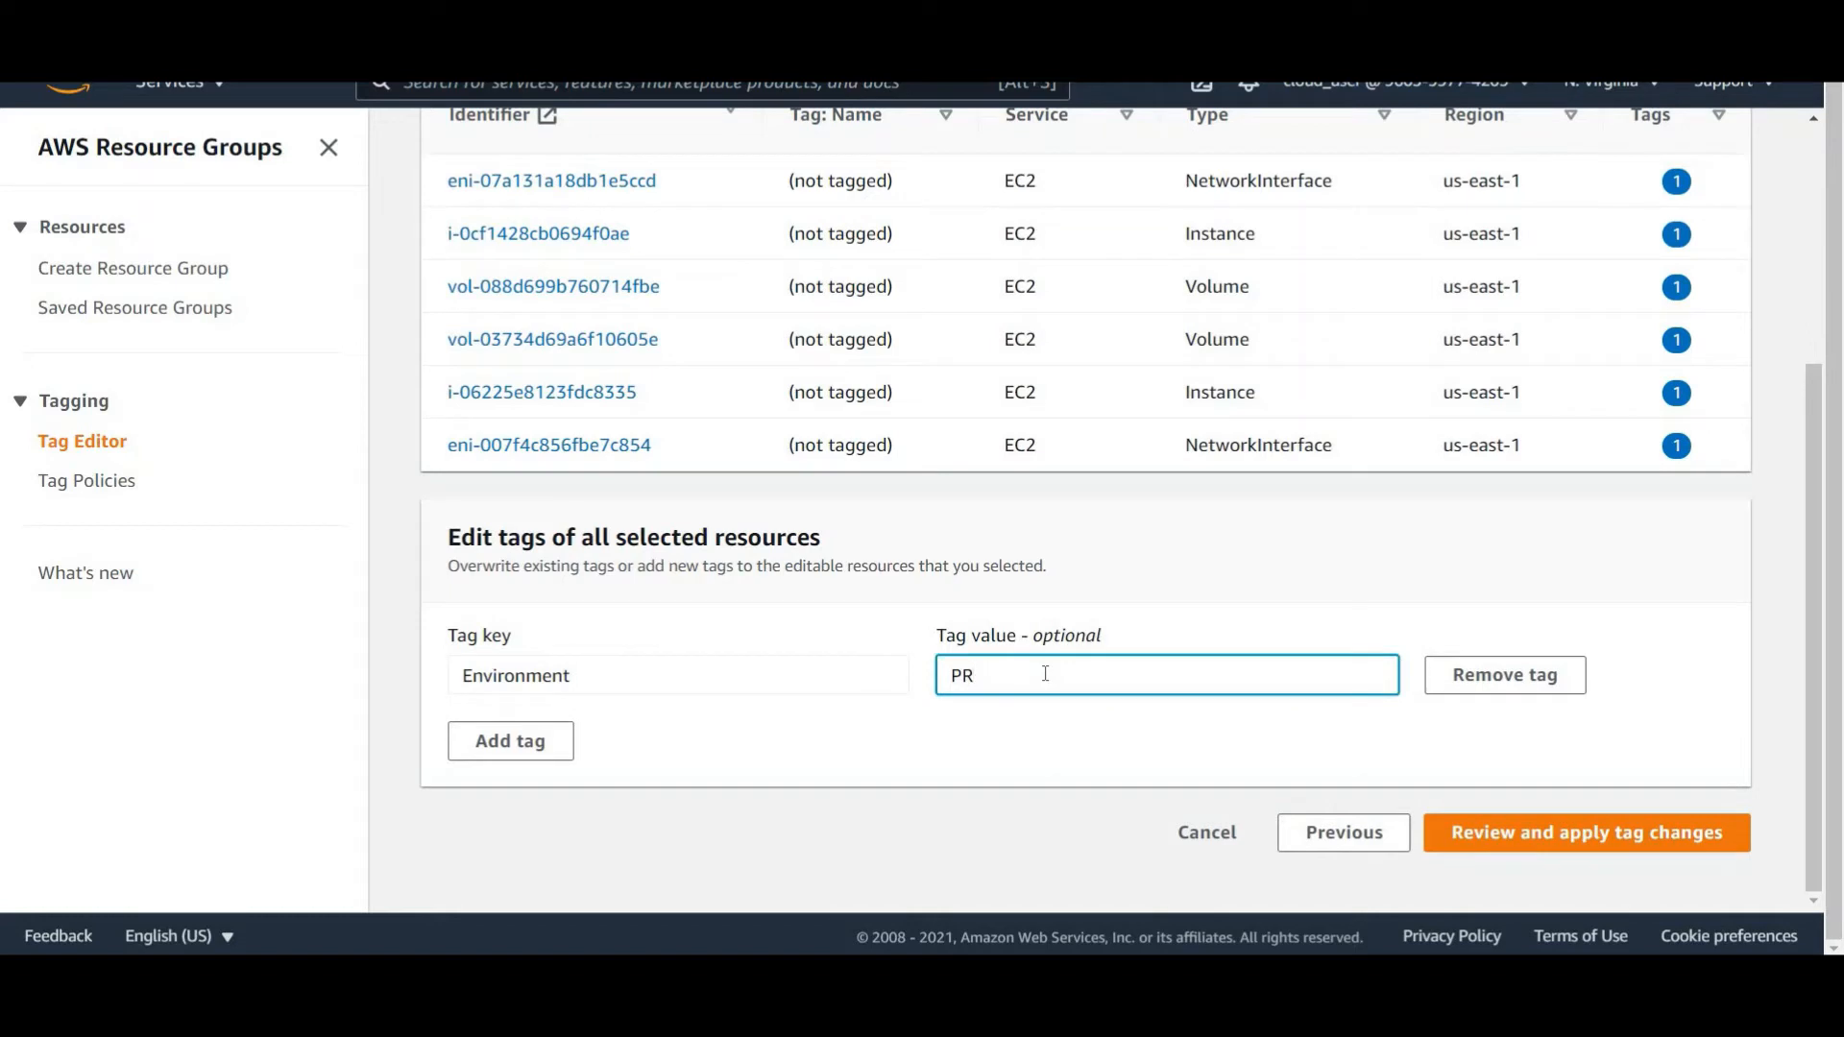
pyautogui.write('EPROD')
pyautogui.click(1586, 832)
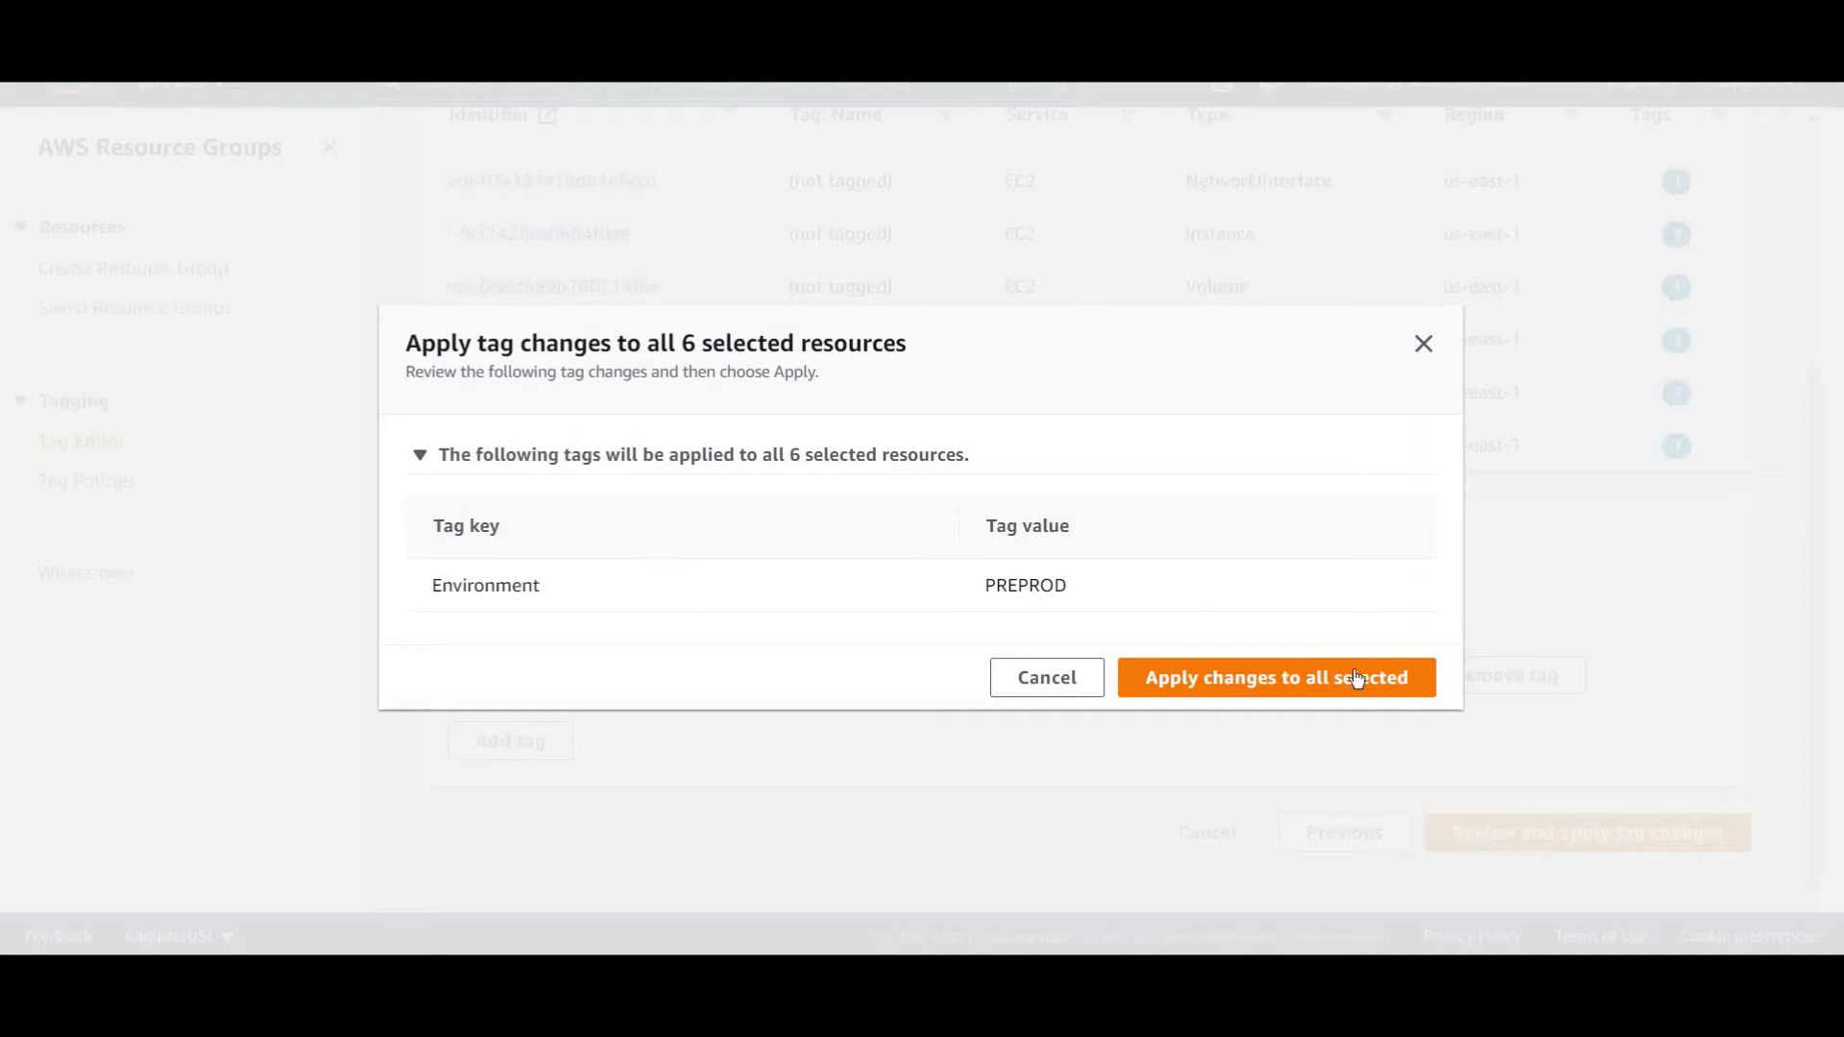
pyautogui.click(1285, 690)
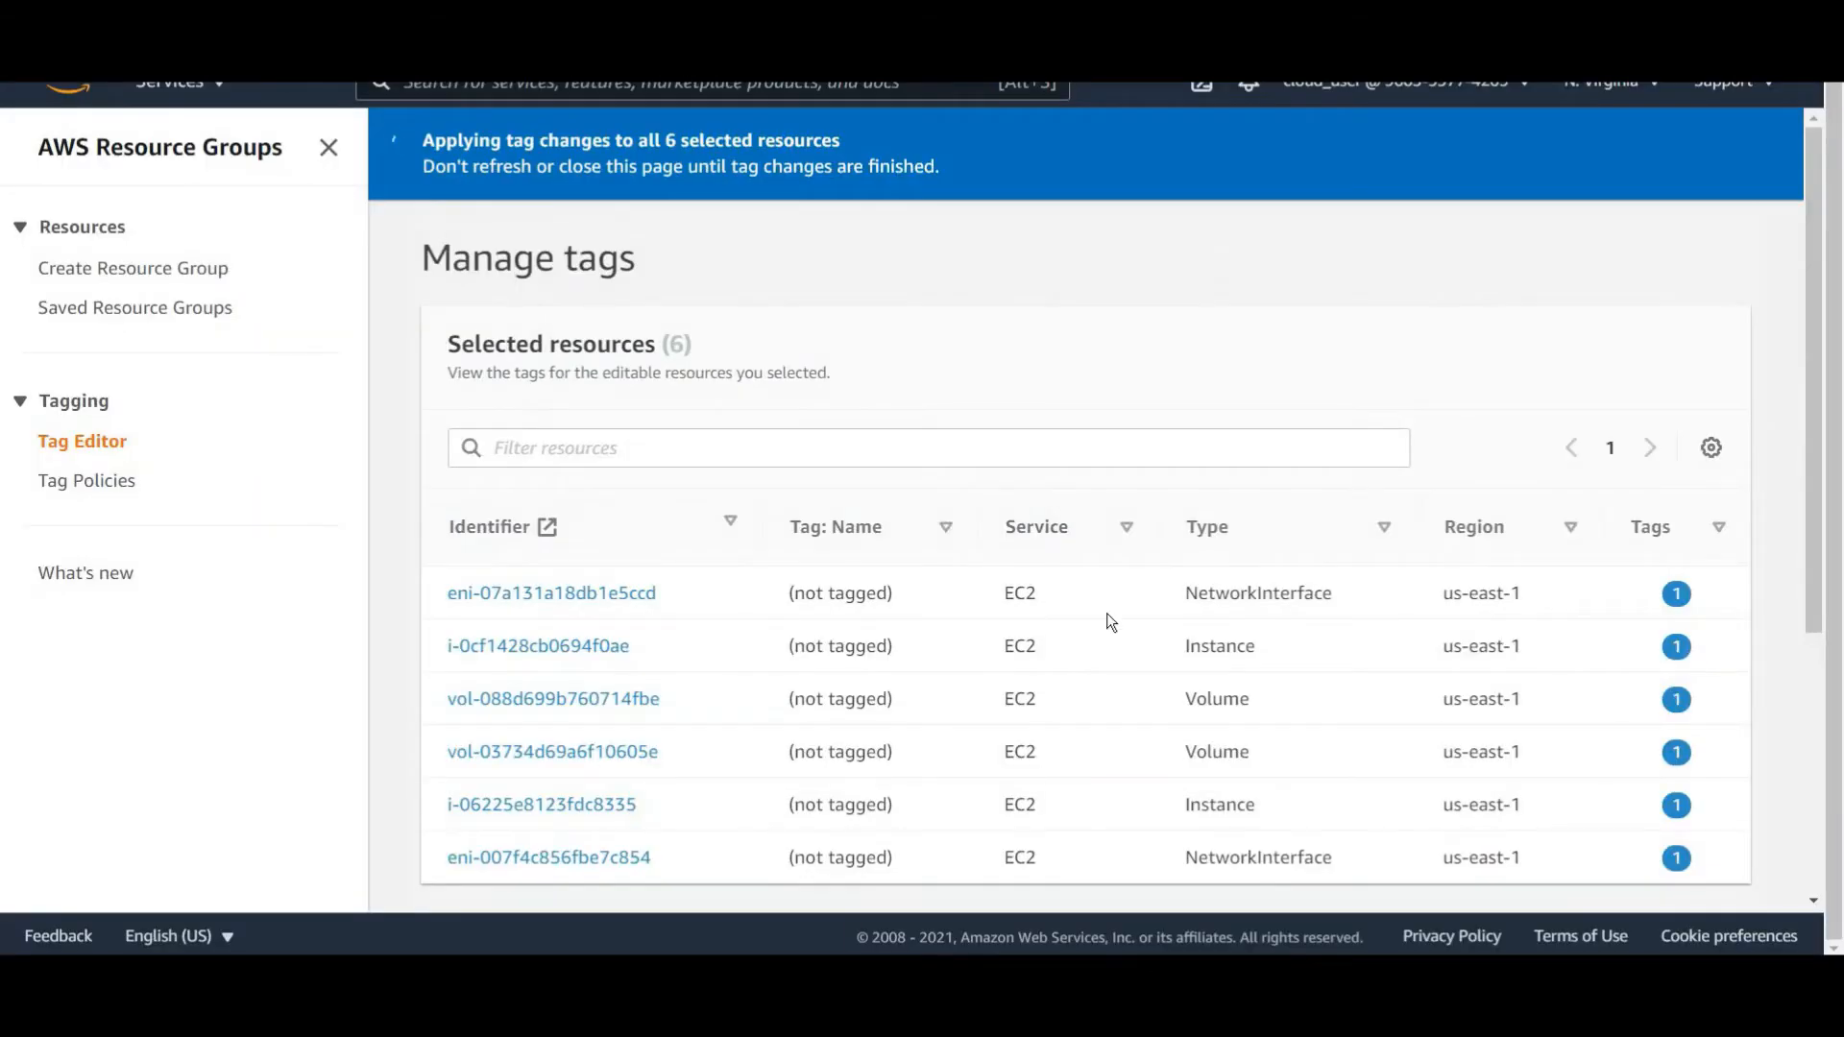
# Rerun the search for resources tagged Environment: PRD.
pyautogui.scroll(-5, 1110, 615)
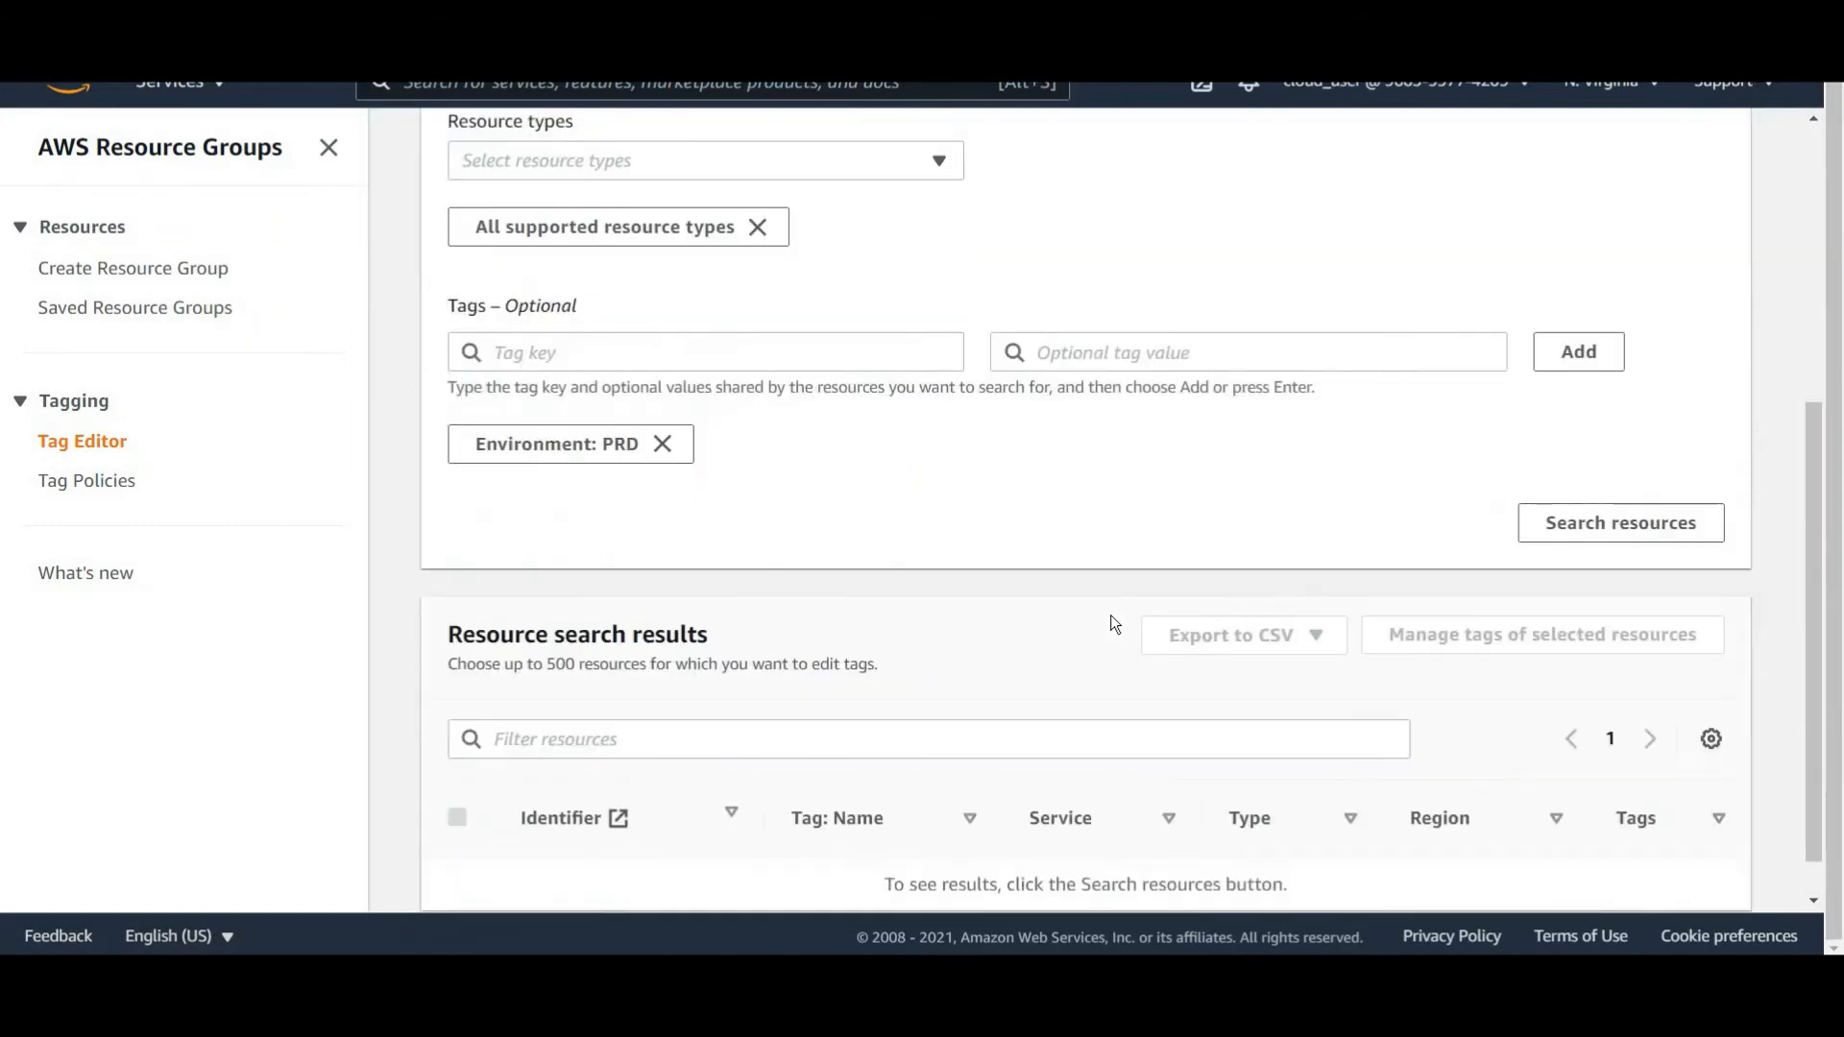
pyautogui.scroll(3, 748, 554)
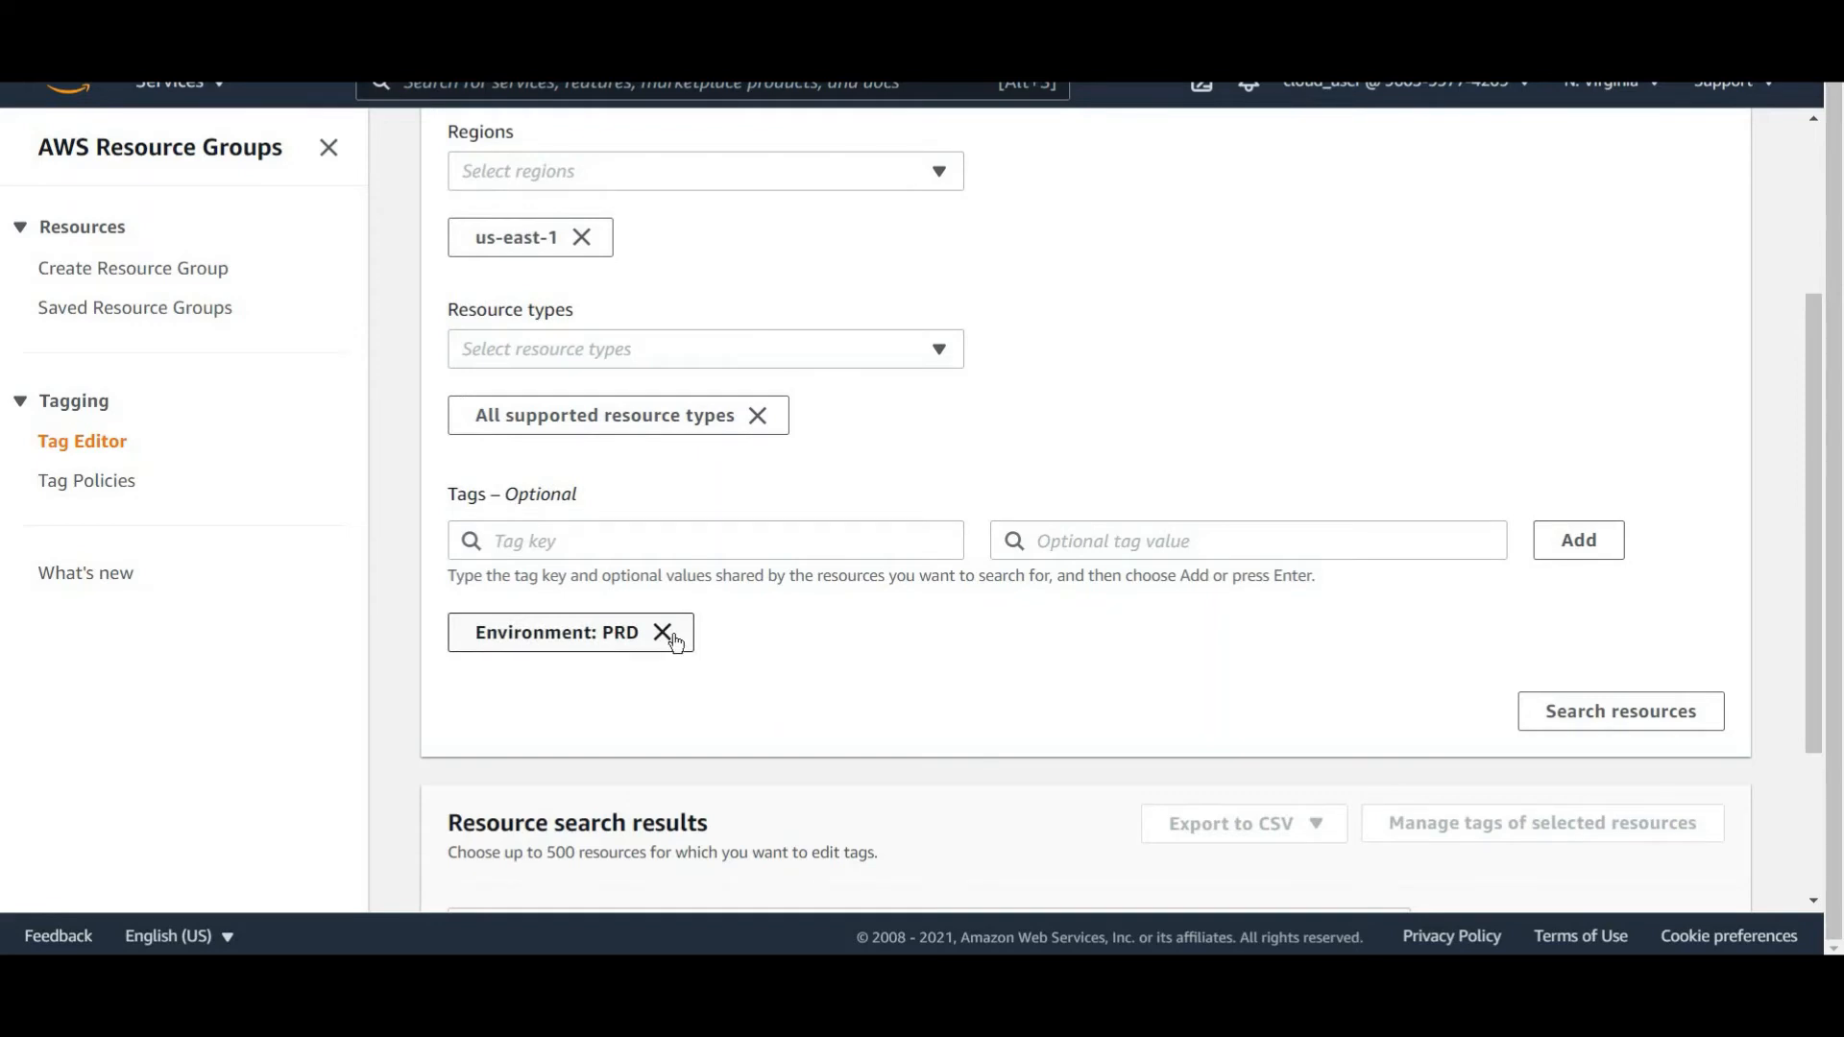
pyautogui.scroll(-3, 1594, 490)
pyautogui.click(1592, 485)
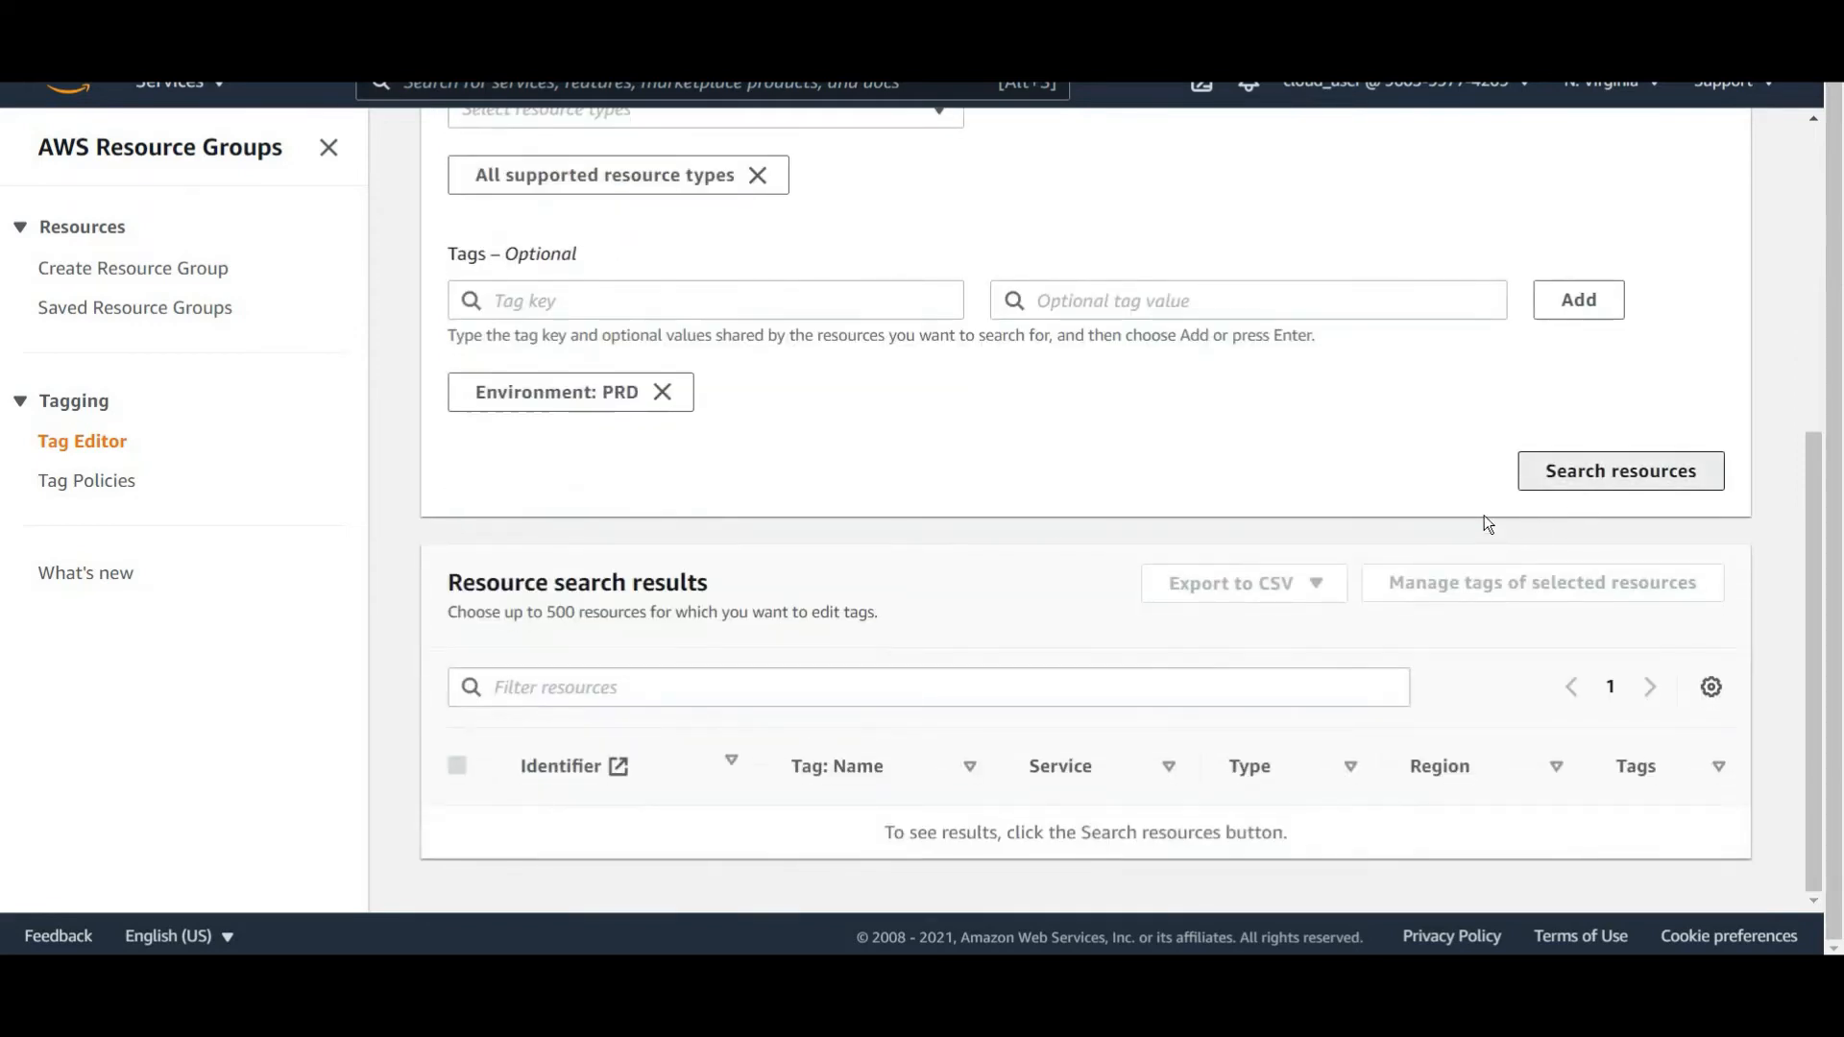
# Replace the Environment: PRD search filter with the key Environment and value PREPROD.
pyautogui.click(670, 395)
pyautogui.scroll(1, 664, 526)
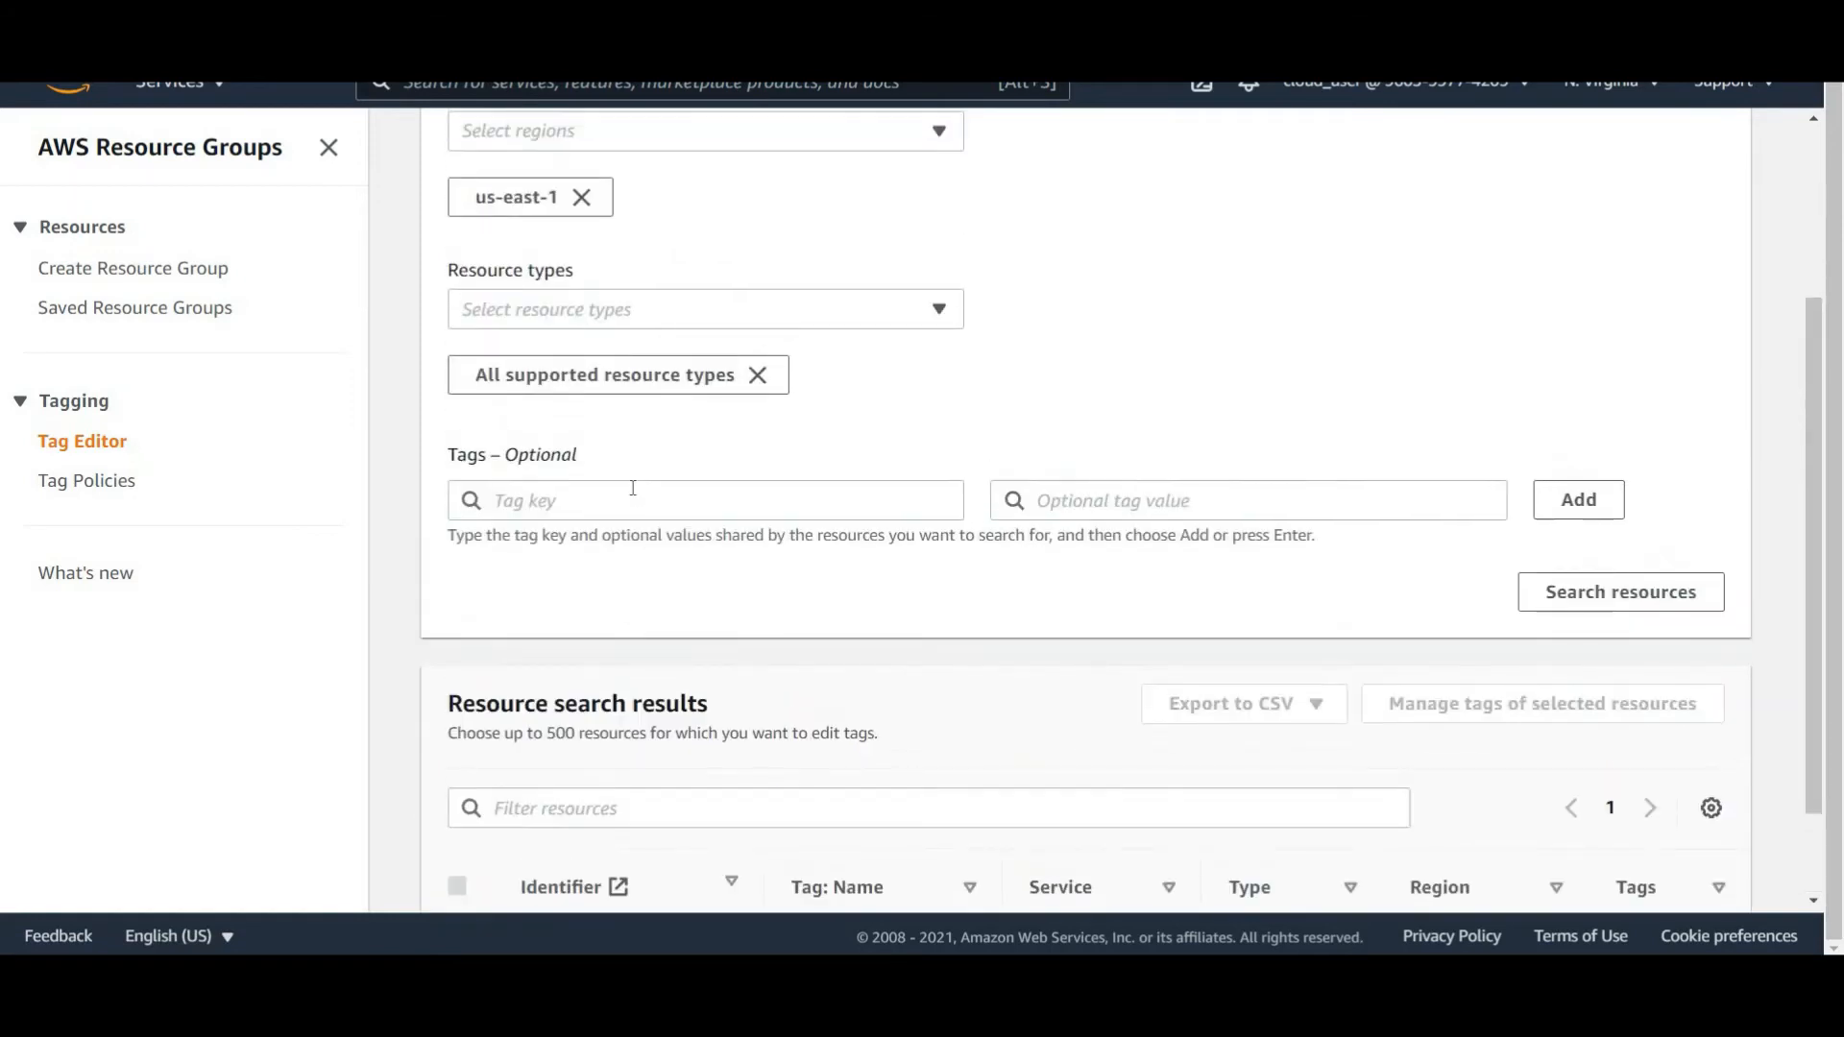
pyautogui.click(633, 488)
pyautogui.write('Envir')
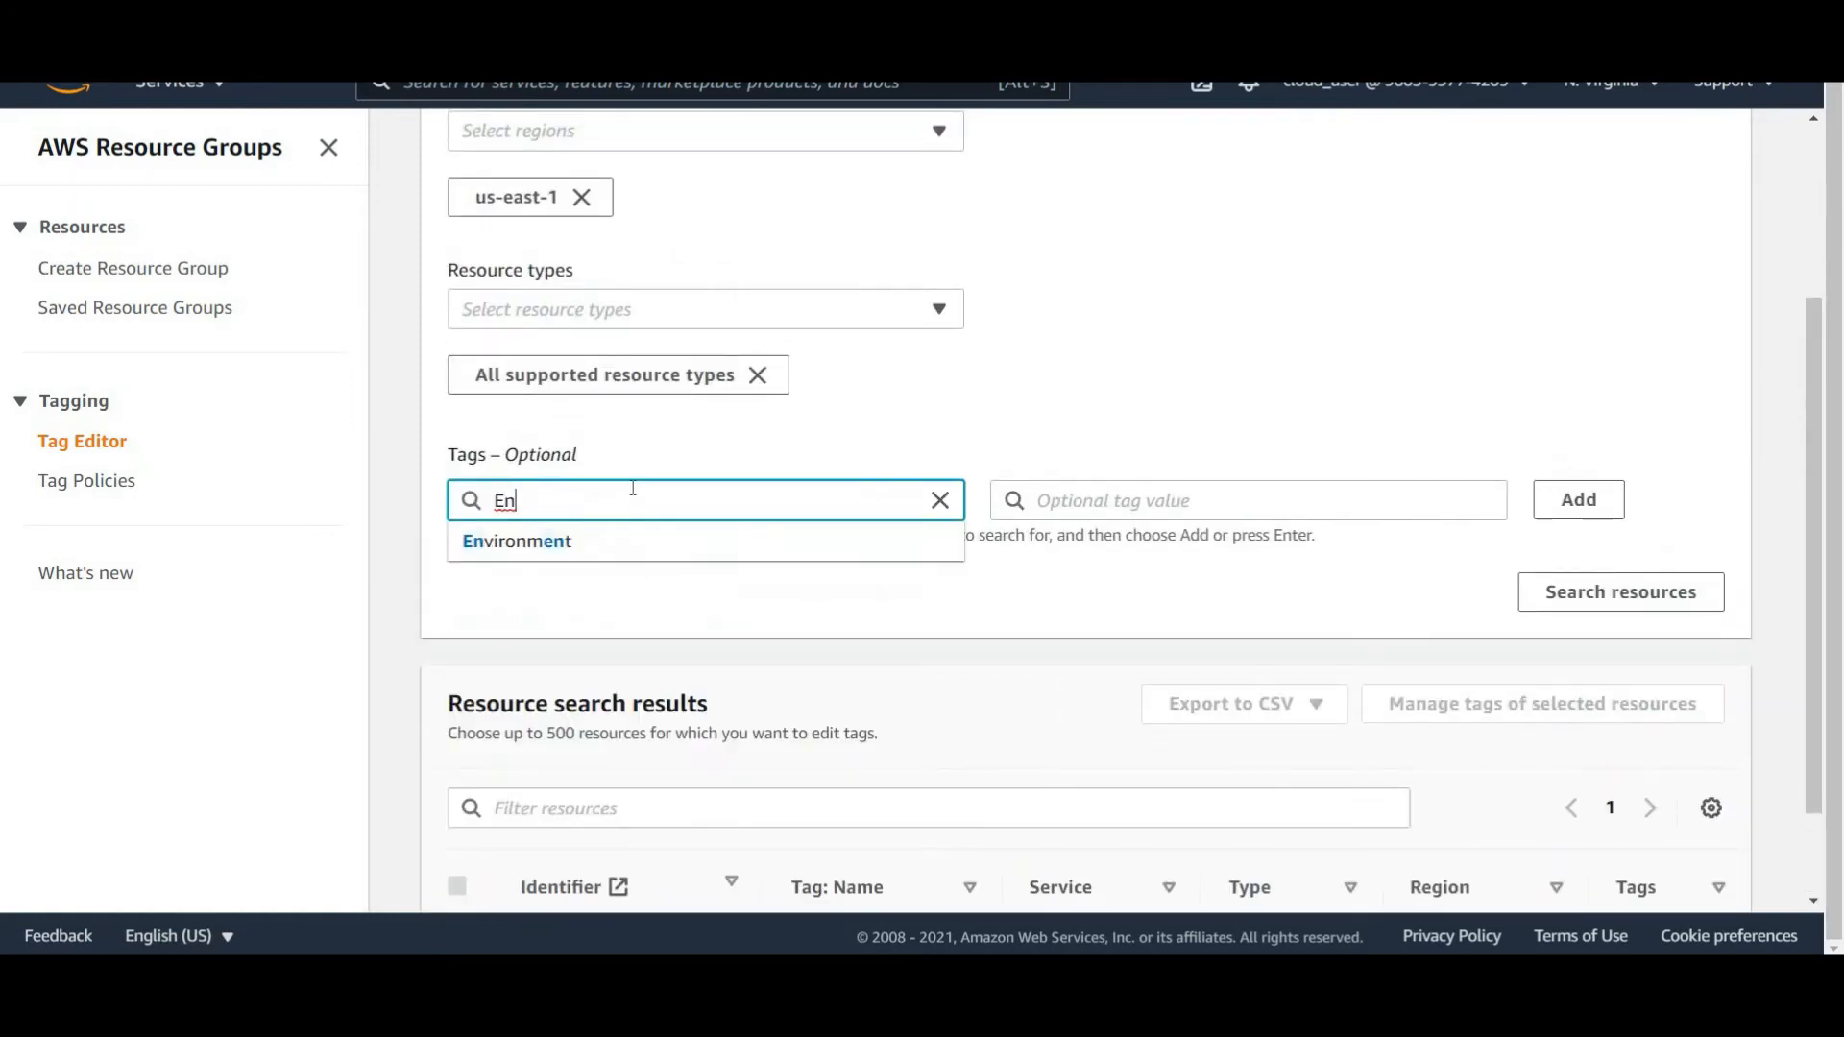
pyautogui.click(584, 542)
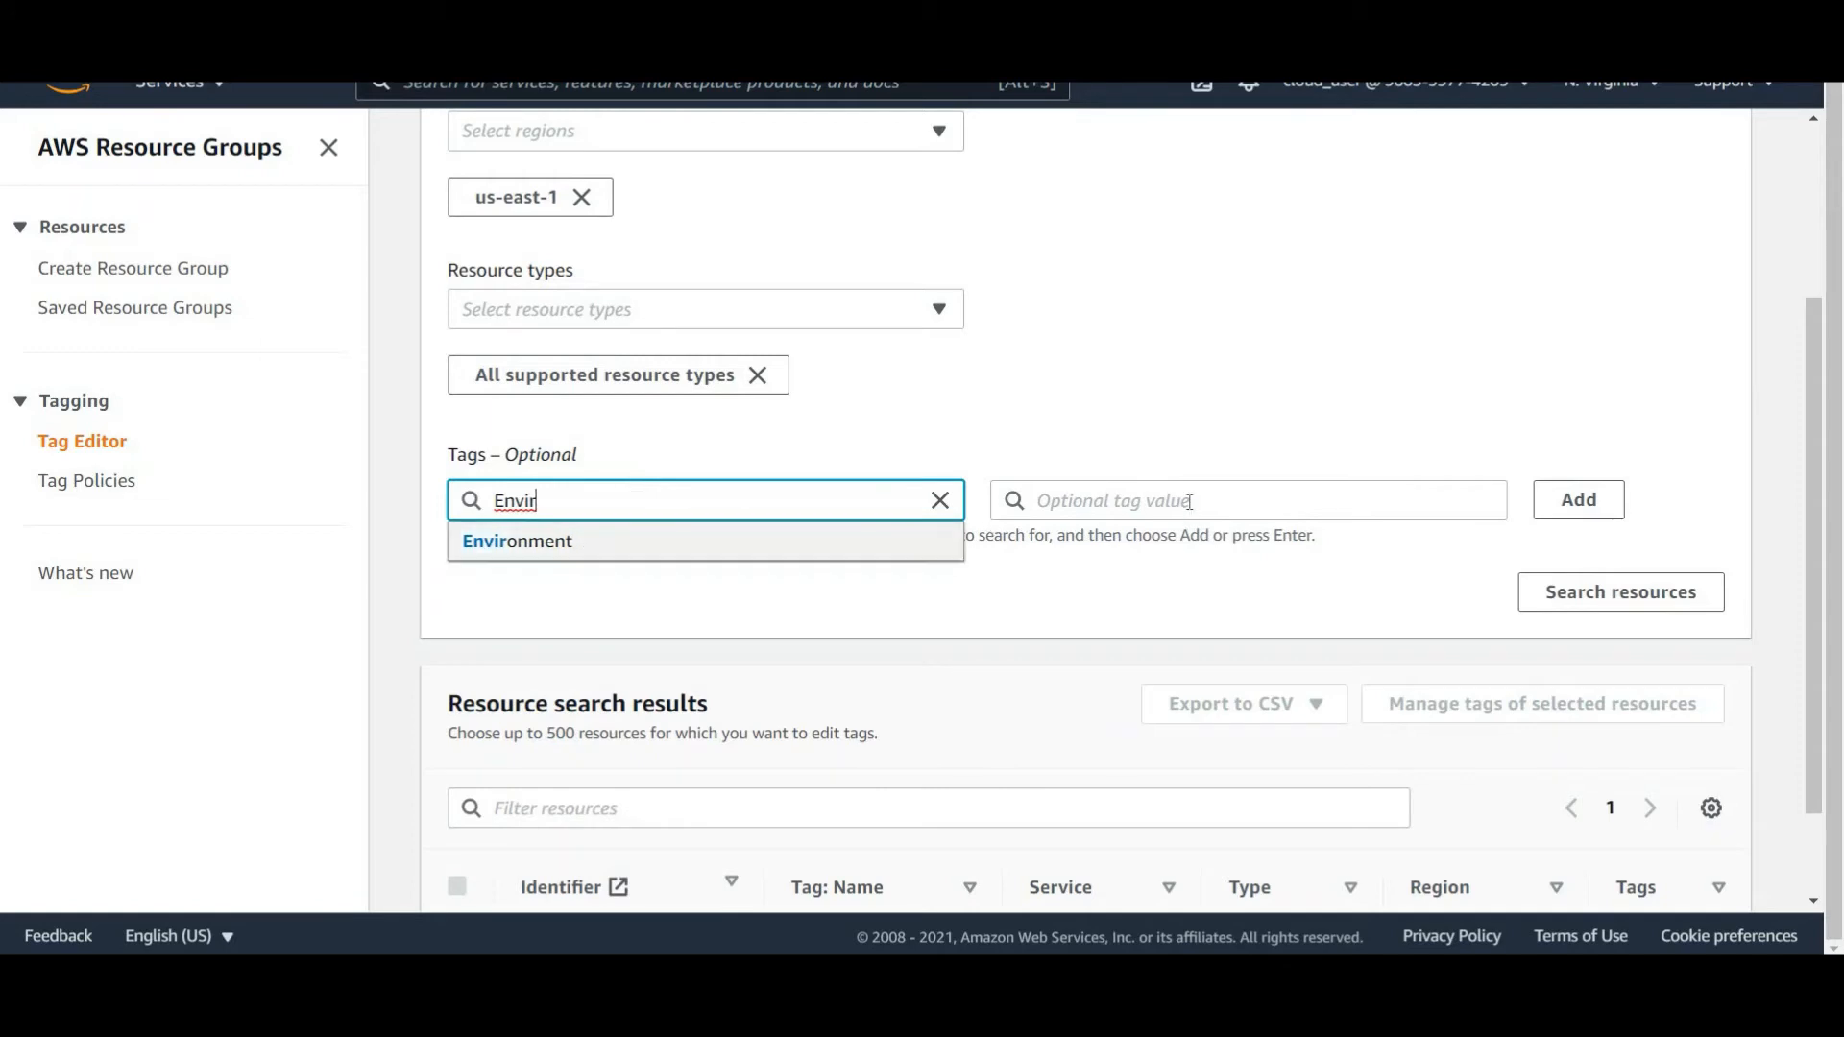
pyautogui.click(1189, 507)
pyautogui.click(1095, 657)
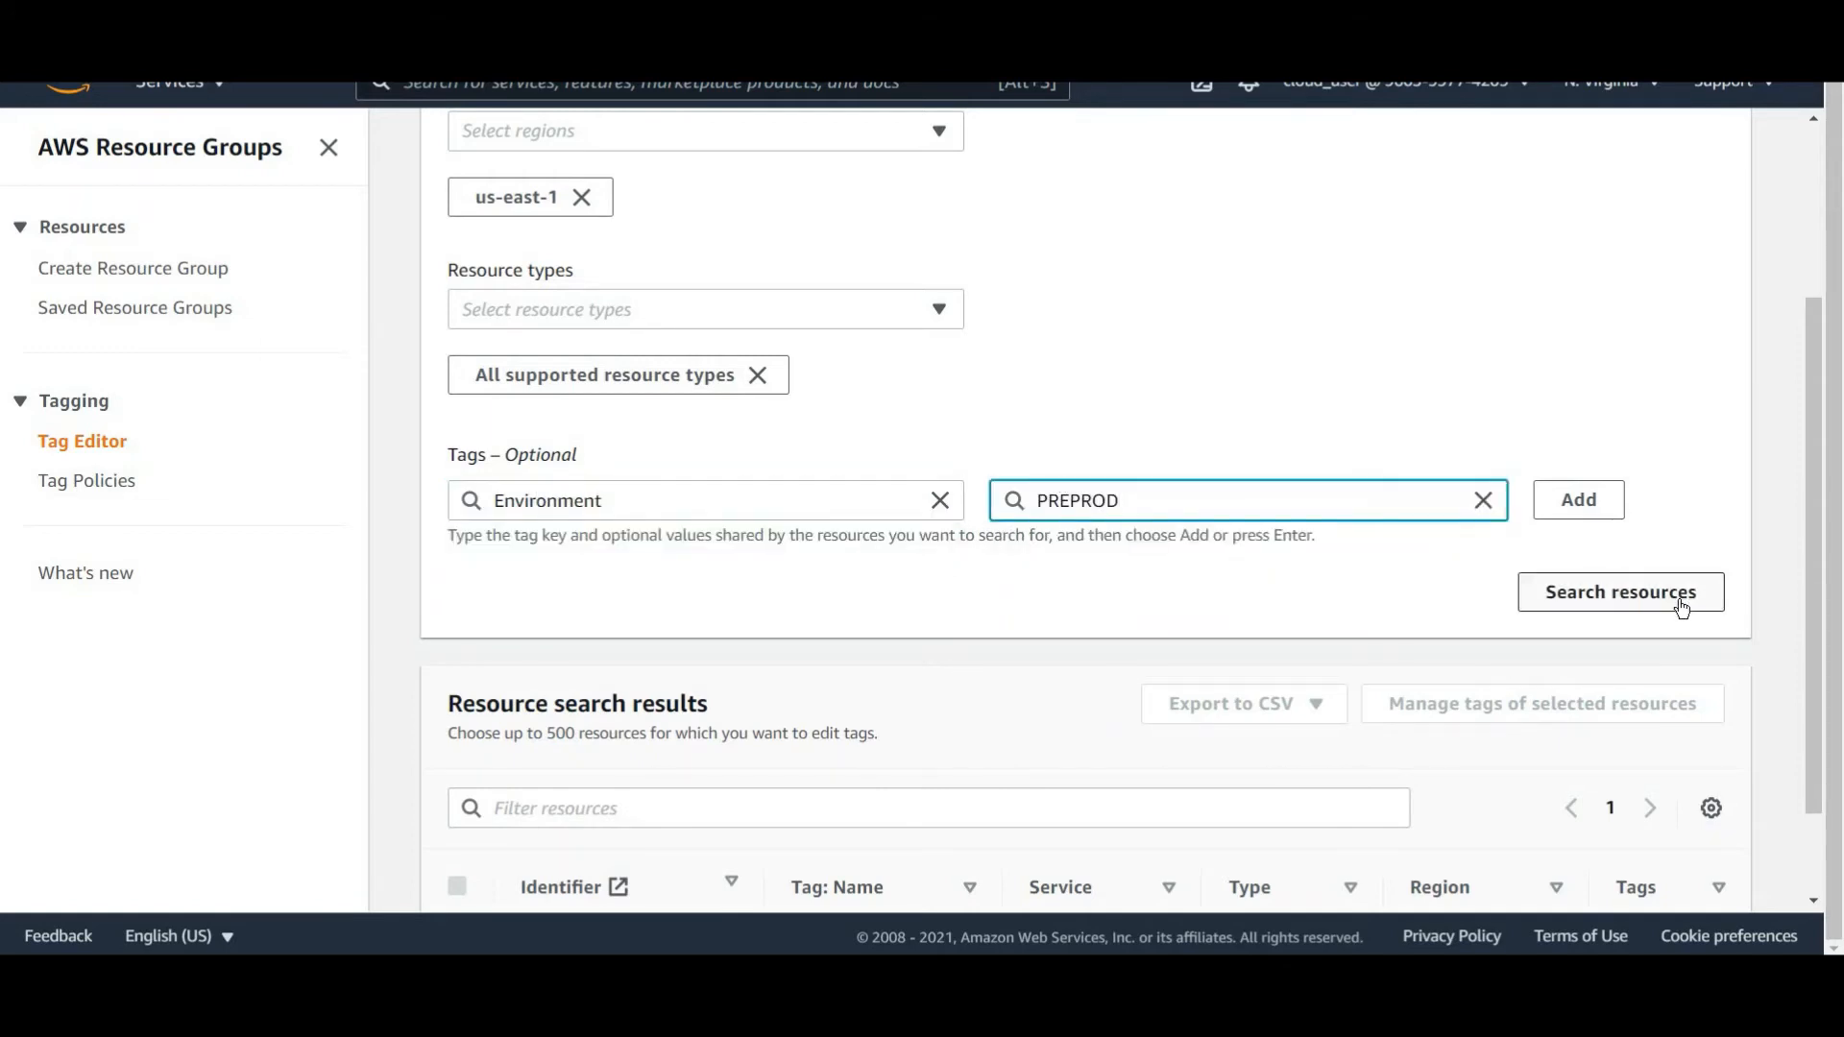
# Search for resources tagged Environment: PREPROD and review the results.
pyautogui.press('Return')
pyautogui.scroll(-2, 922, 739)
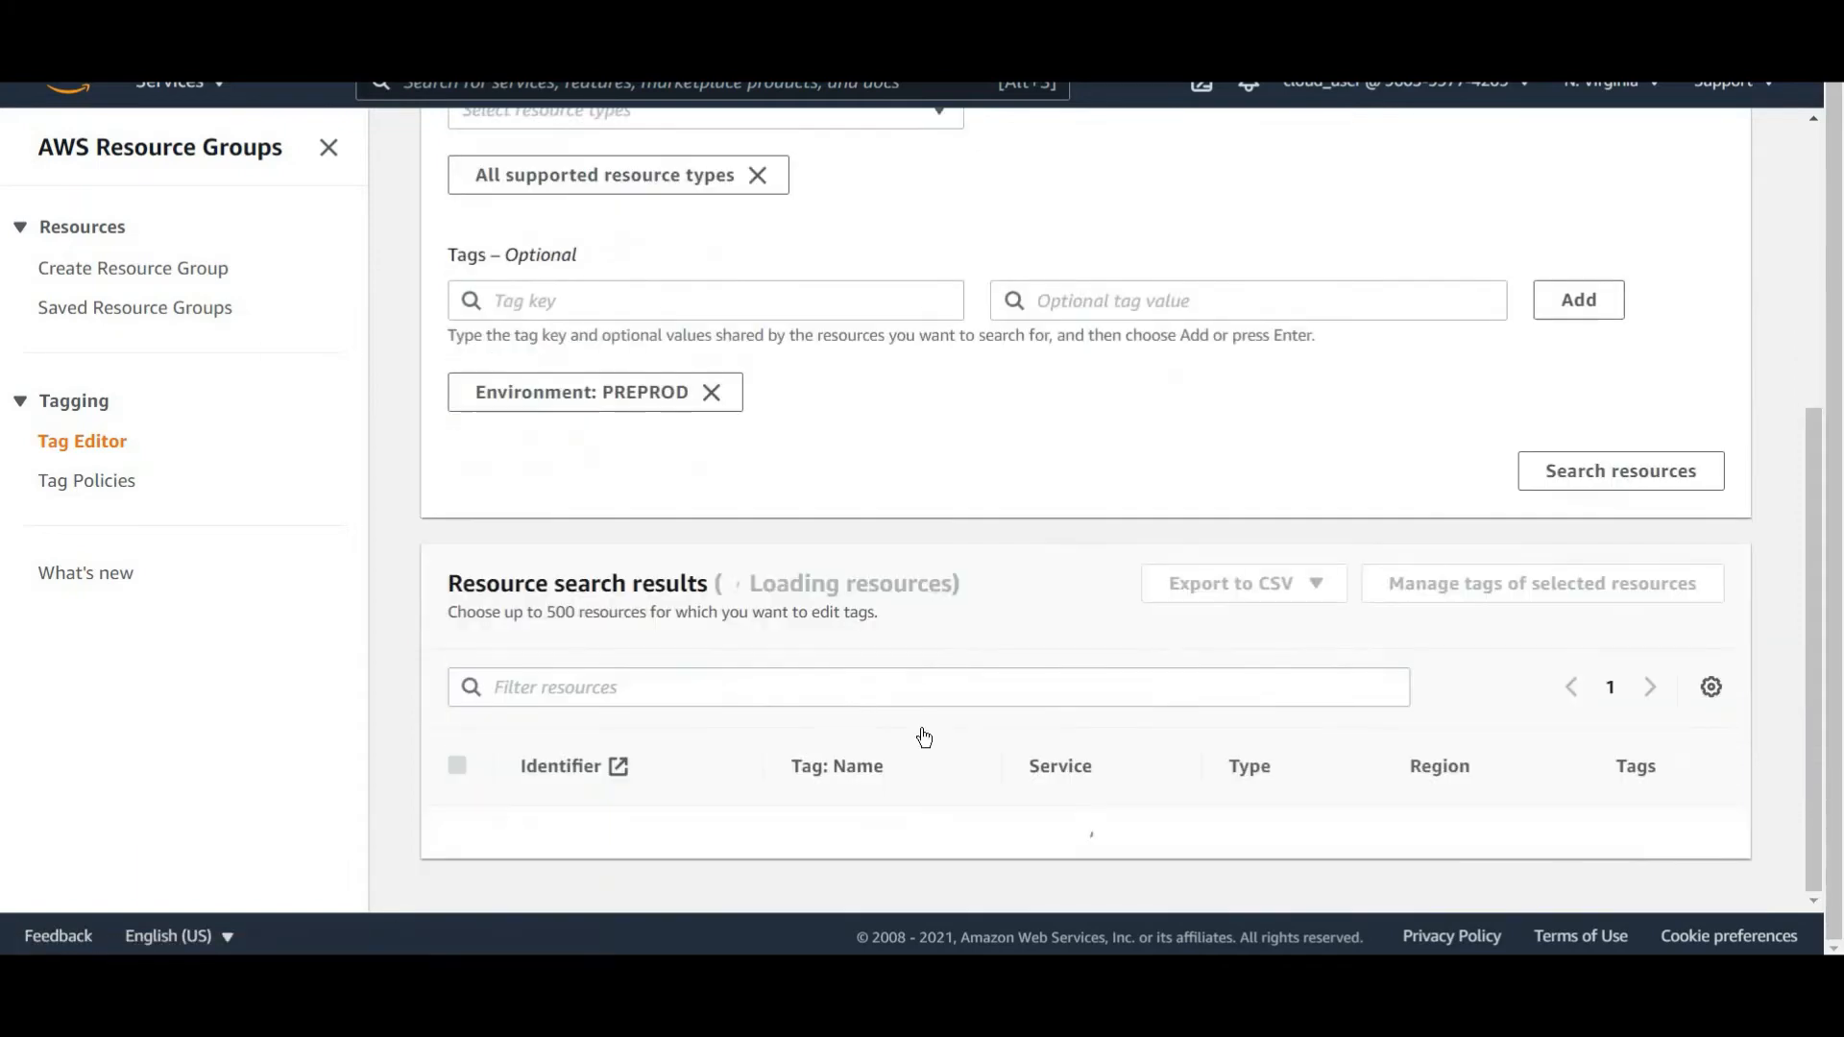
pyautogui.scroll(-3, 1136, 782)
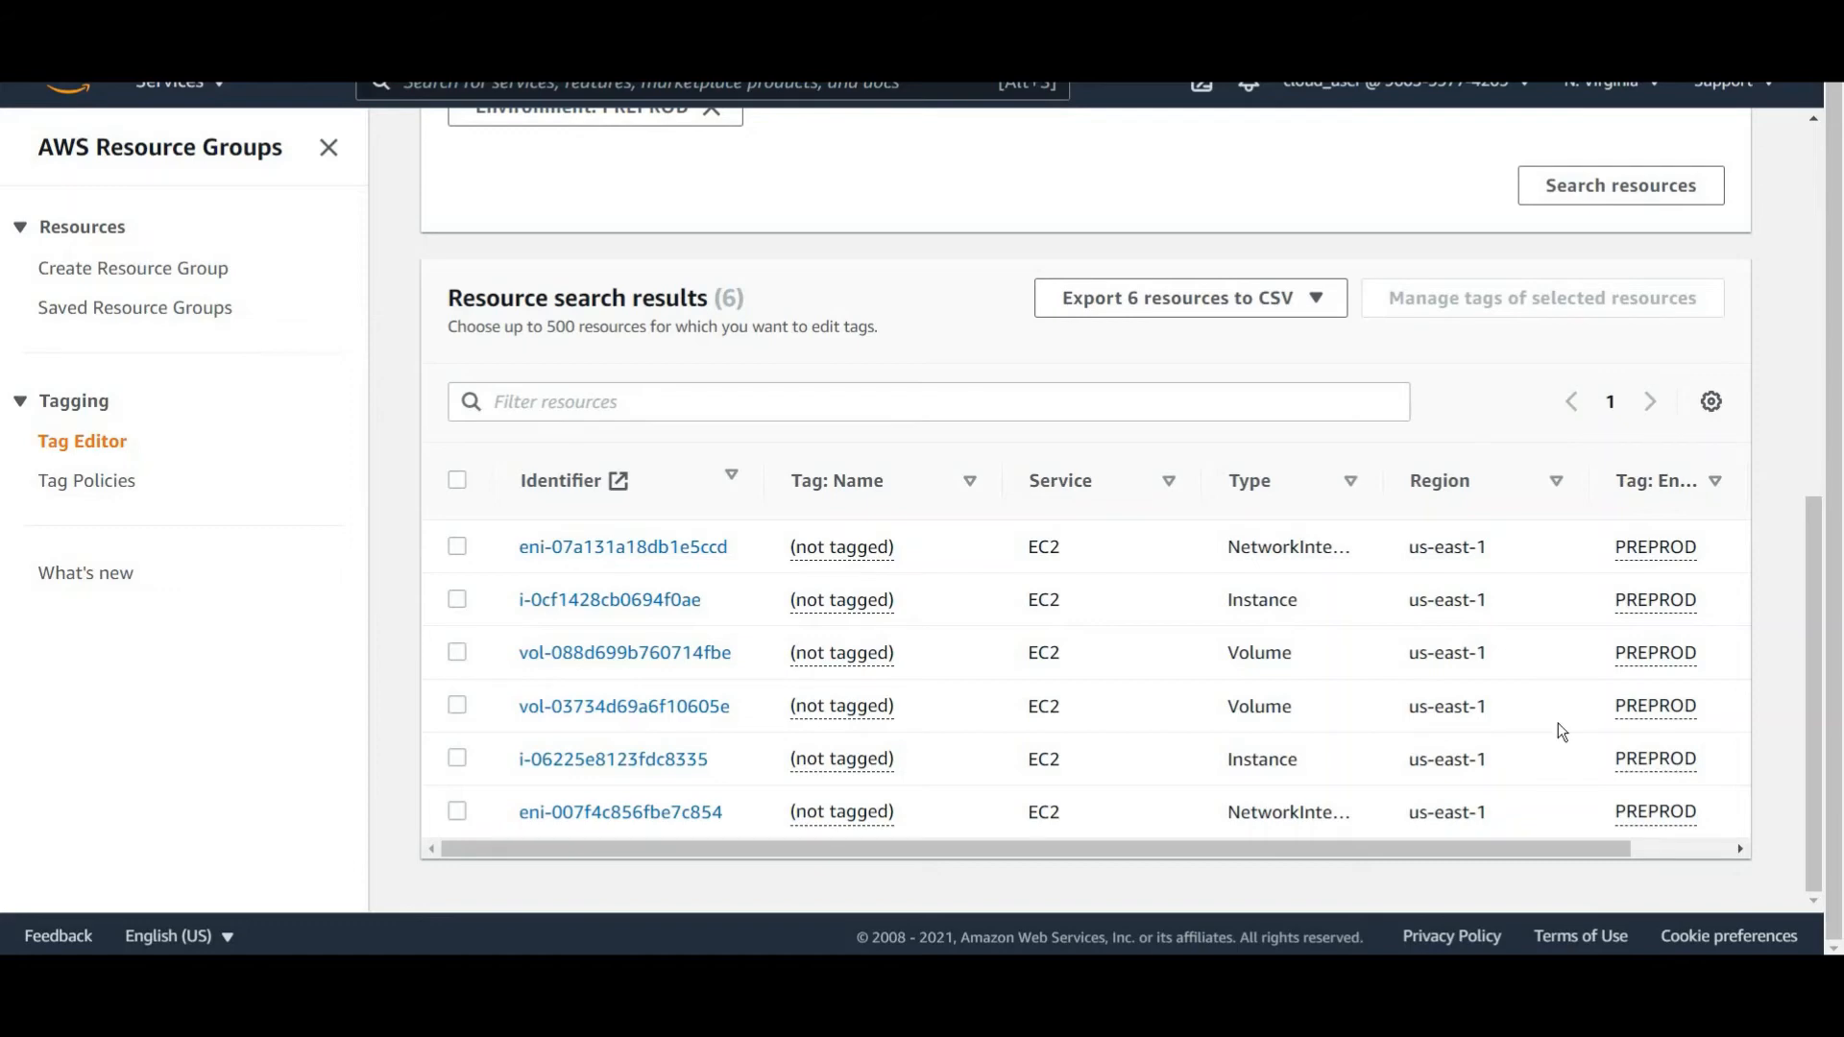
# Open Systems Manager Automation and start a new automation execution.
pyautogui.scroll(5, 74, 481)
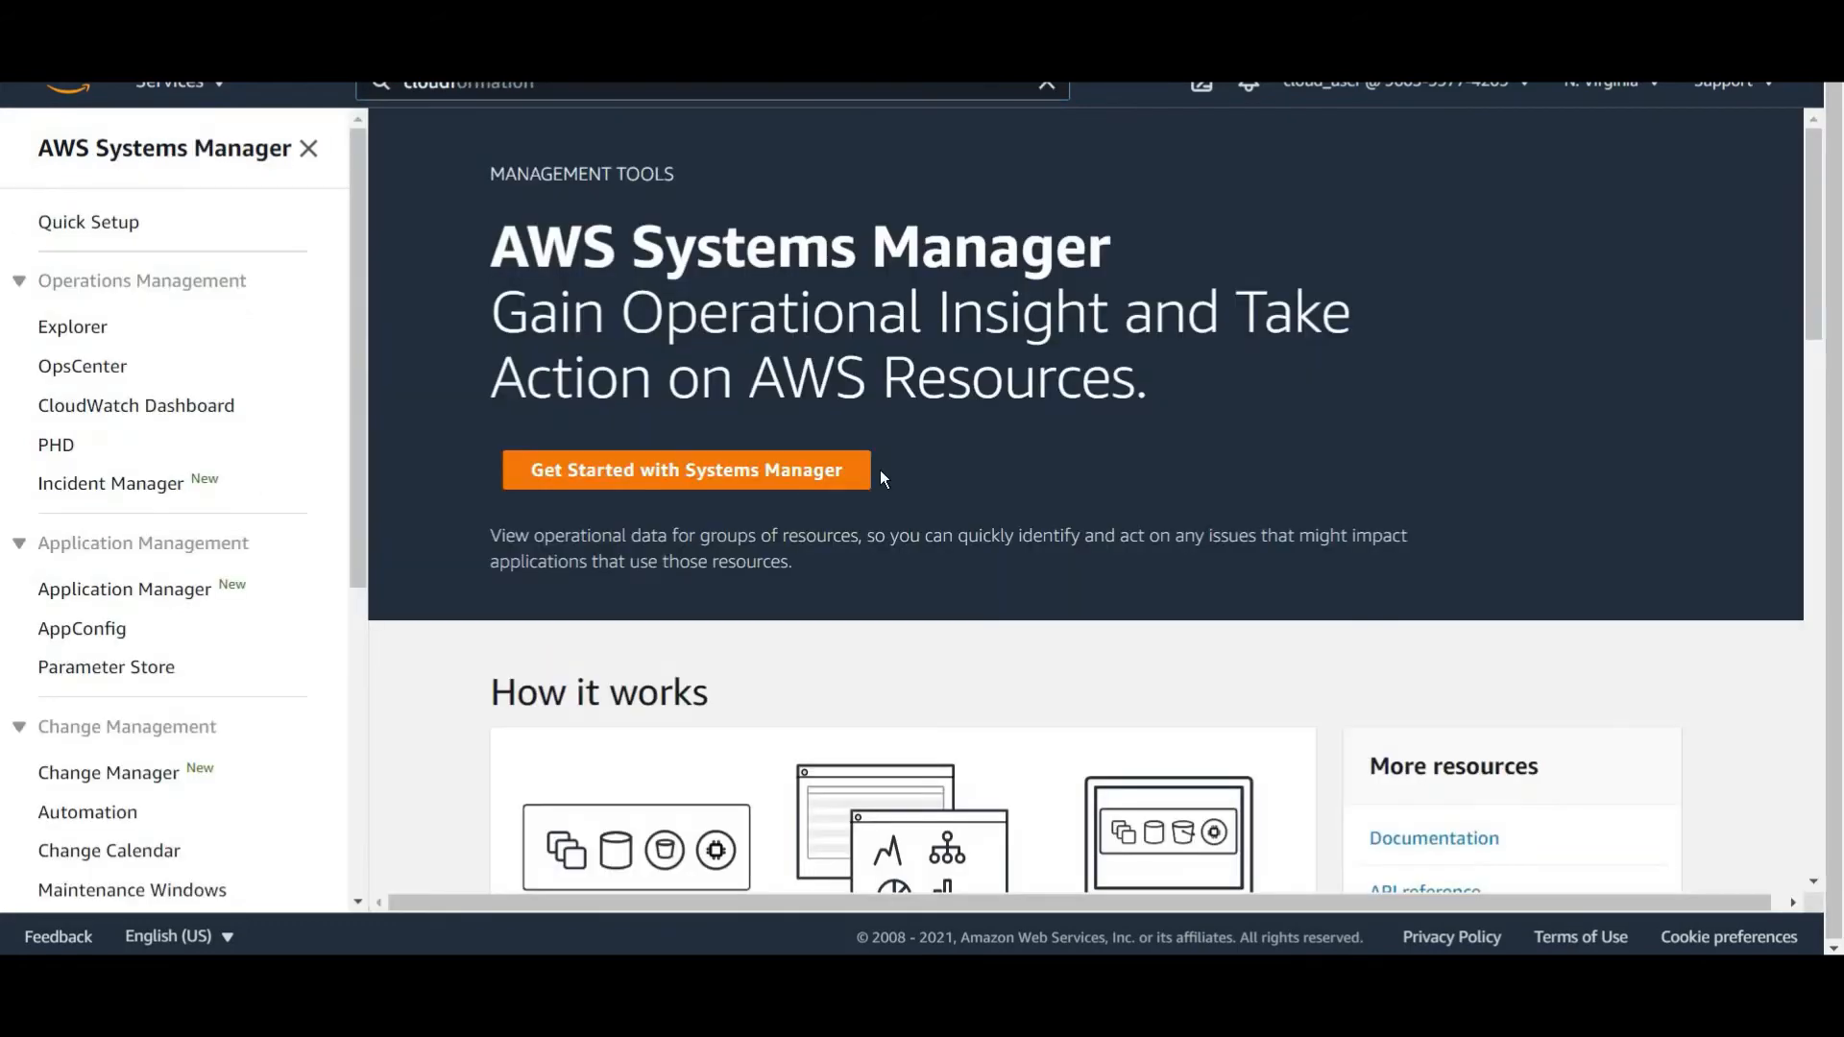
pyautogui.scroll(-2, 268, 625)
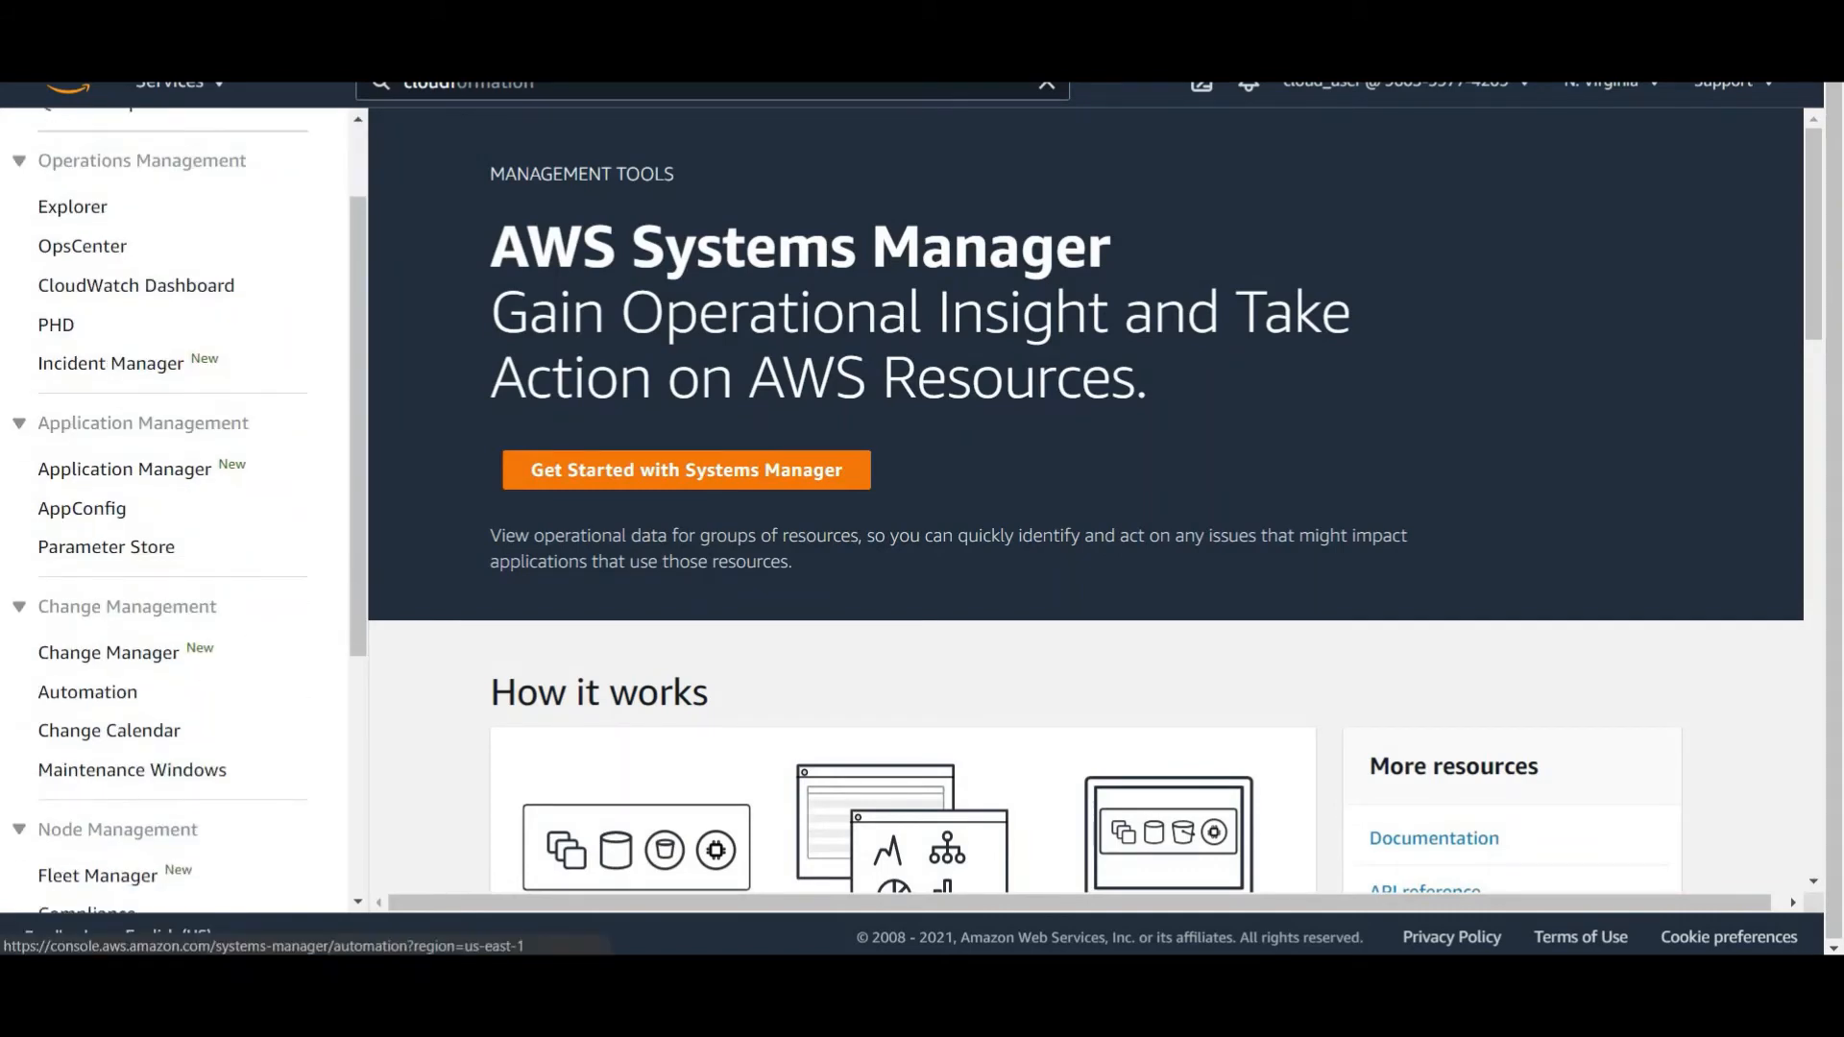
pyautogui.click(87, 691)
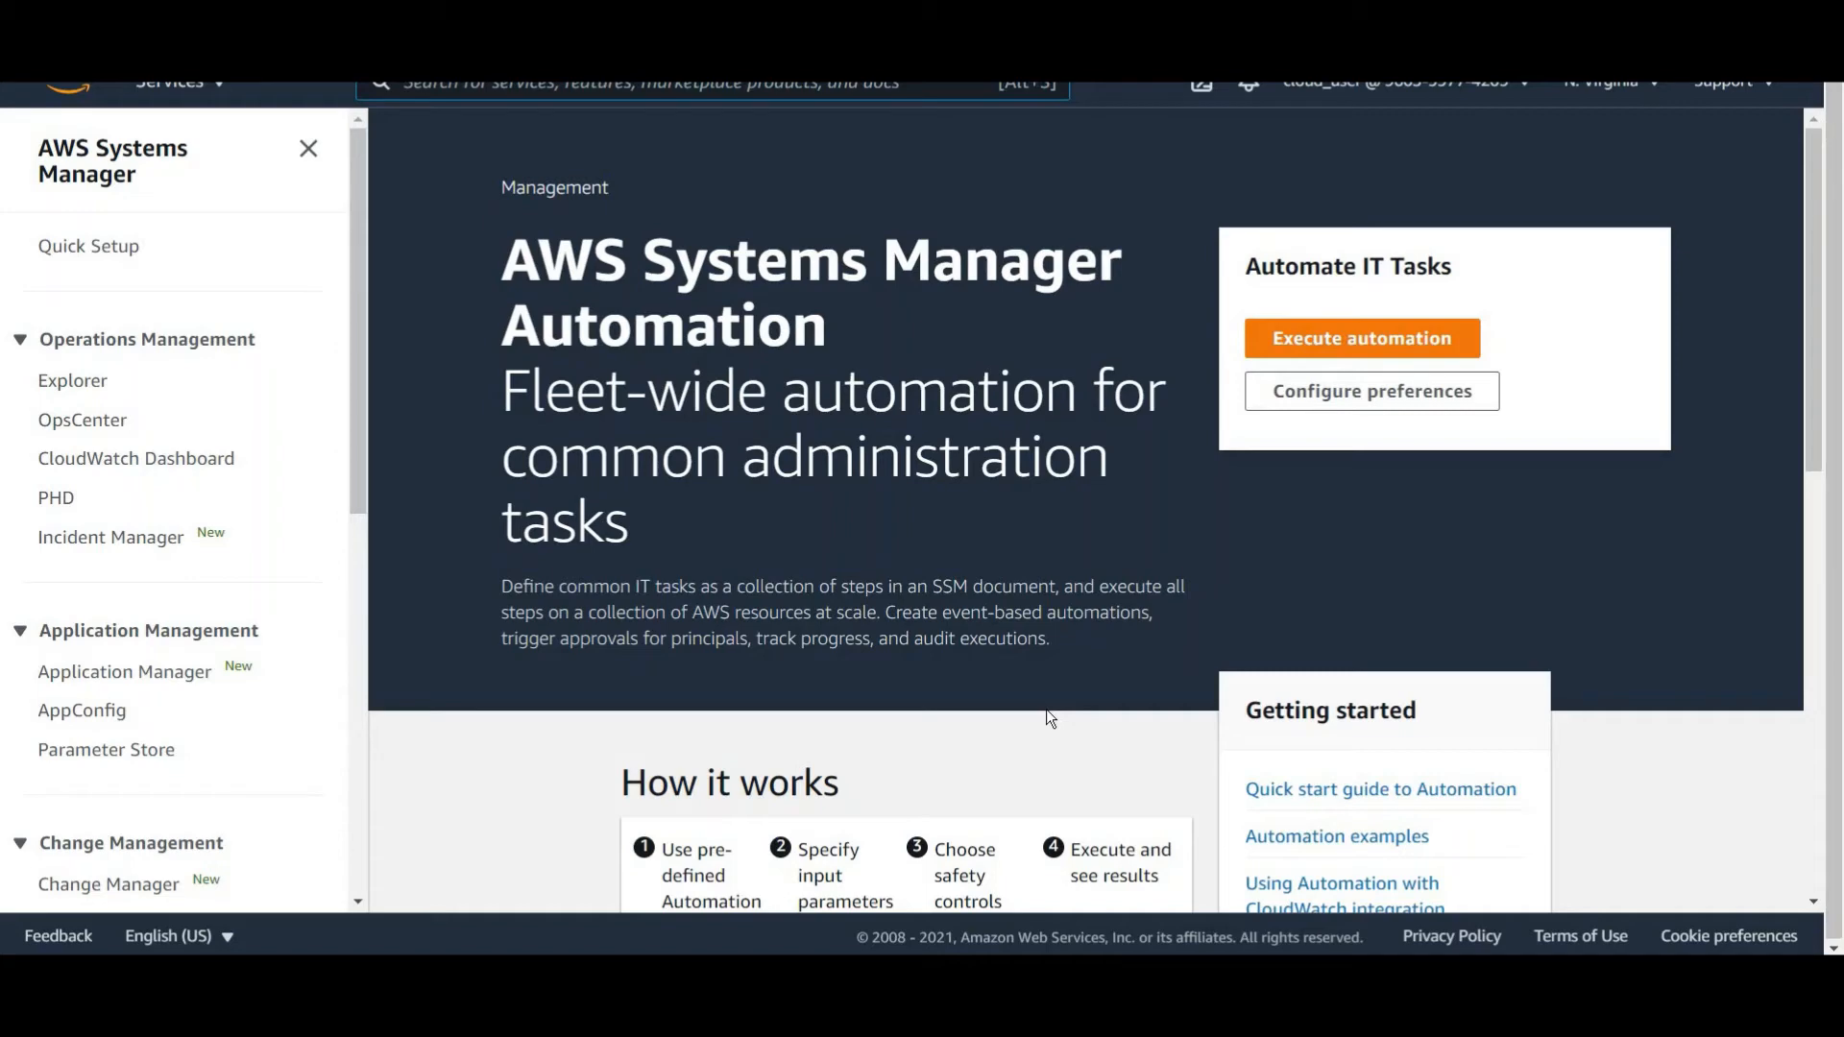
pyautogui.click(1330, 344)
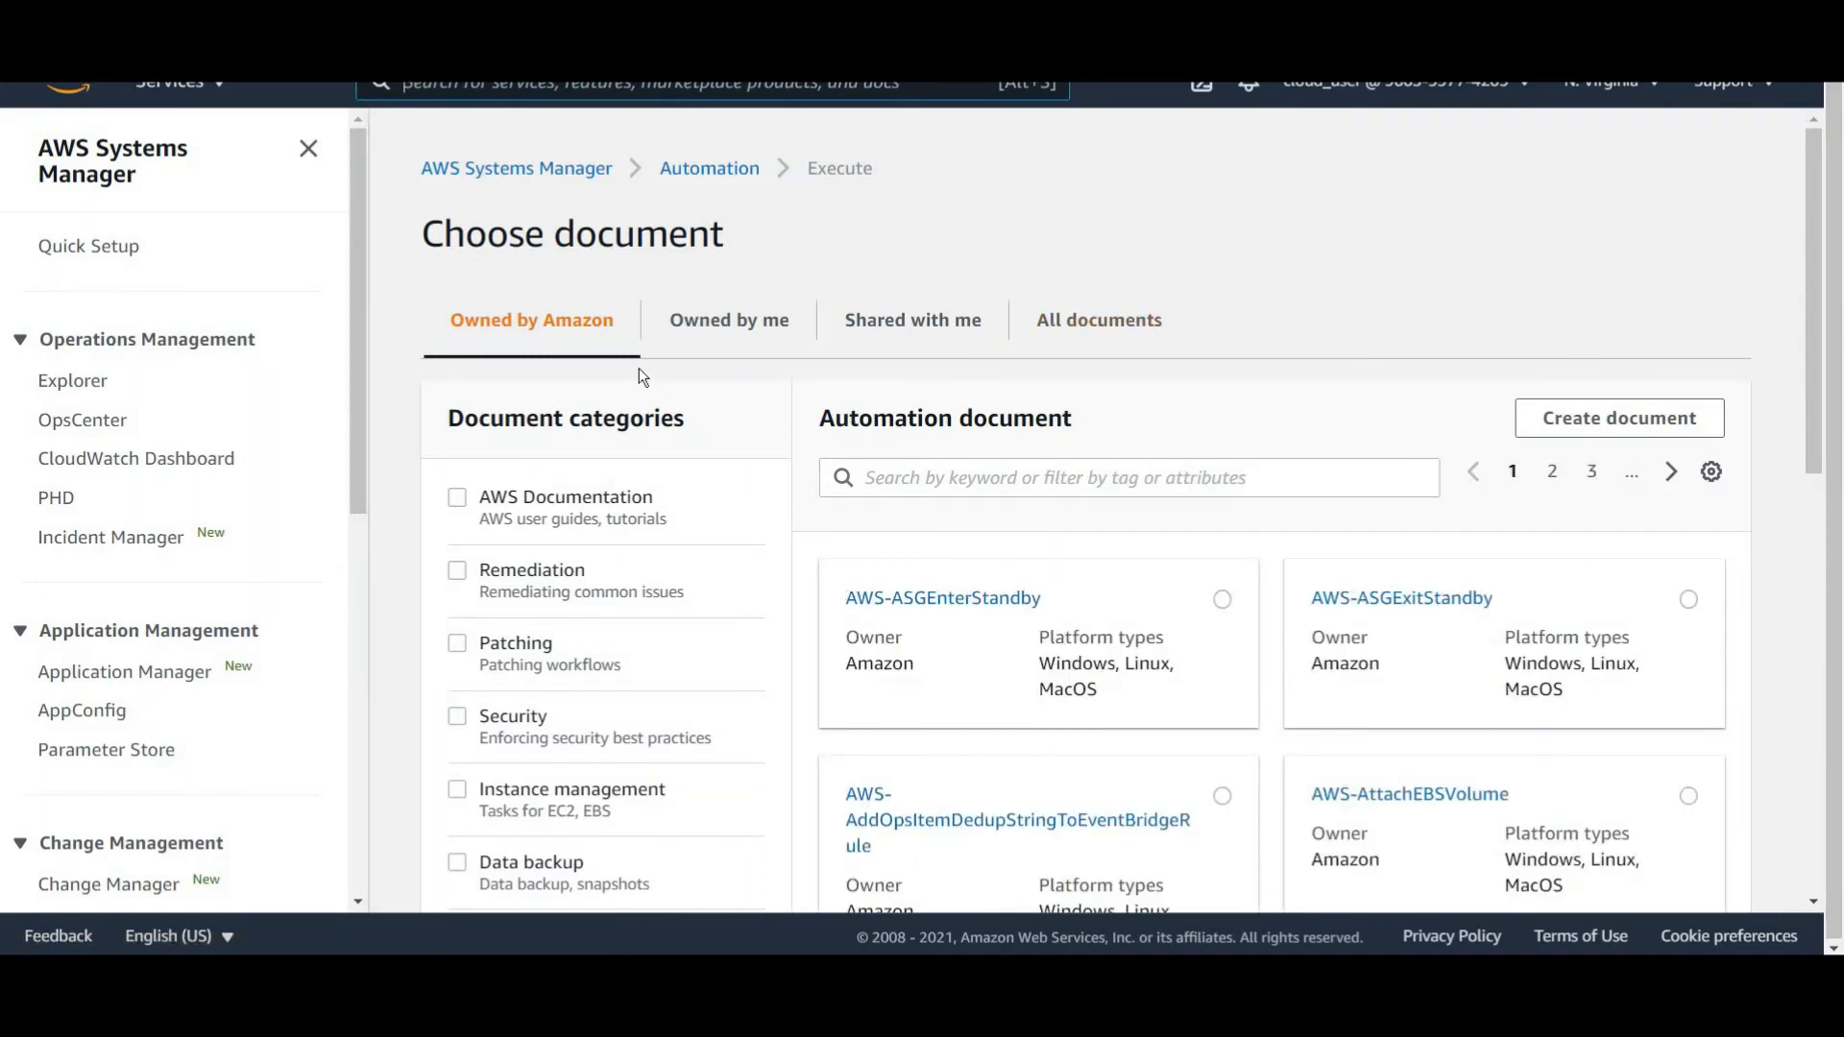
# Search the Amazon-owned automation documents for stop.
pyautogui.click(892, 471)
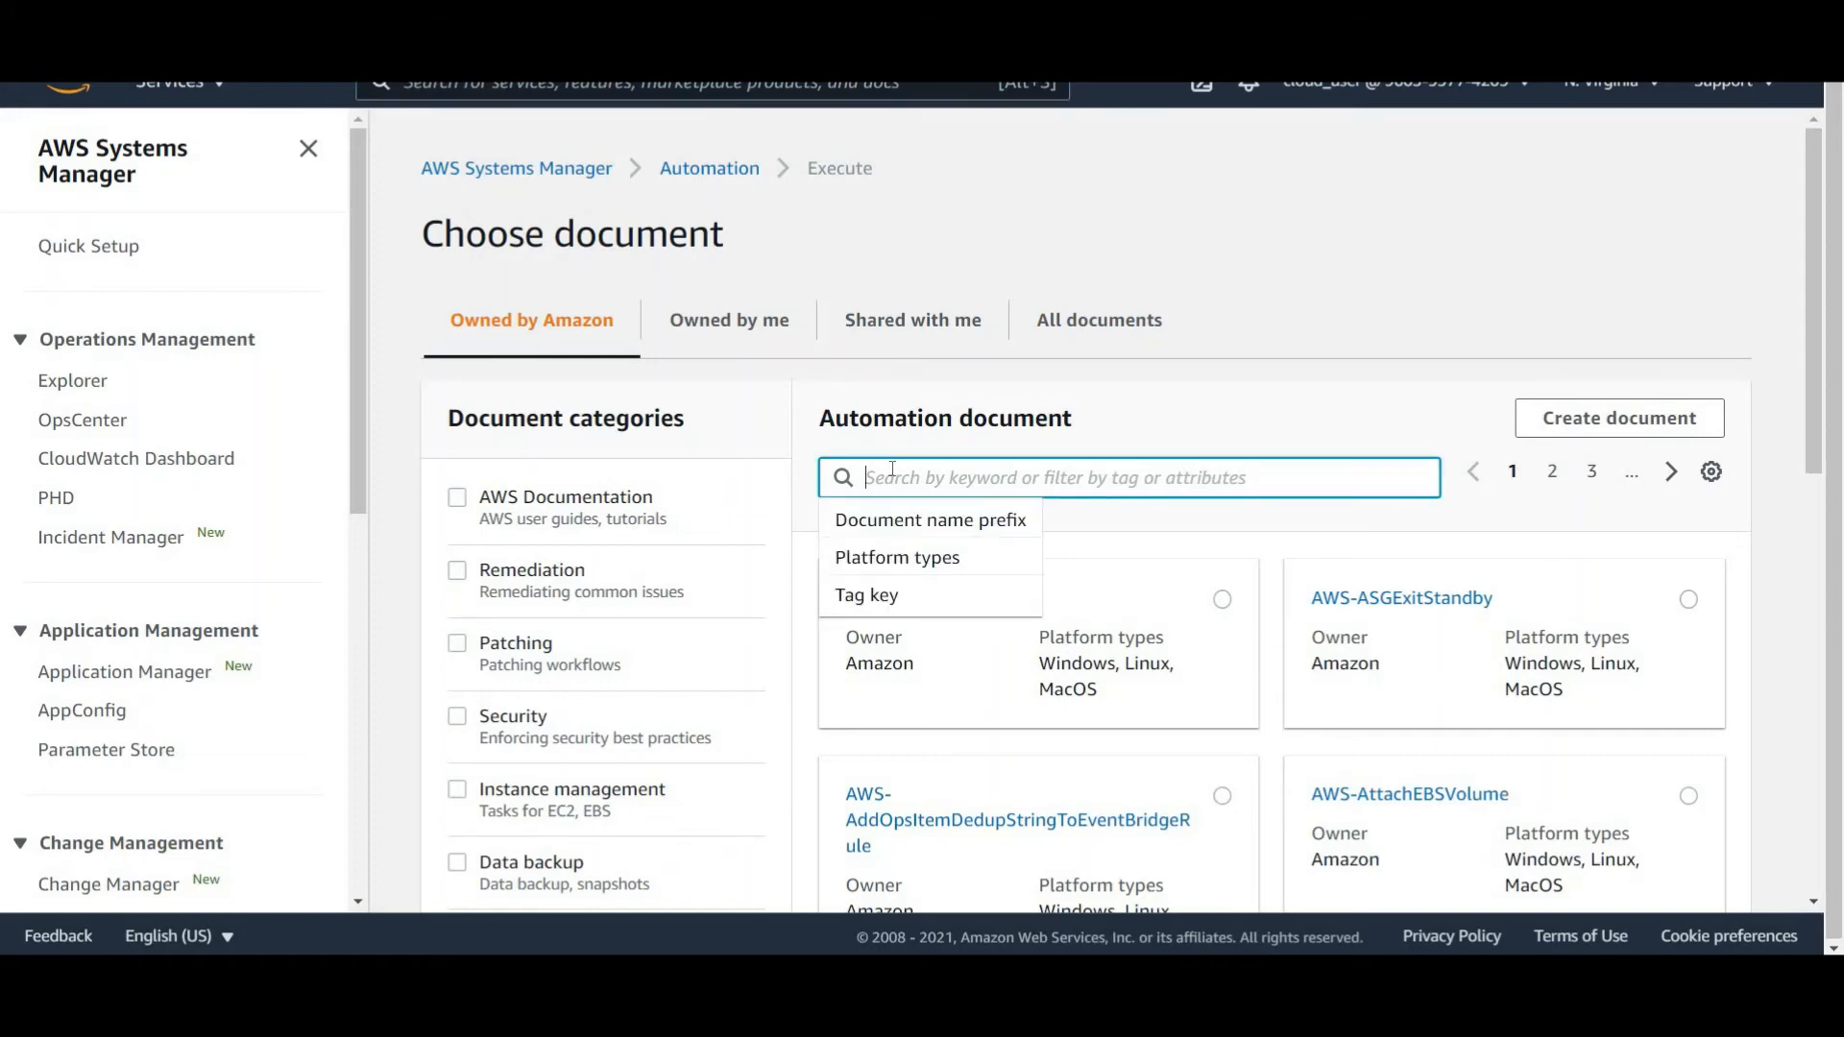
pyautogui.click(1127, 477)
pyautogui.write('ec')
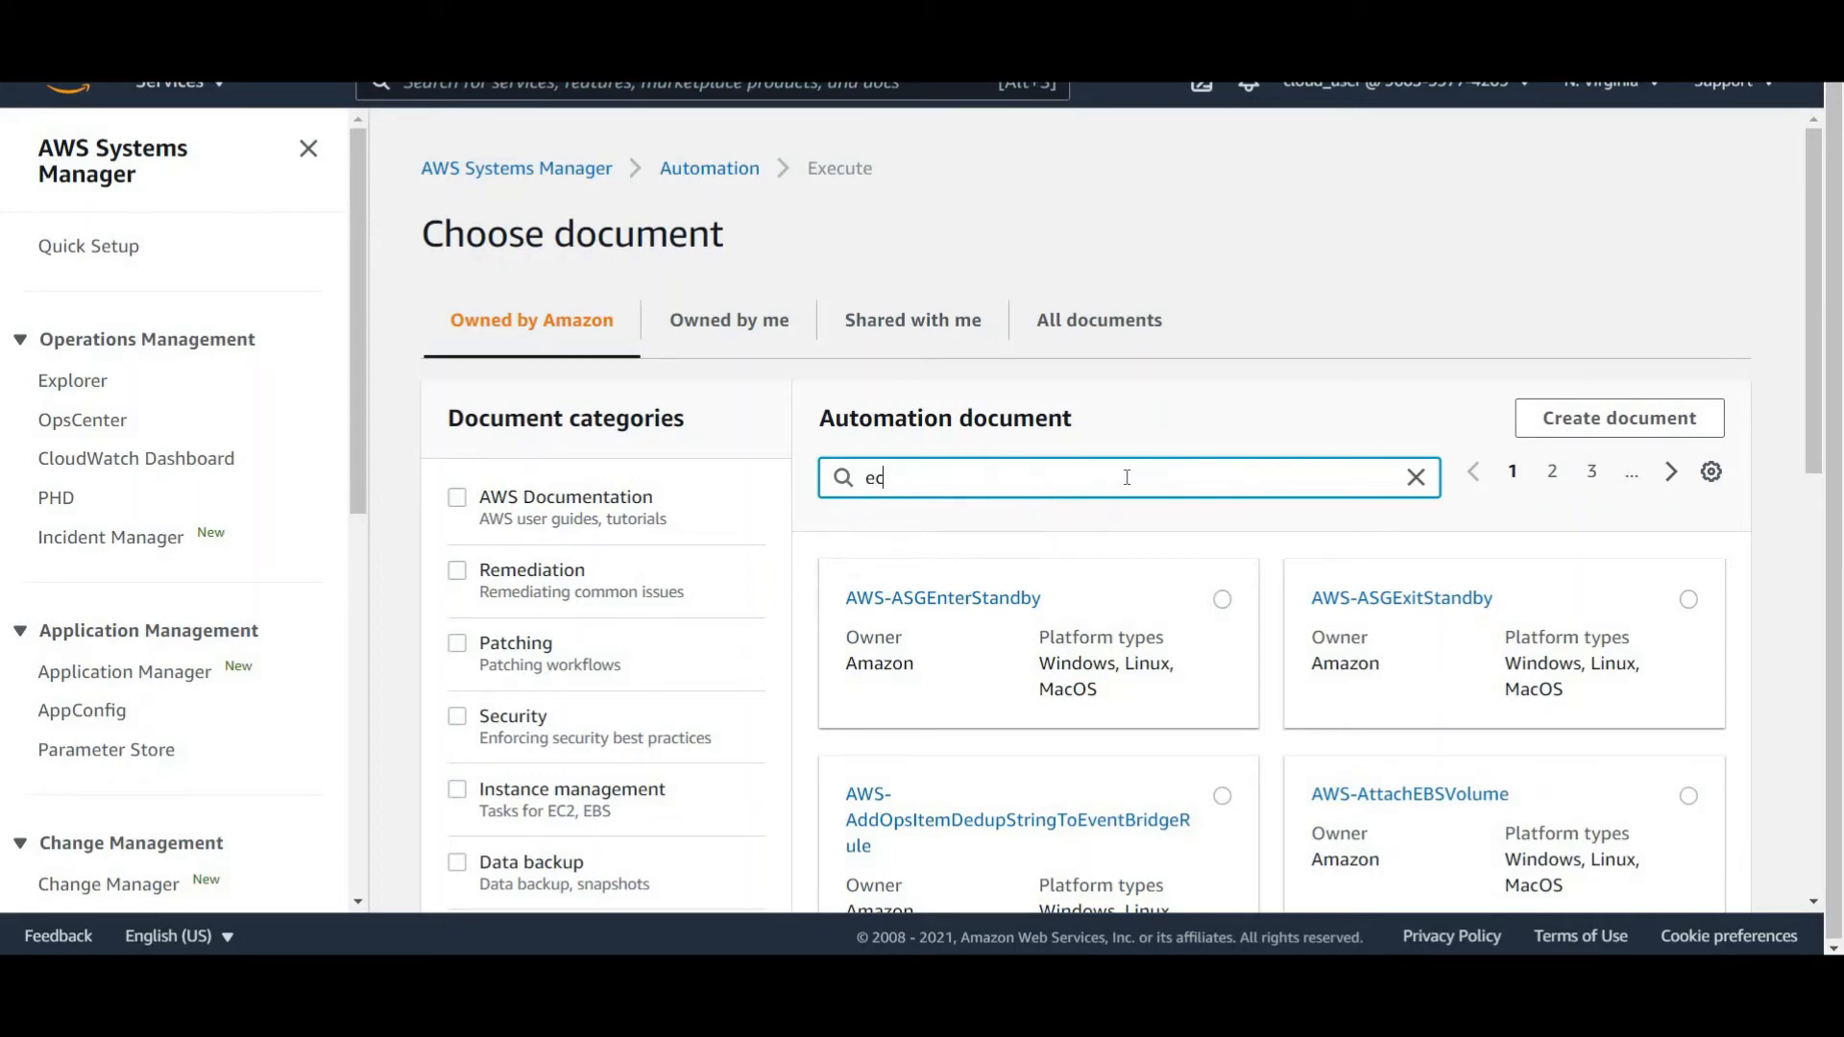
pyautogui.press('BackSpace')
pyautogui.press('BackSpace')
pyautogui.write('stop')
pyautogui.press('Return')
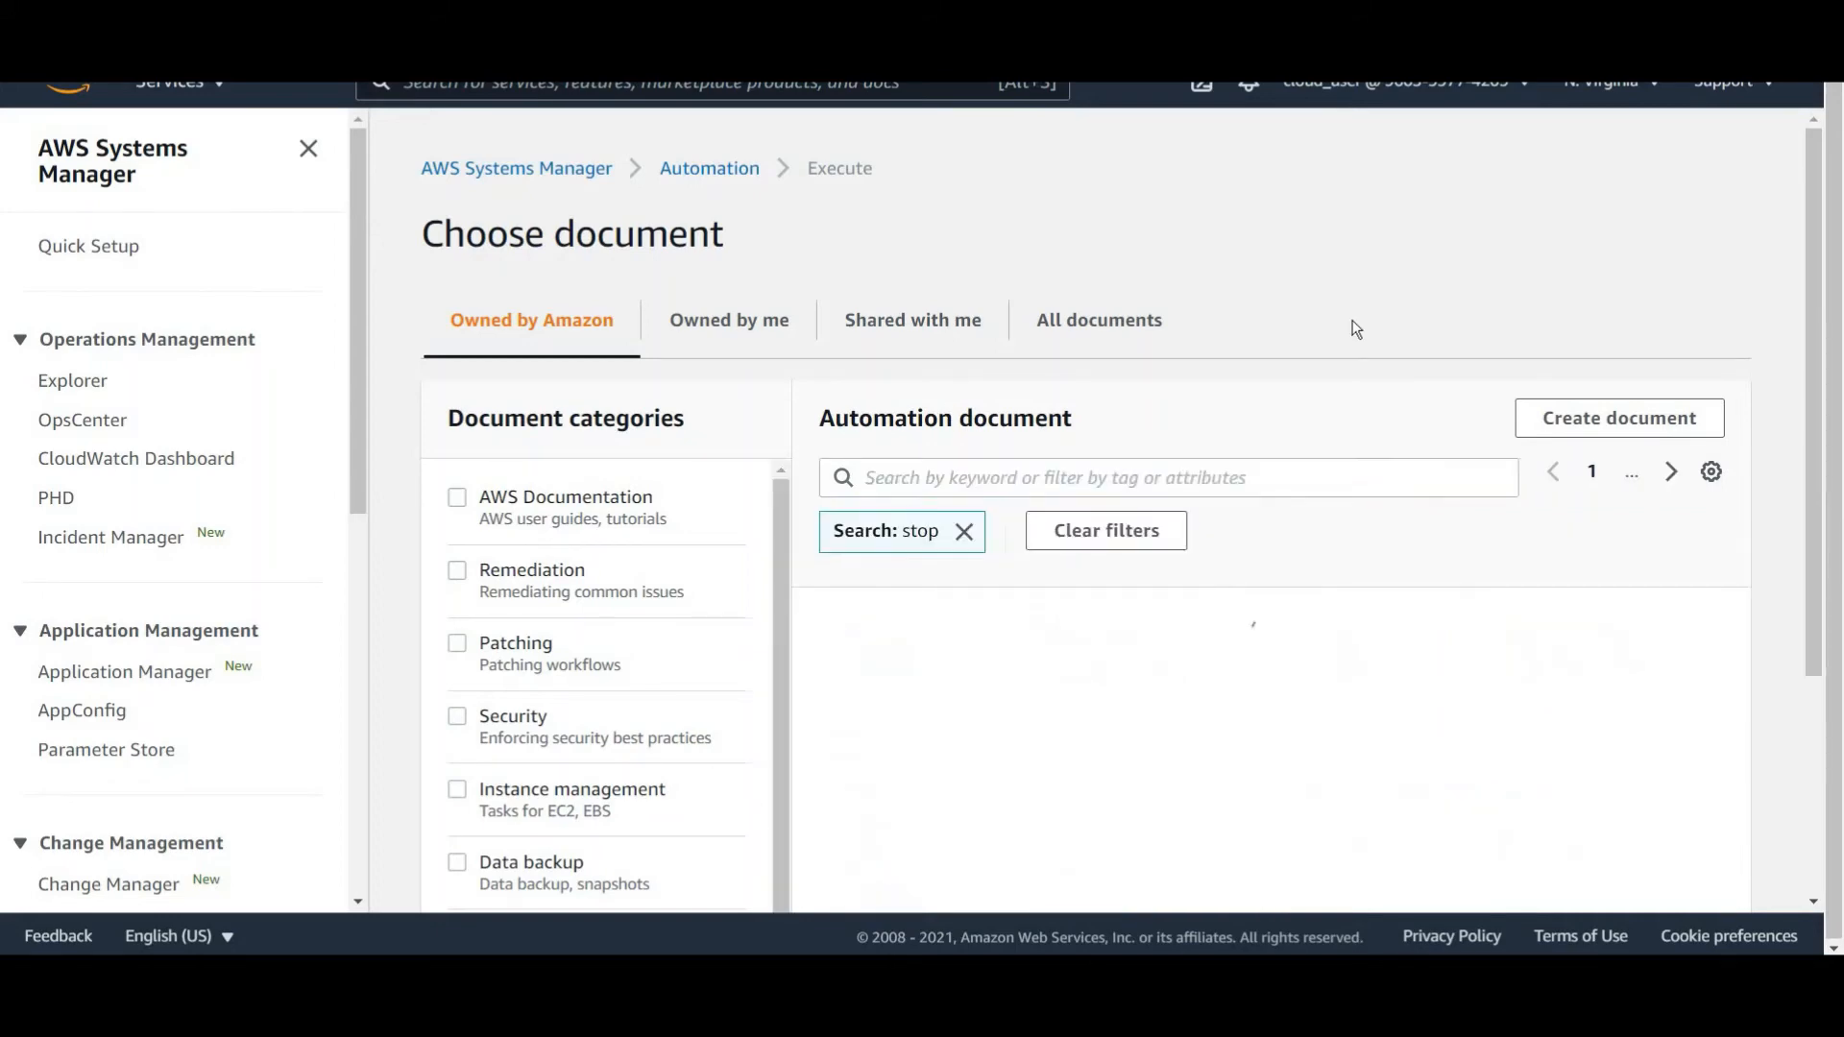
# Select the AWS-StopEC2Instance document and continue to the execution settings.
pyautogui.scroll(-1, 1411, 494)
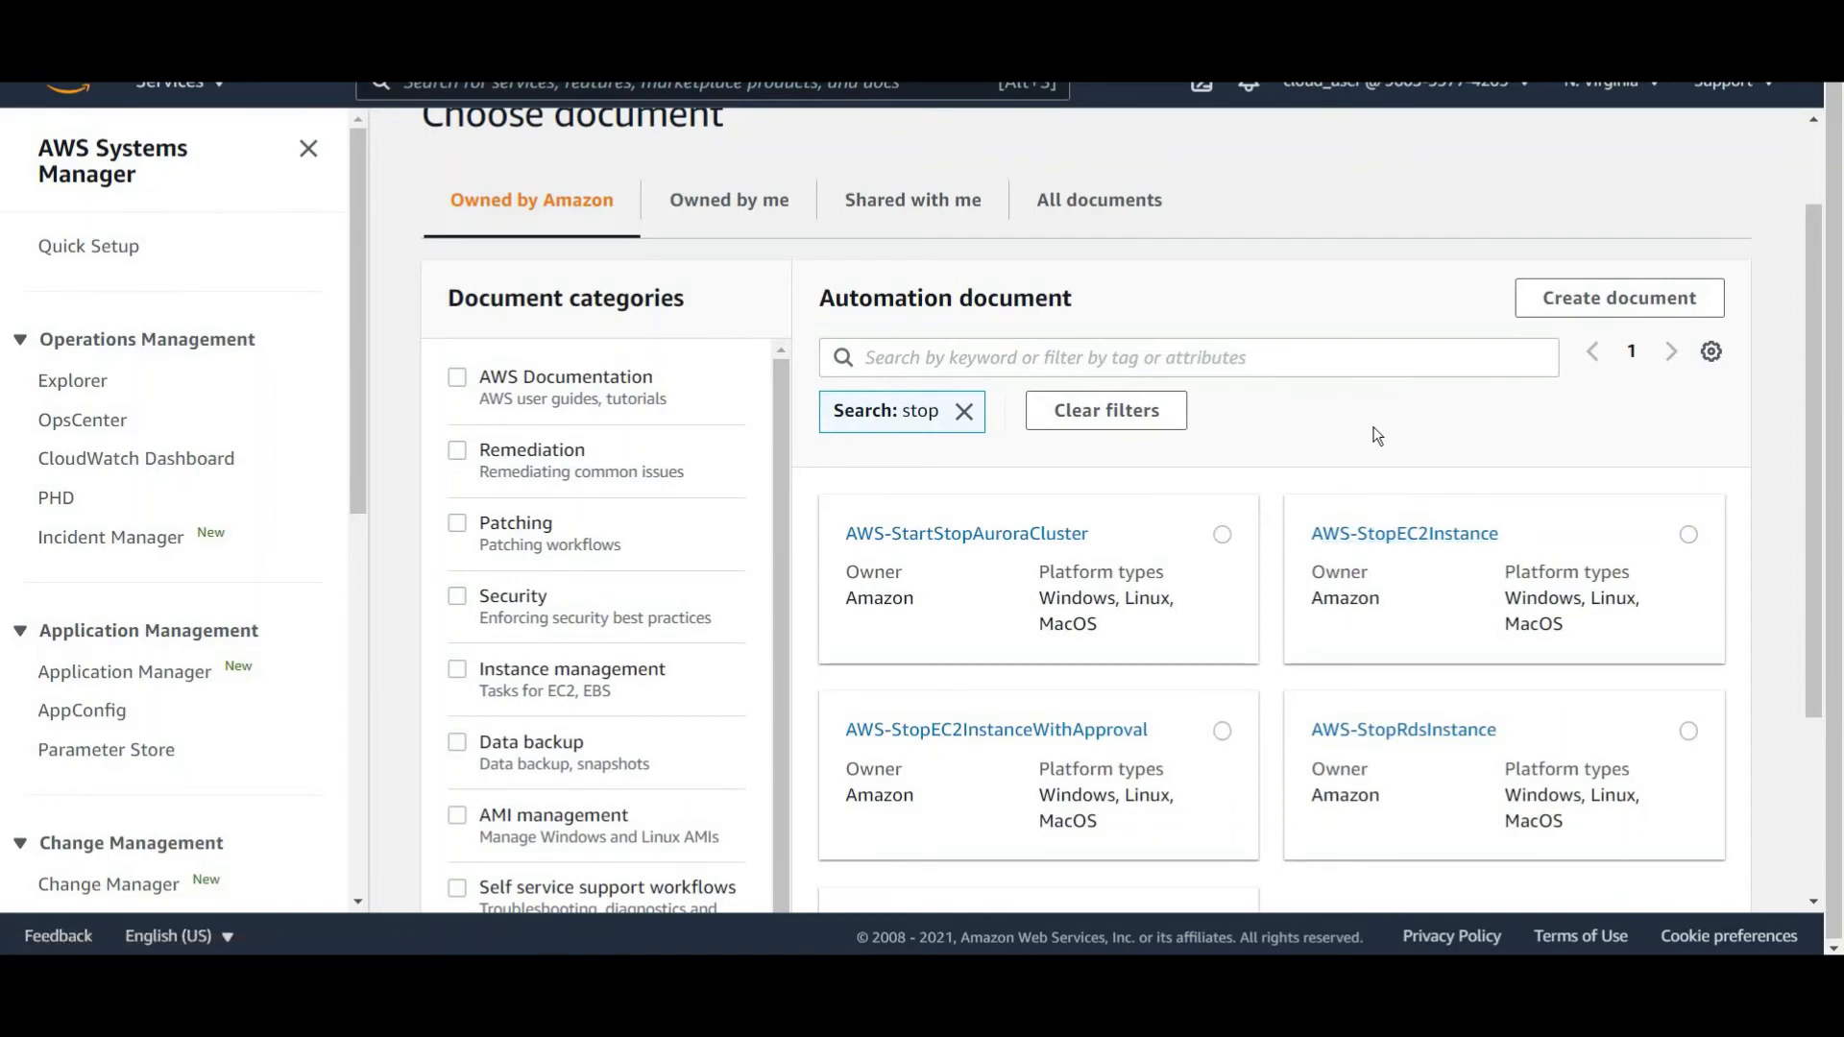
pyautogui.scroll(-2, 1377, 435)
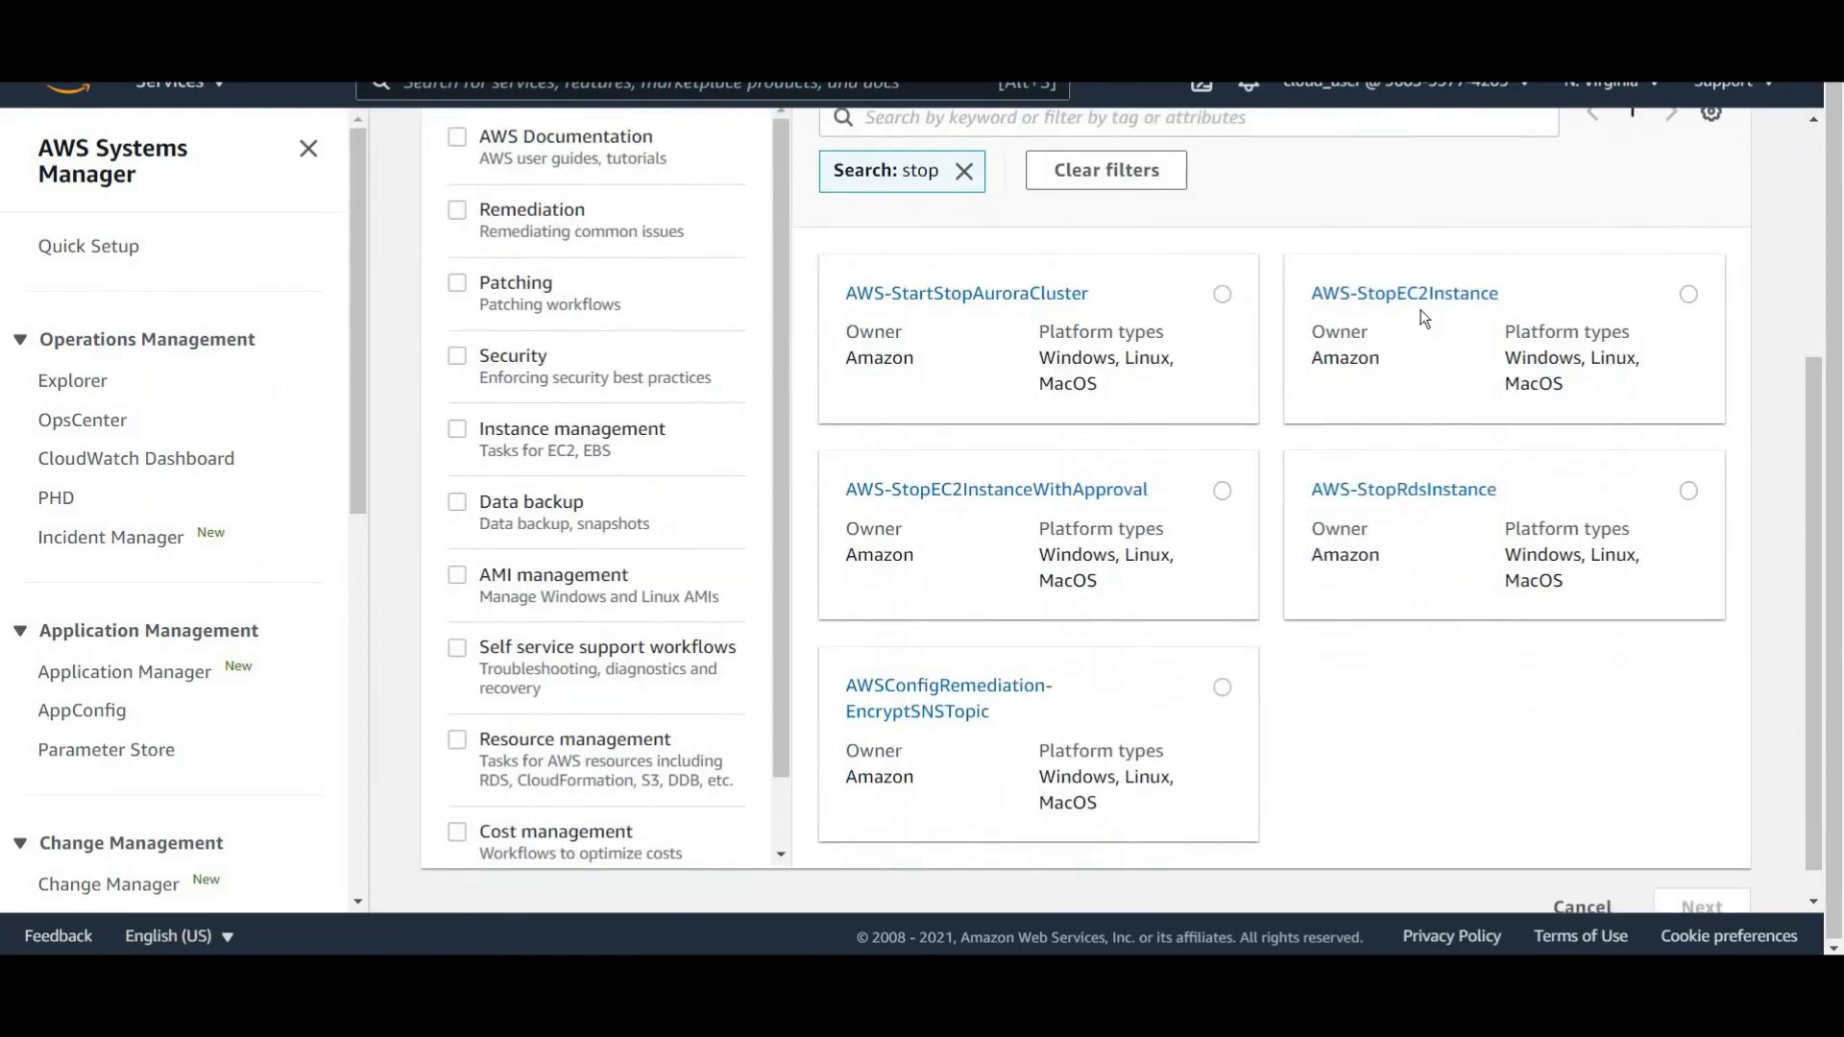
pyautogui.click(1689, 294)
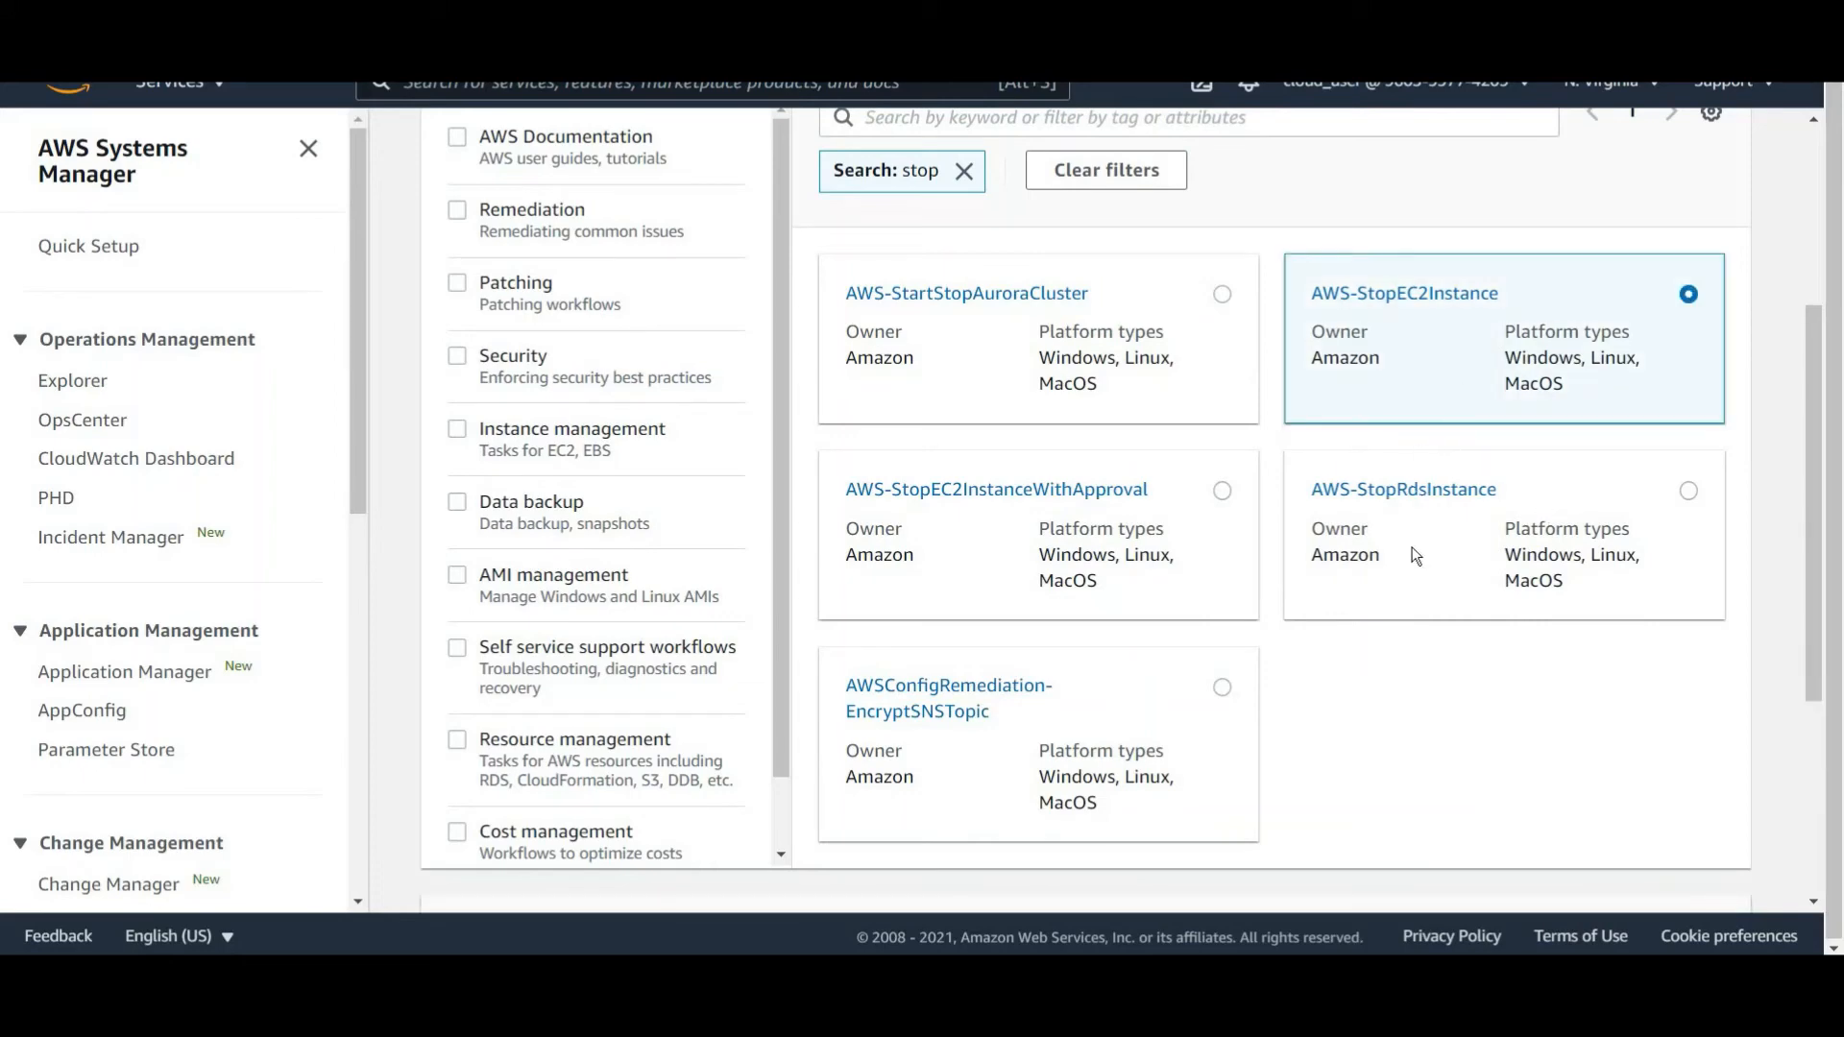
pyautogui.scroll(2, 1440, 553)
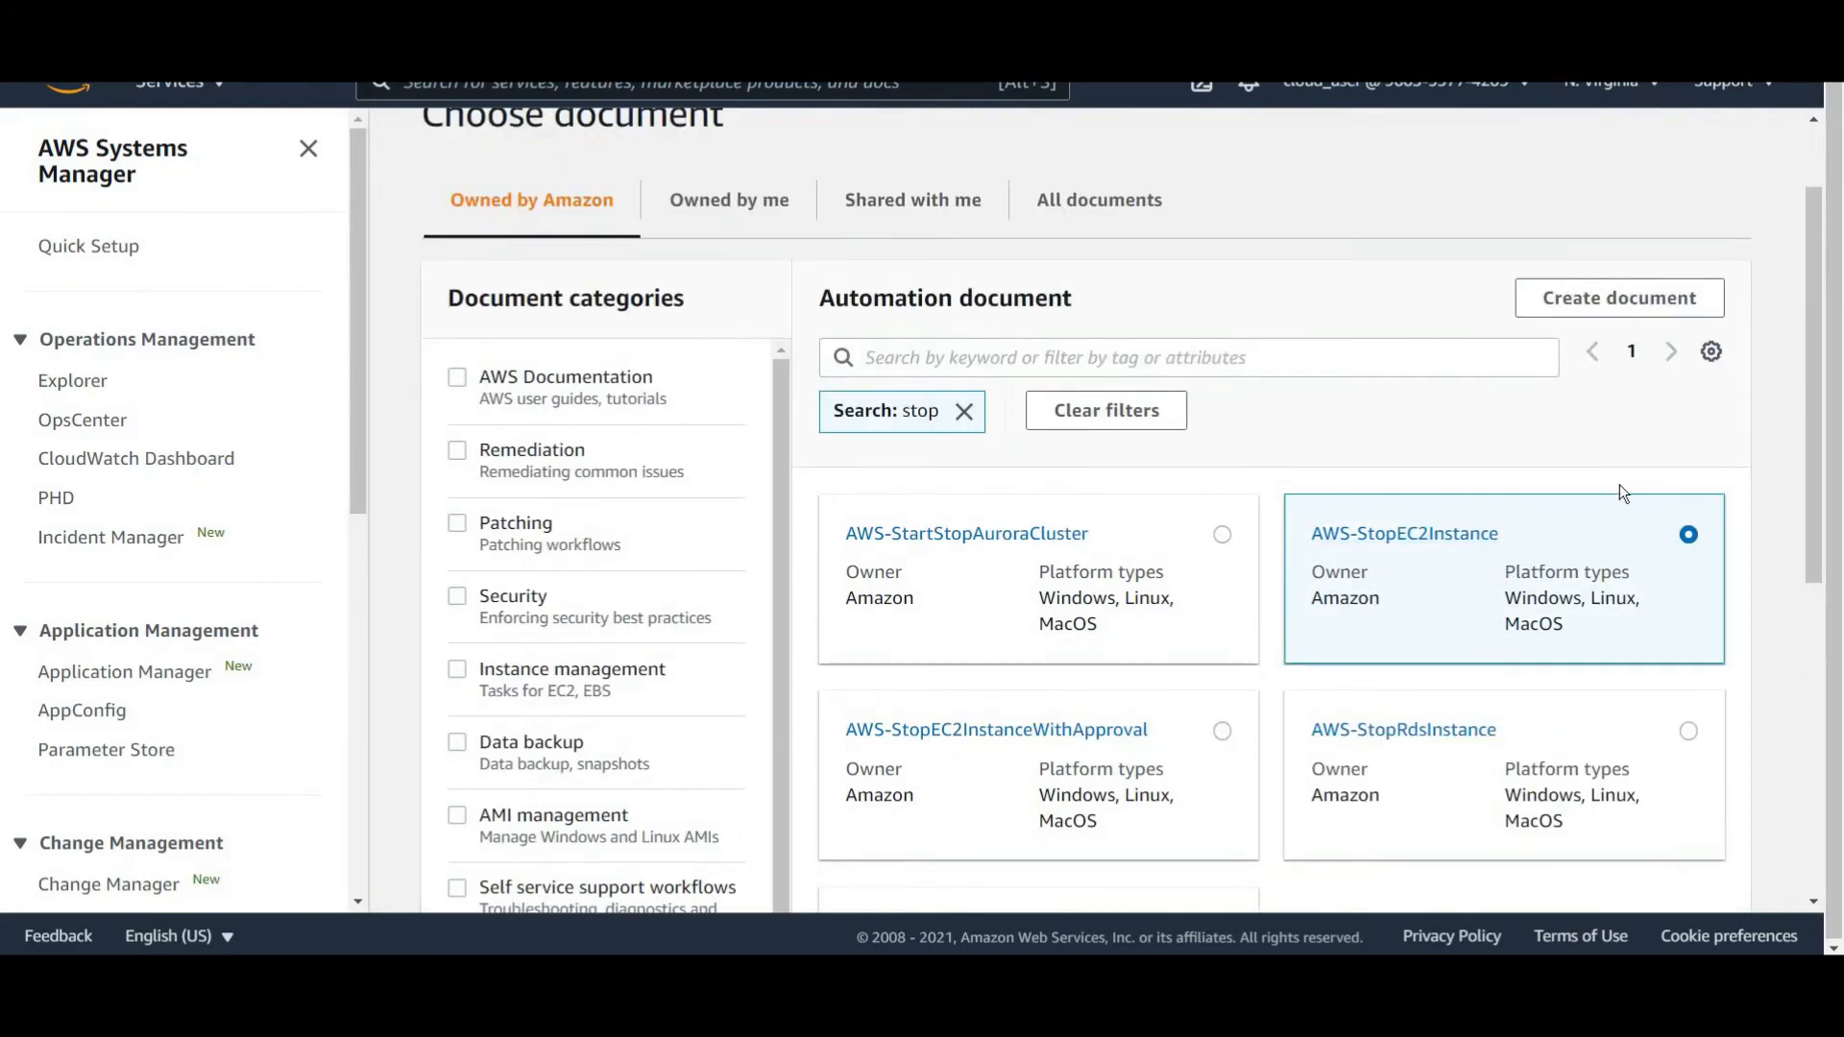
pyautogui.scroll(-5, 1596, 486)
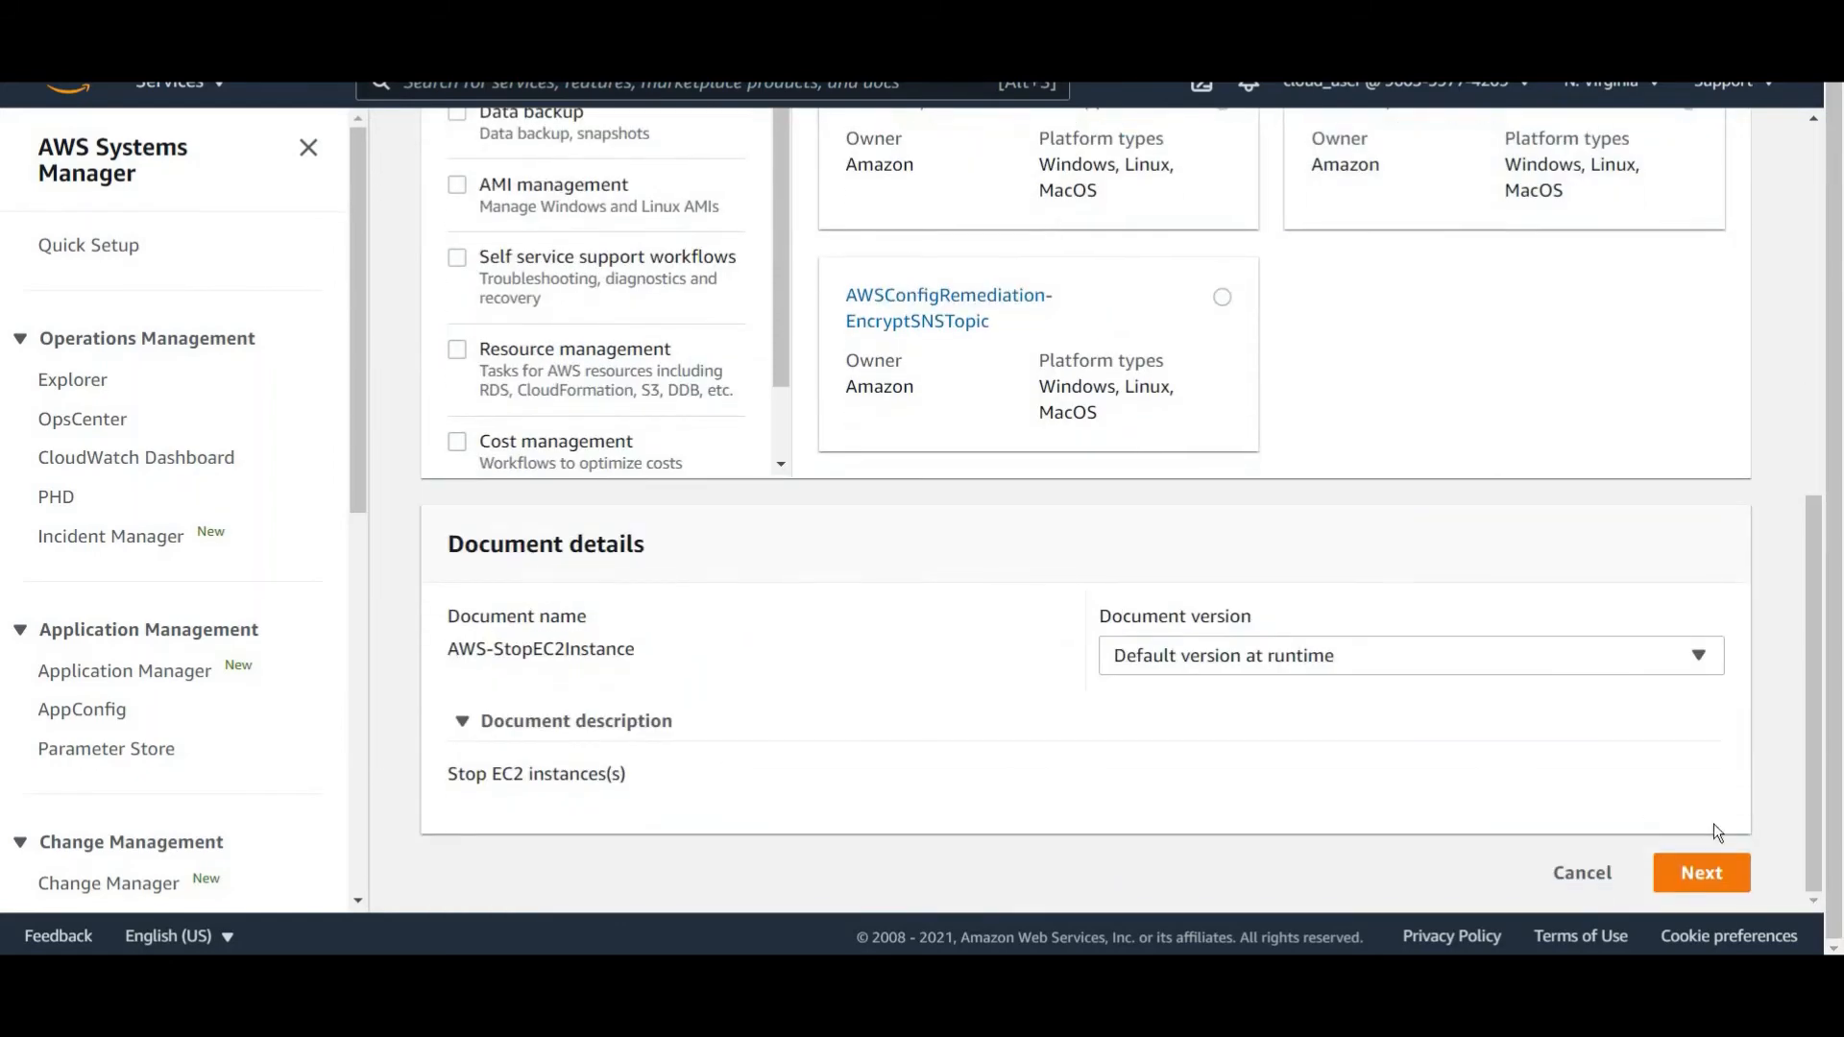
pyautogui.click(1699, 874)
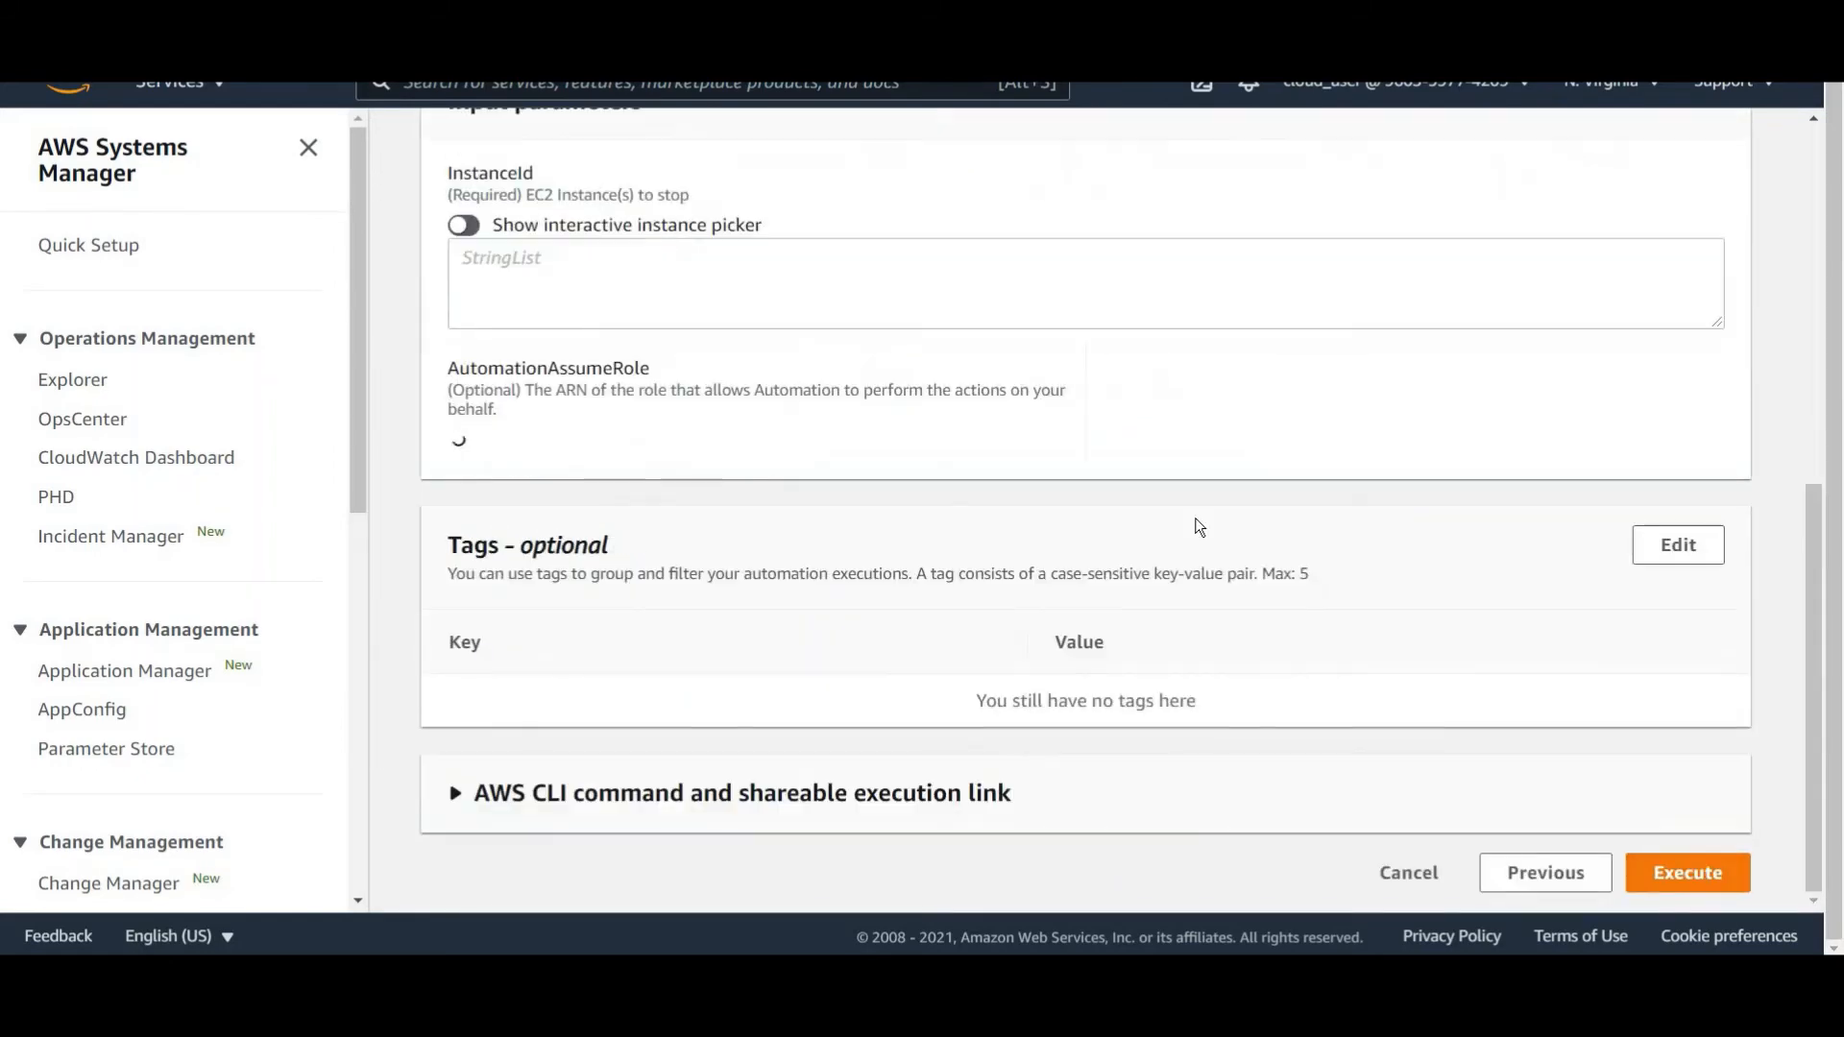
# Choose Rate control execution and set the target parameter to InstanceId.
pyautogui.scroll(10, 1181, 516)
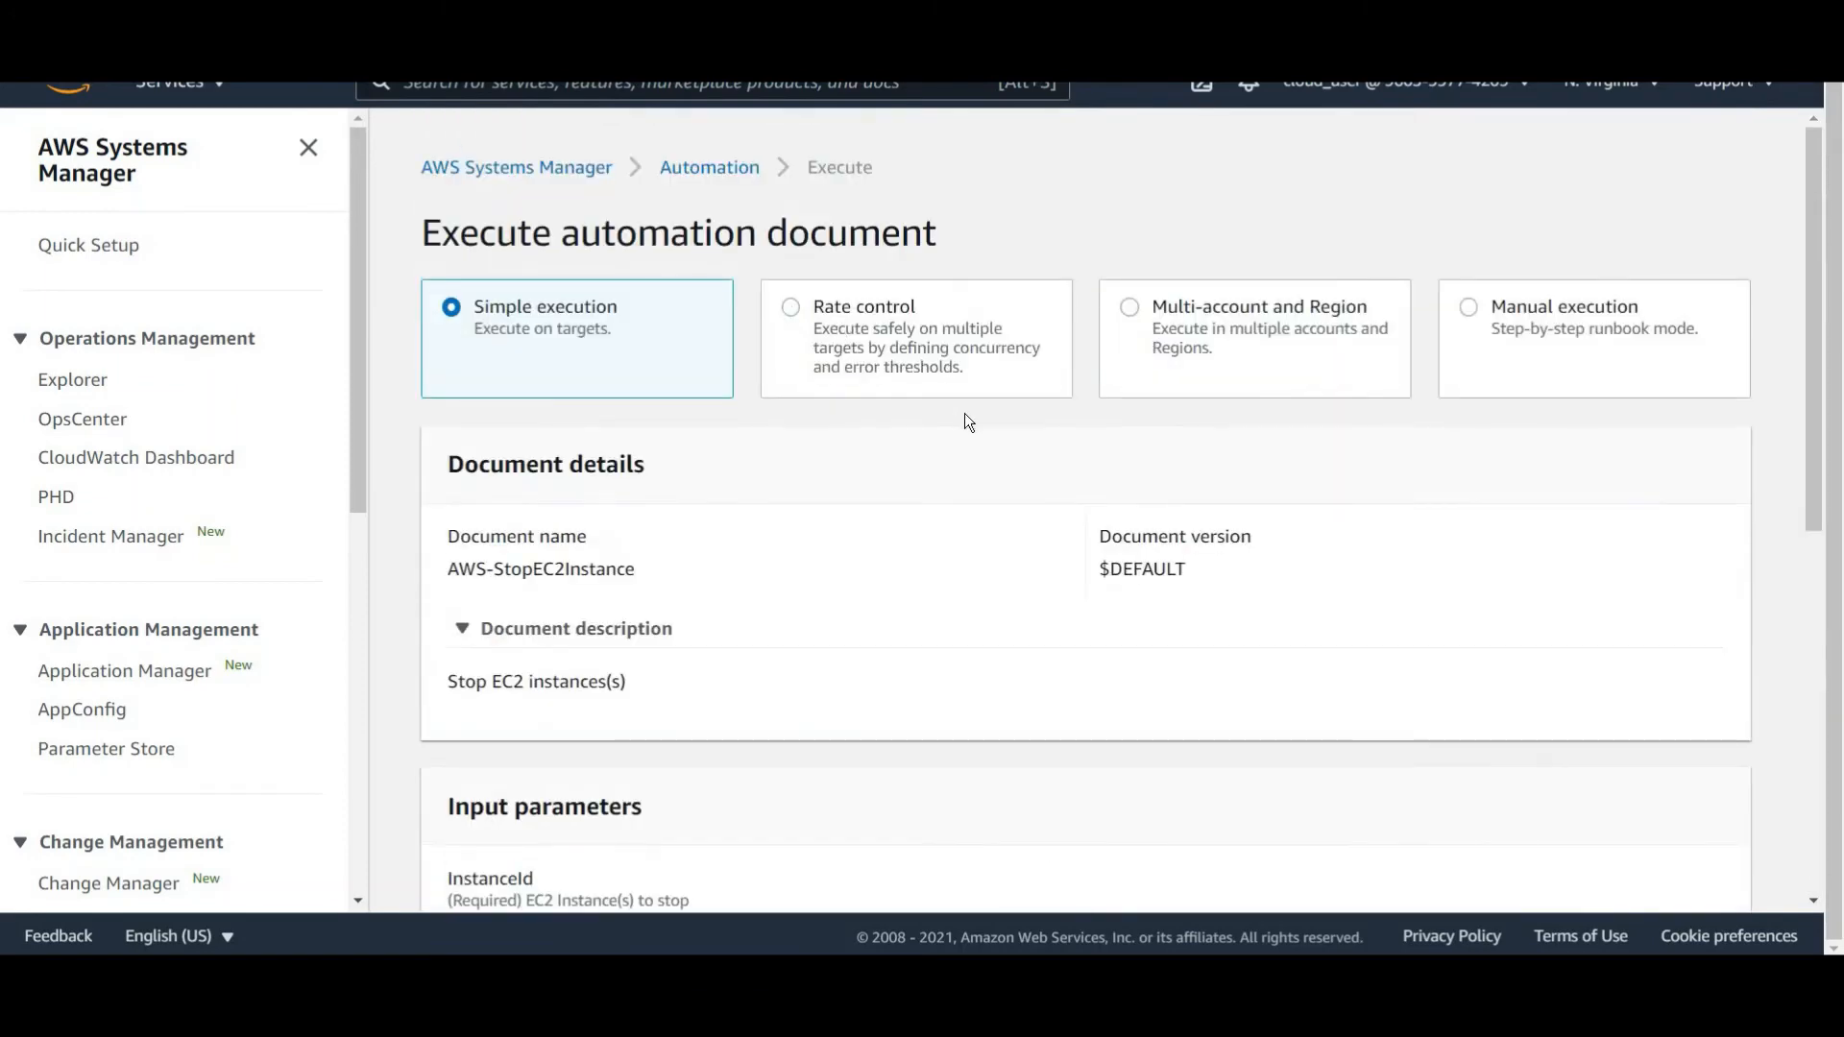
pyautogui.click(962, 384)
pyautogui.scroll(-5, 970, 488)
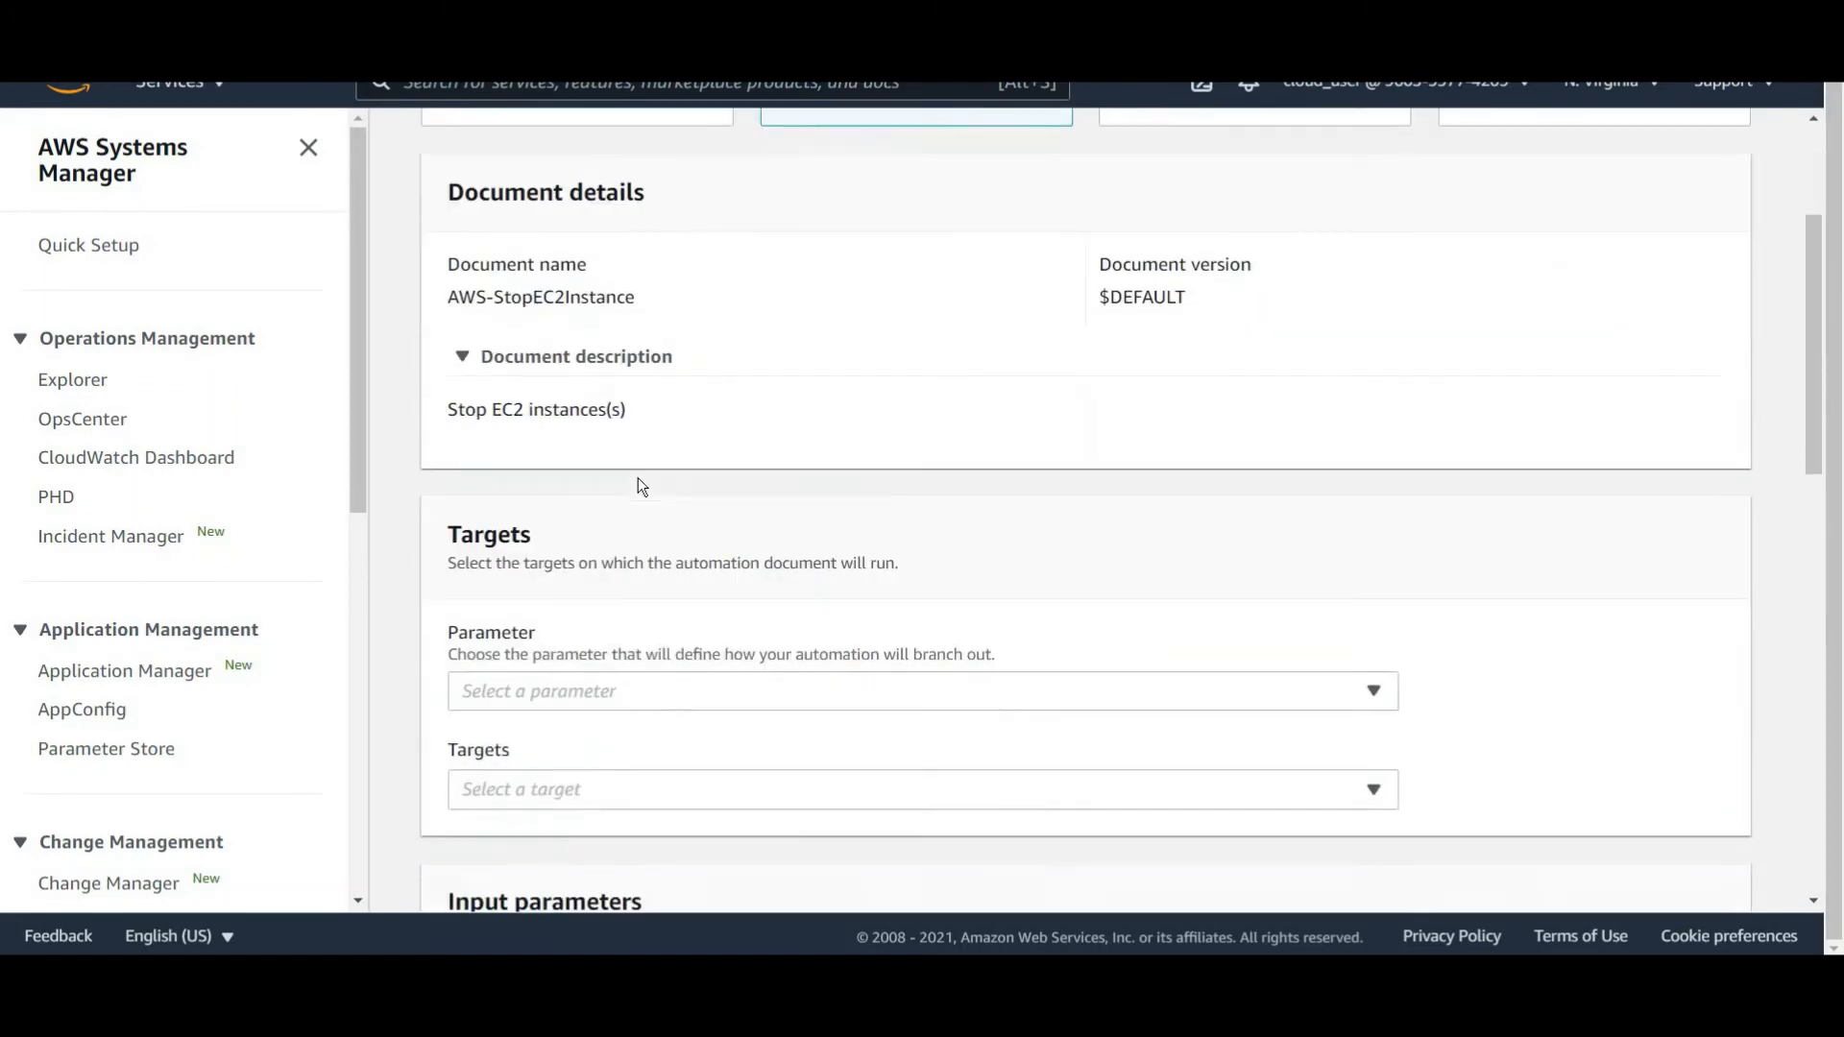
pyautogui.scroll(-1, 789, 350)
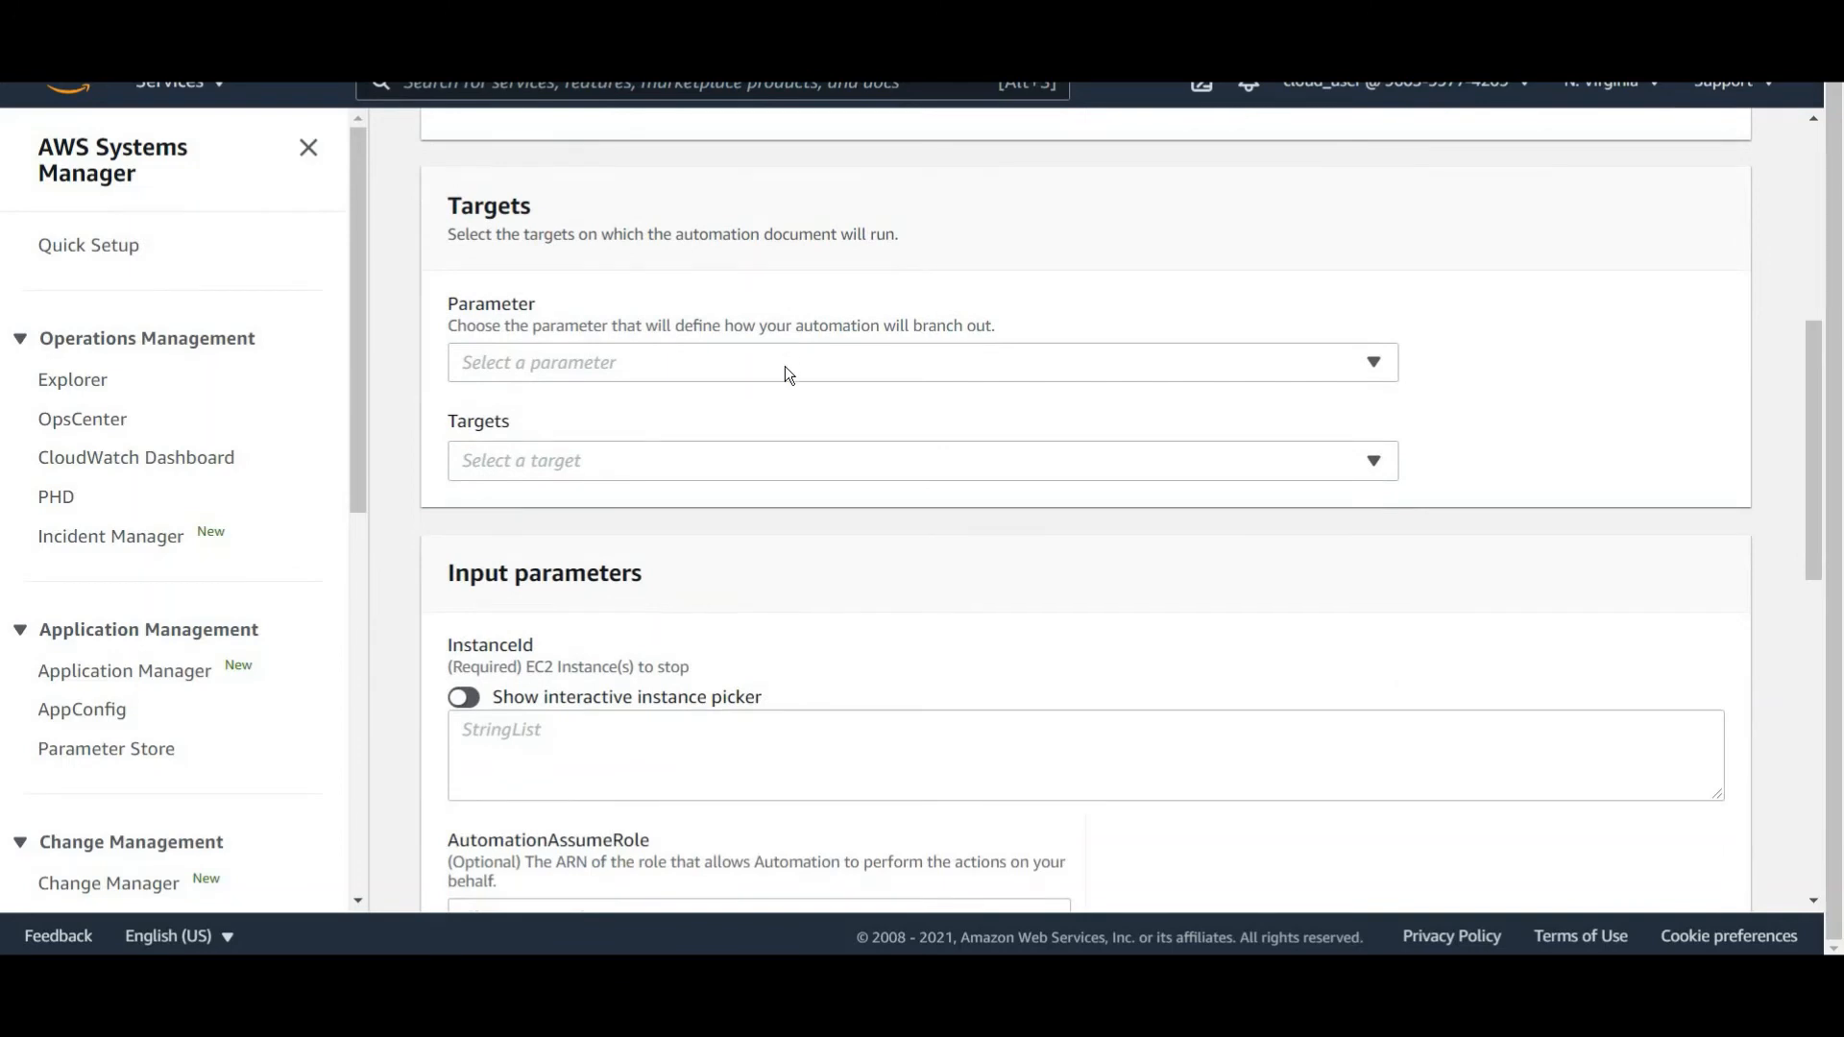
pyautogui.click(786, 365)
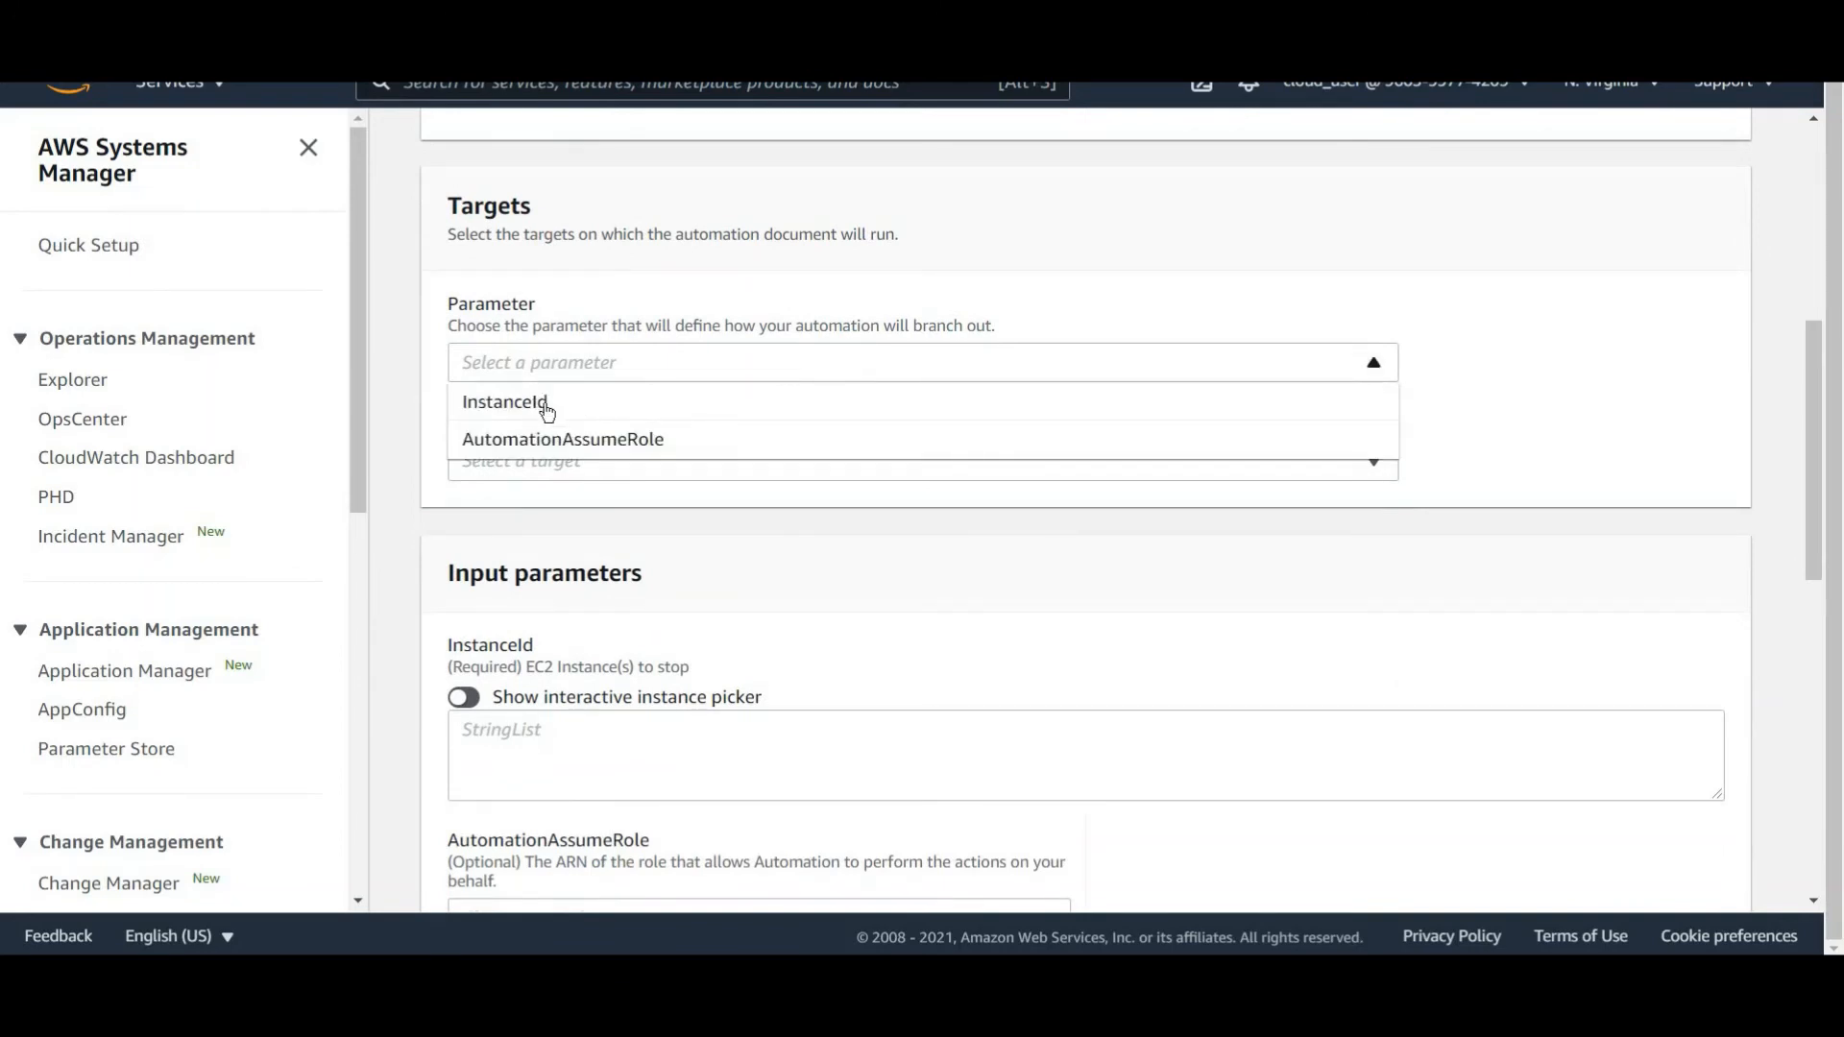
pyautogui.click(793, 386)
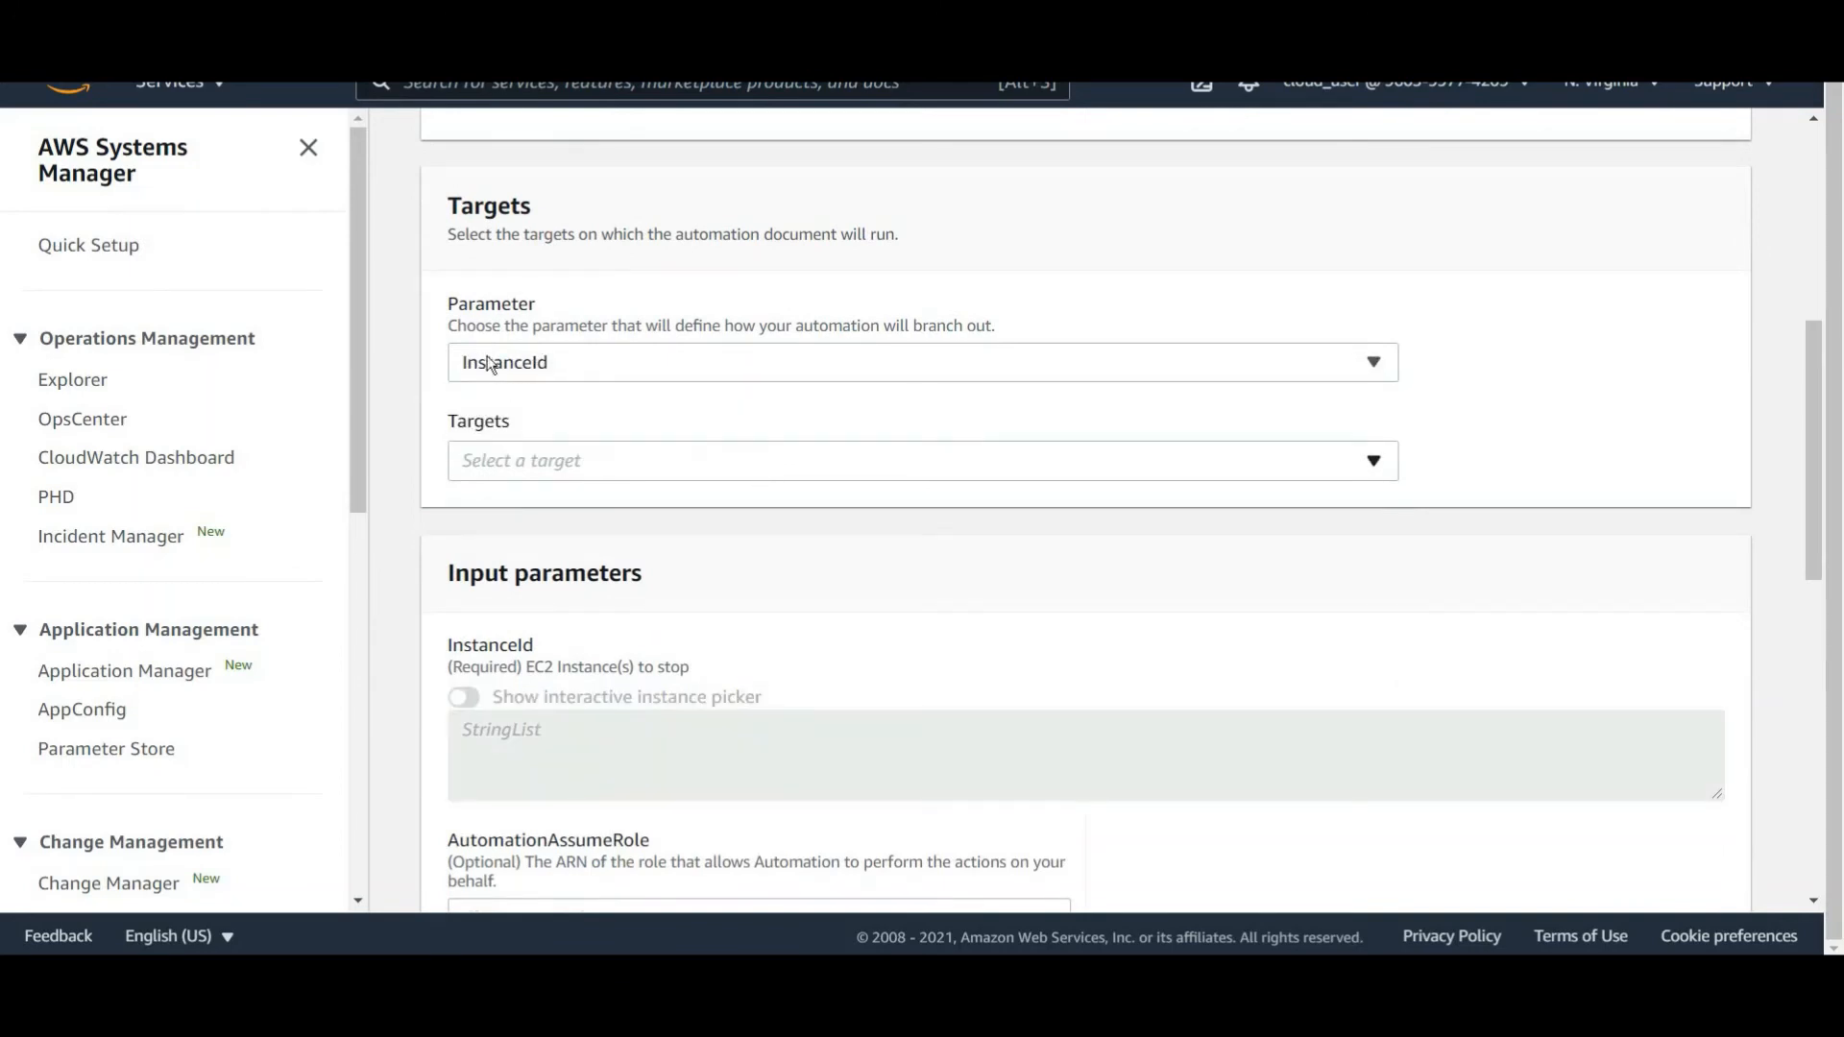
# Target the automation at the resource group Dev-RG.
pyautogui.click(836, 472)
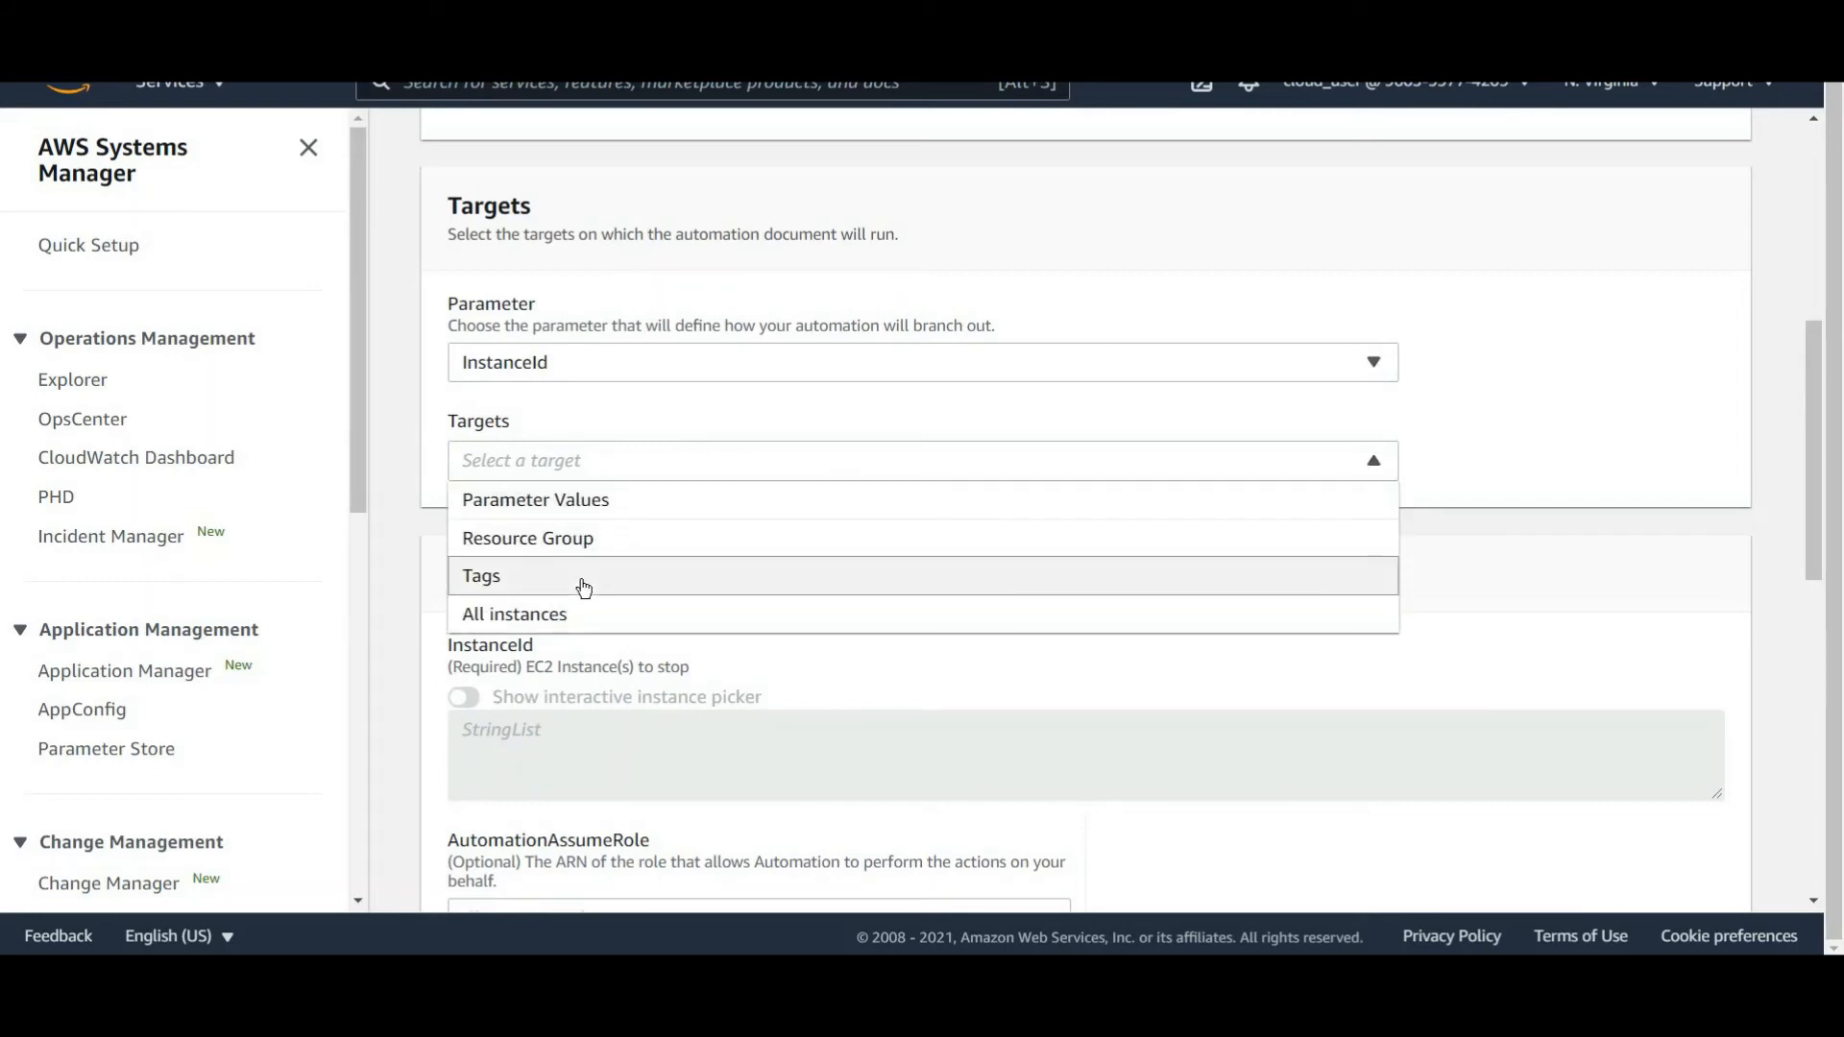
pyautogui.click(565, 540)
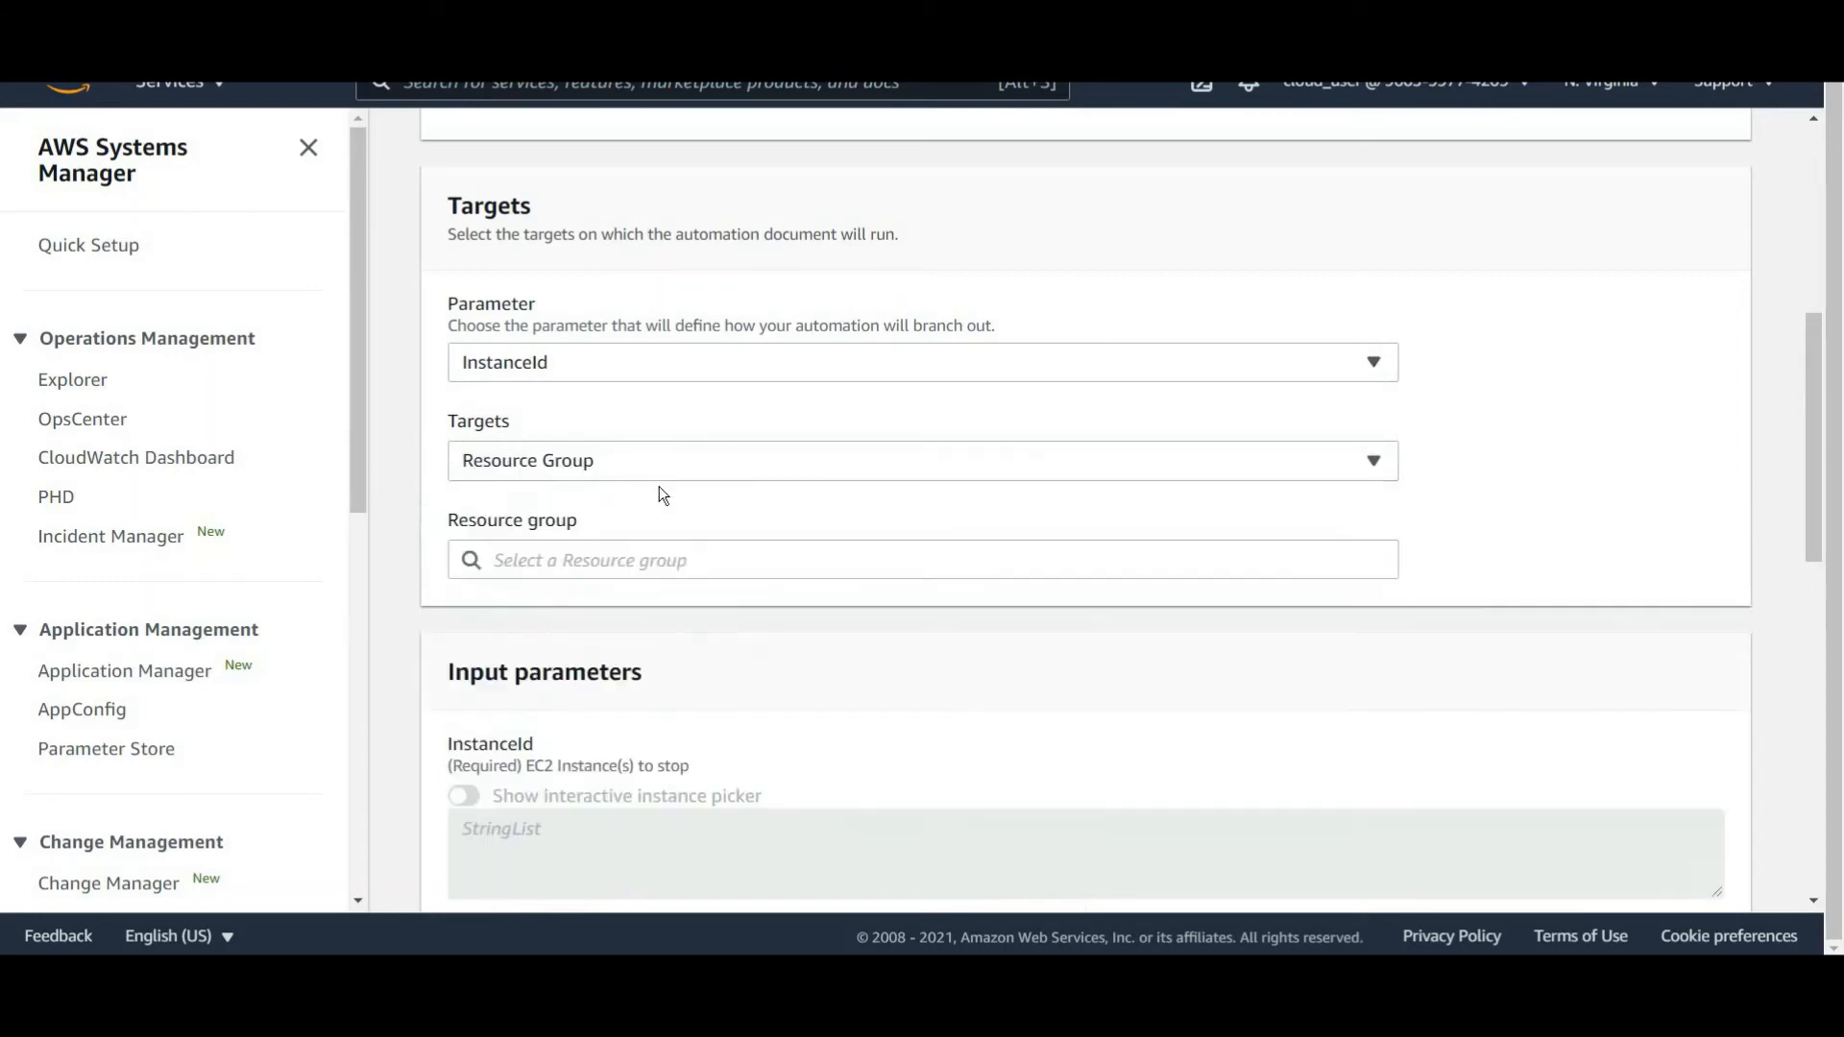
pyautogui.click(628, 566)
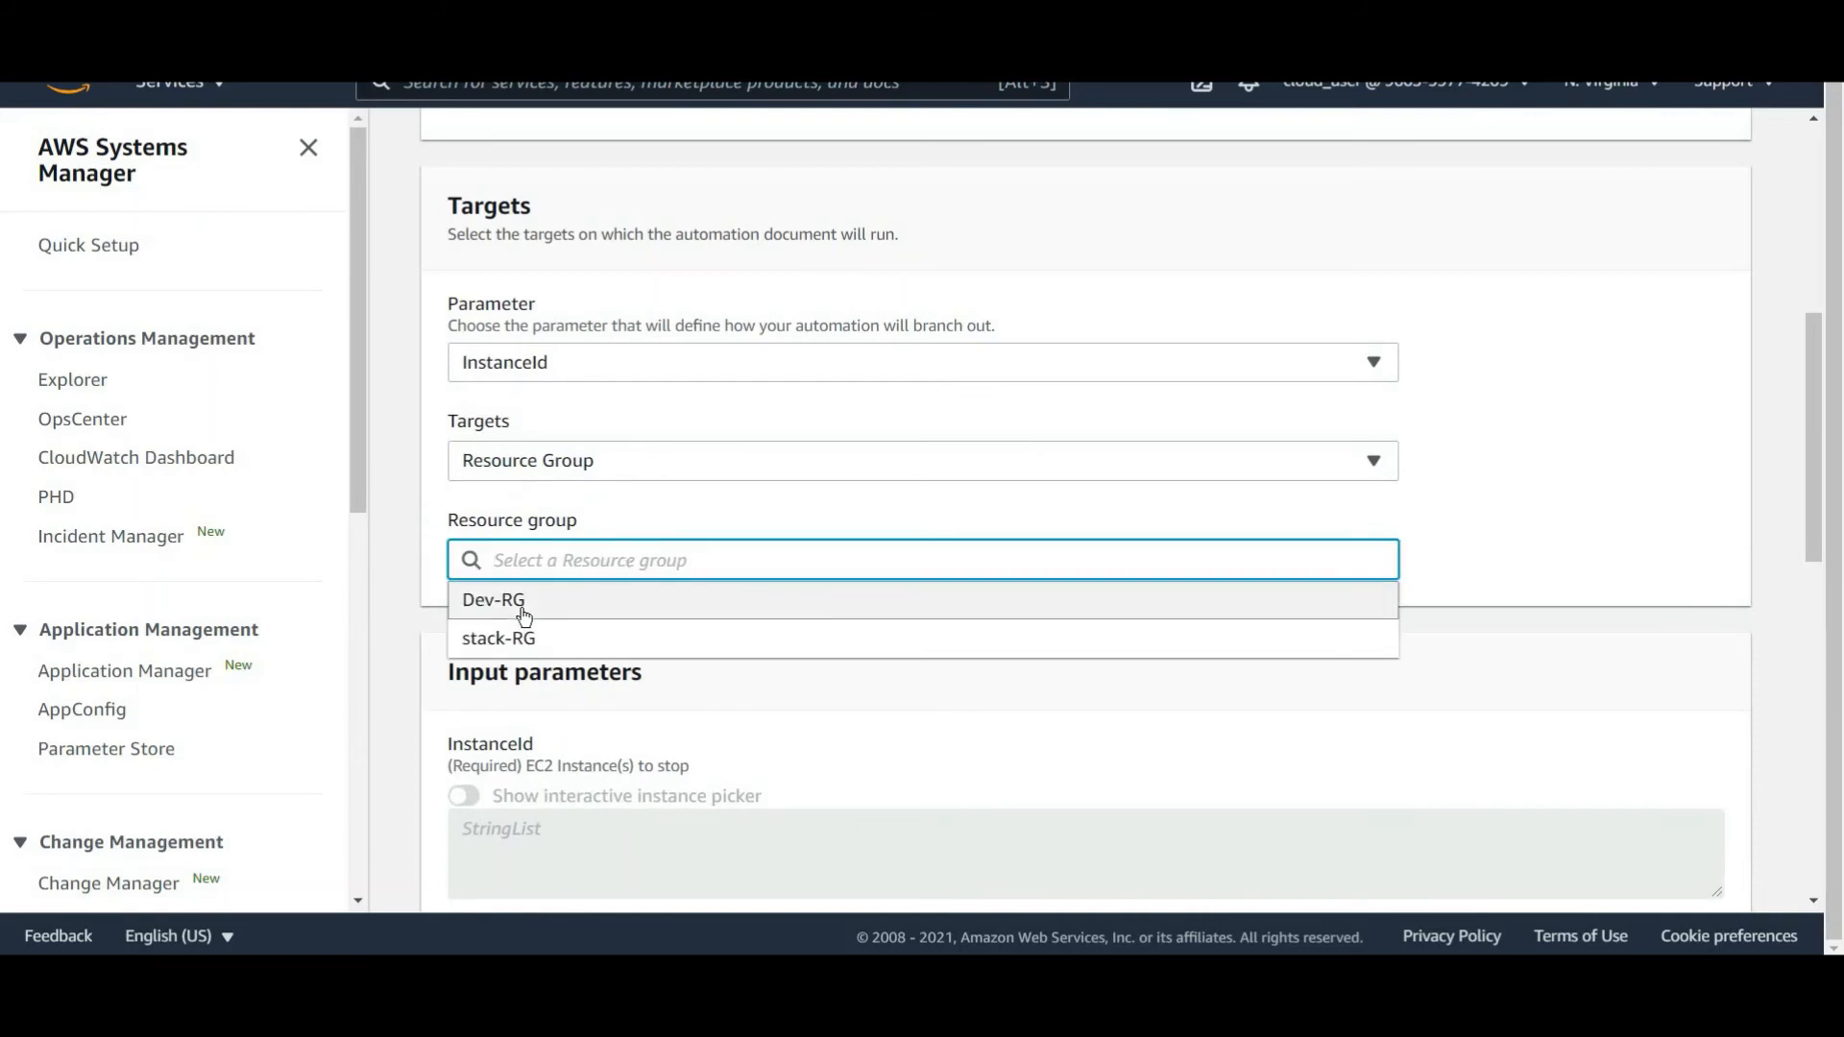
pyautogui.click(515, 599)
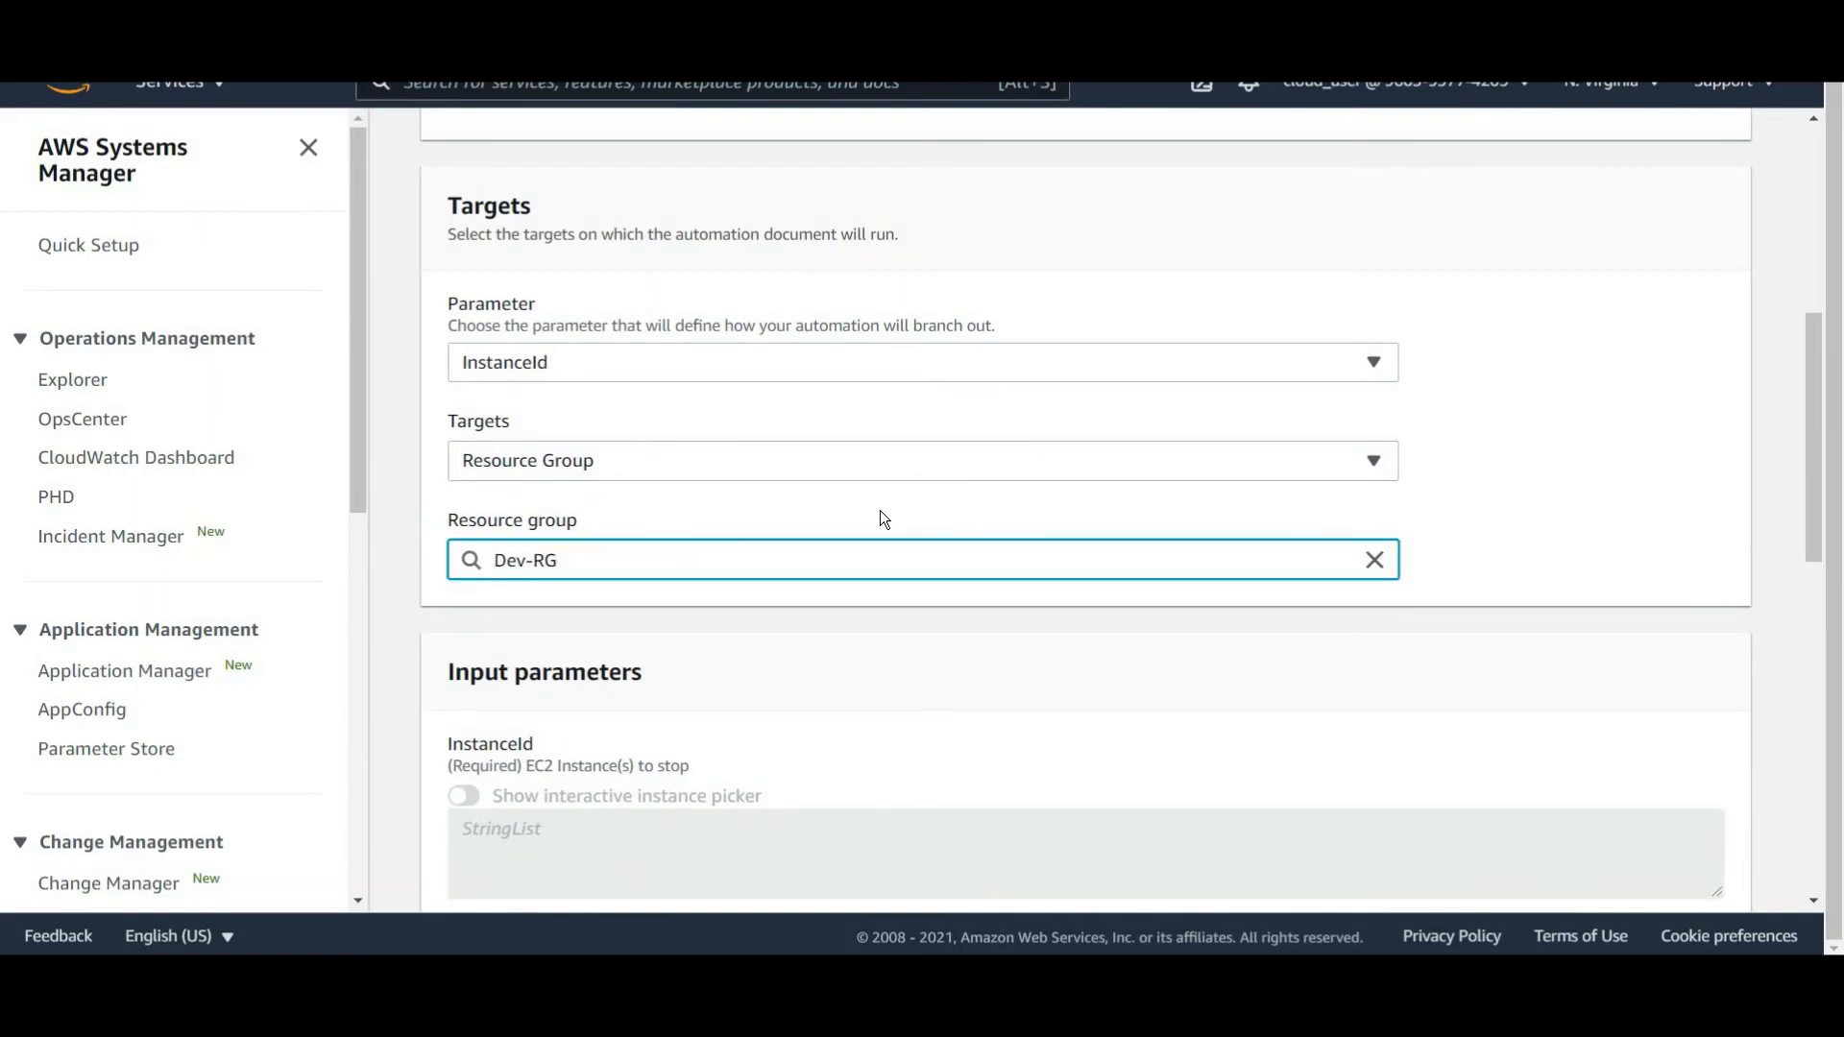
# Execute the automation with the default rate control settings.
pyautogui.scroll(-8, 880, 510)
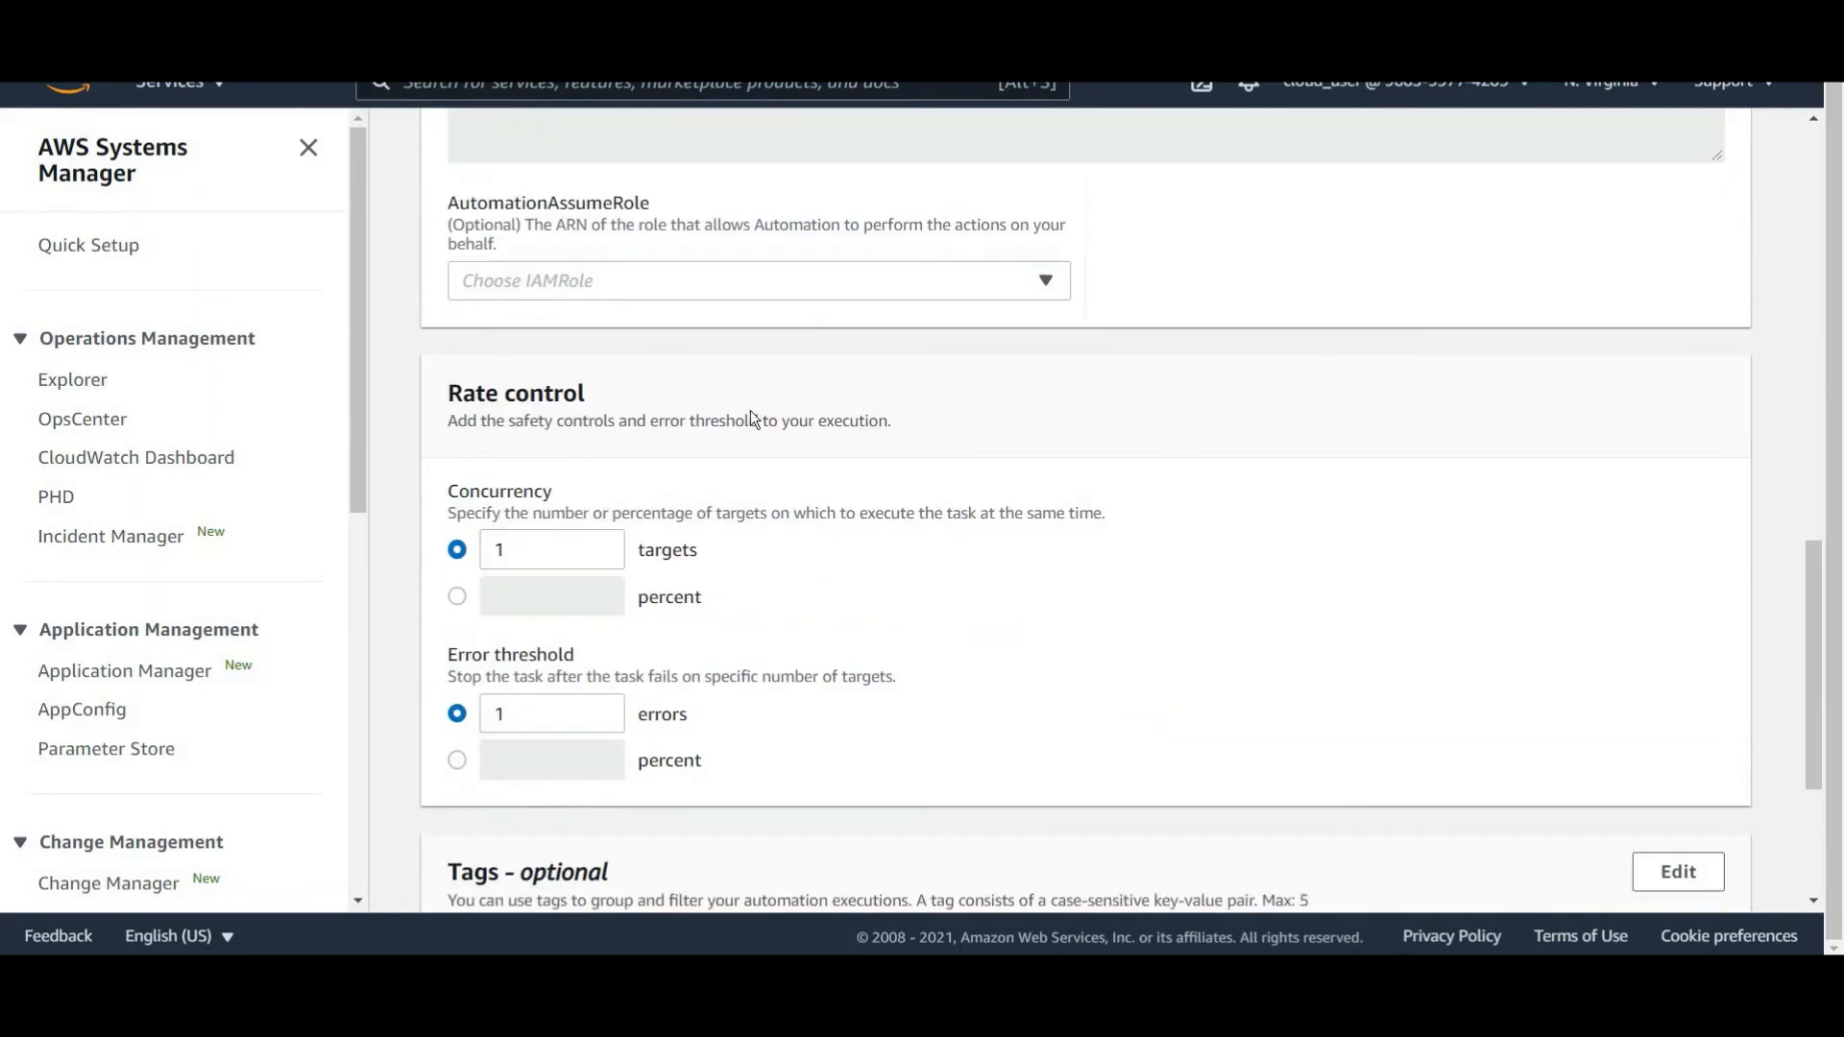
pyautogui.scroll(-2, 751, 411)
pyautogui.scroll(1, 560, 348)
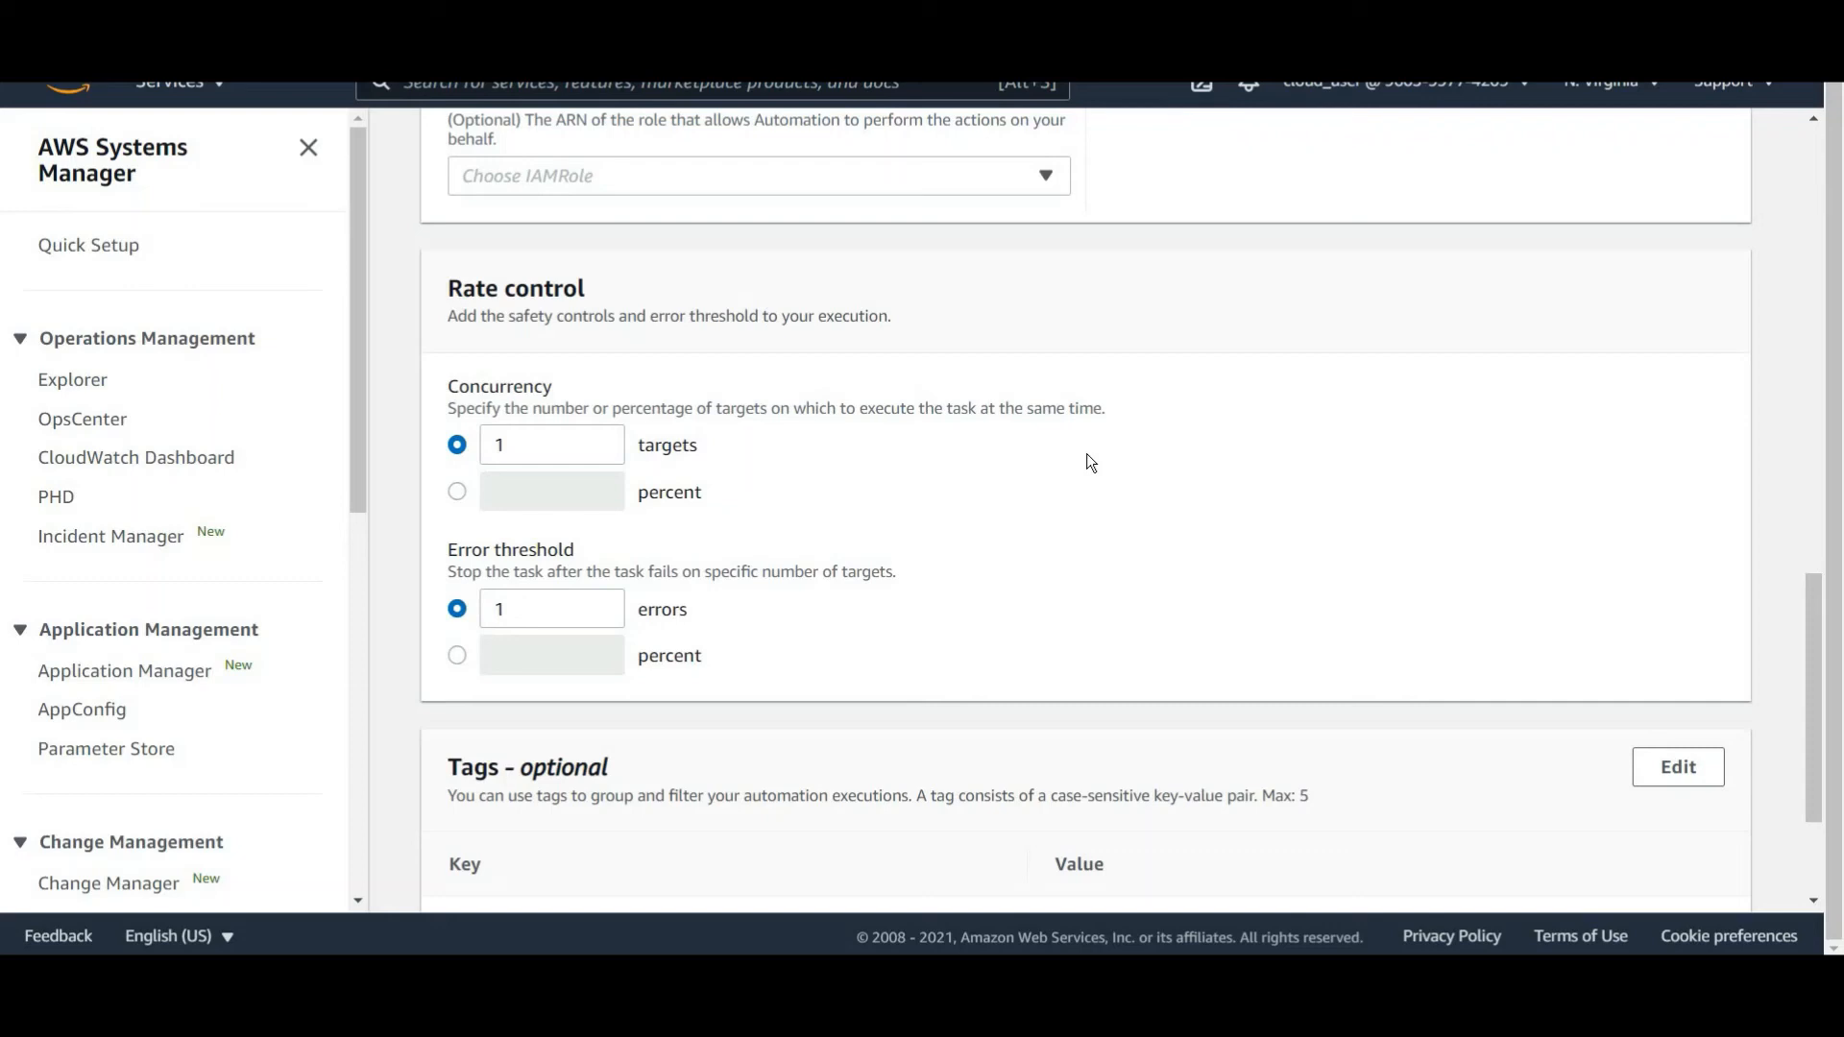
pyautogui.scroll(-1, 1088, 459)
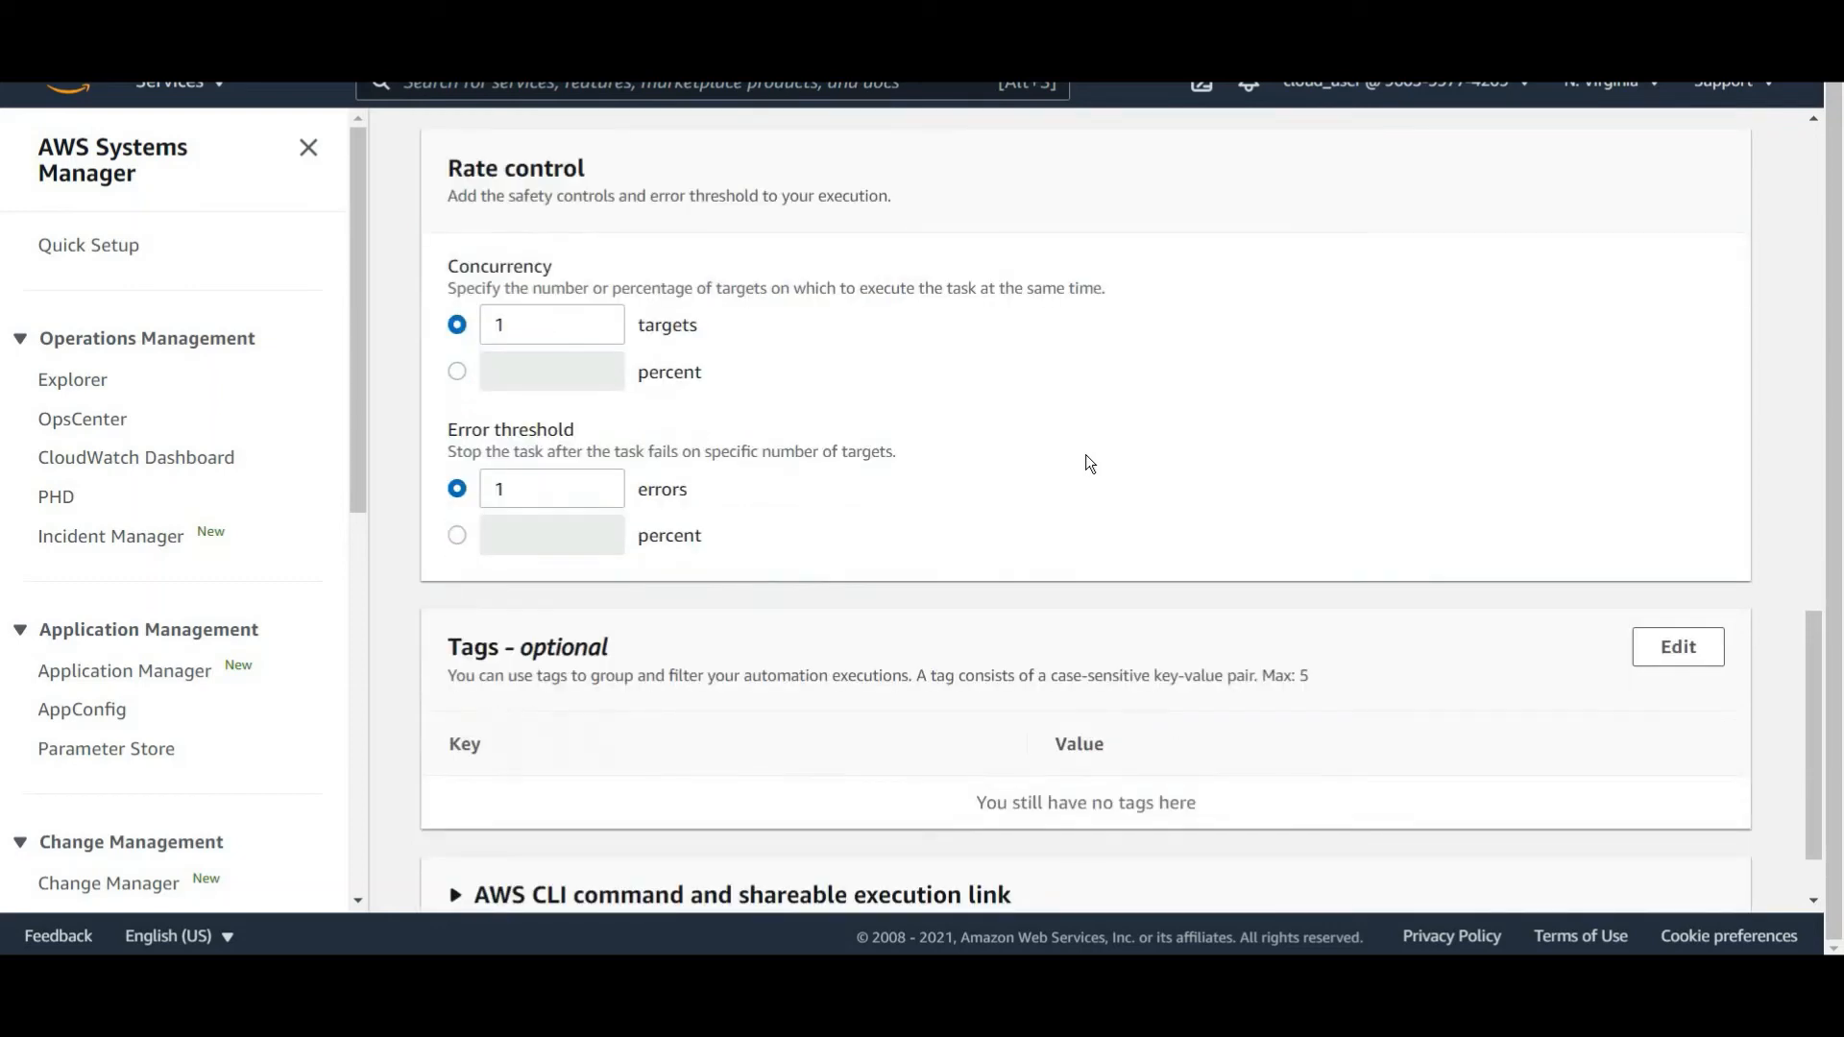
pyautogui.scroll(-2, 1088, 459)
pyautogui.click(1687, 872)
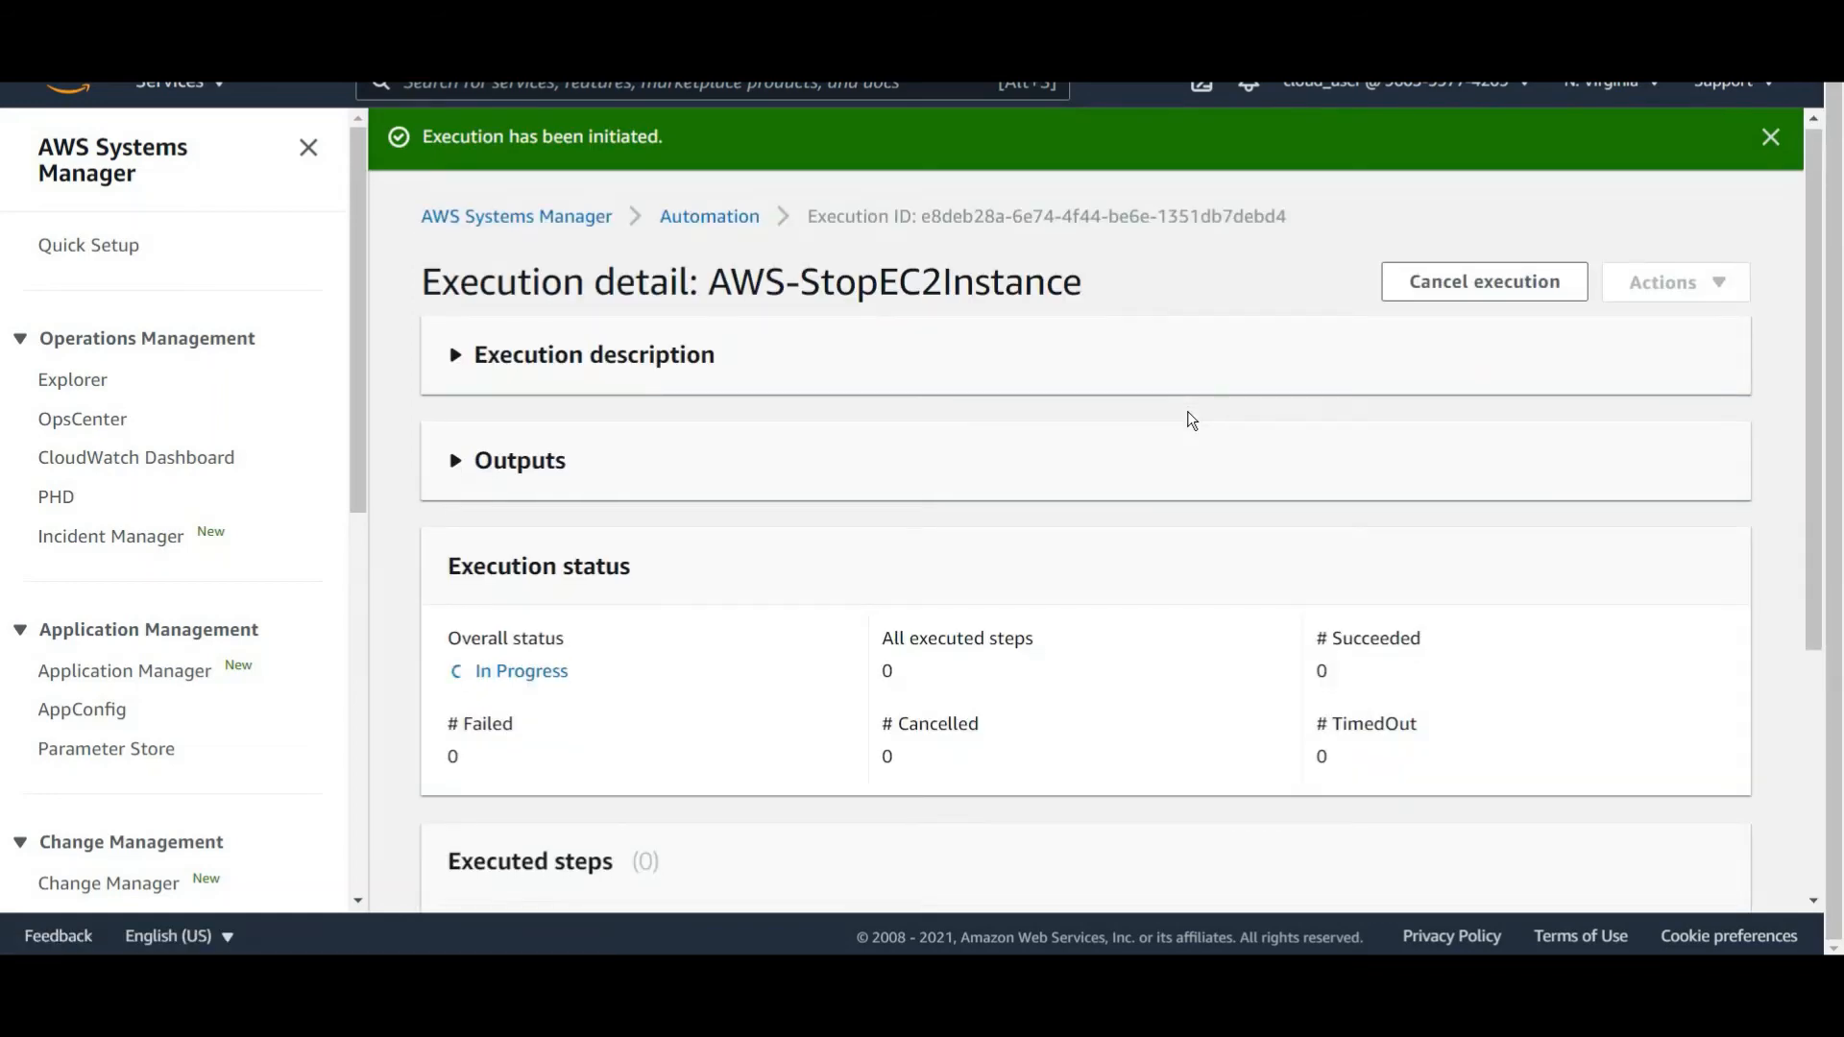
# Review the execution's description, executed steps, input parameters and rate control.
pyautogui.scroll(-2, 860, 595)
pyautogui.scroll(-2, 793, 548)
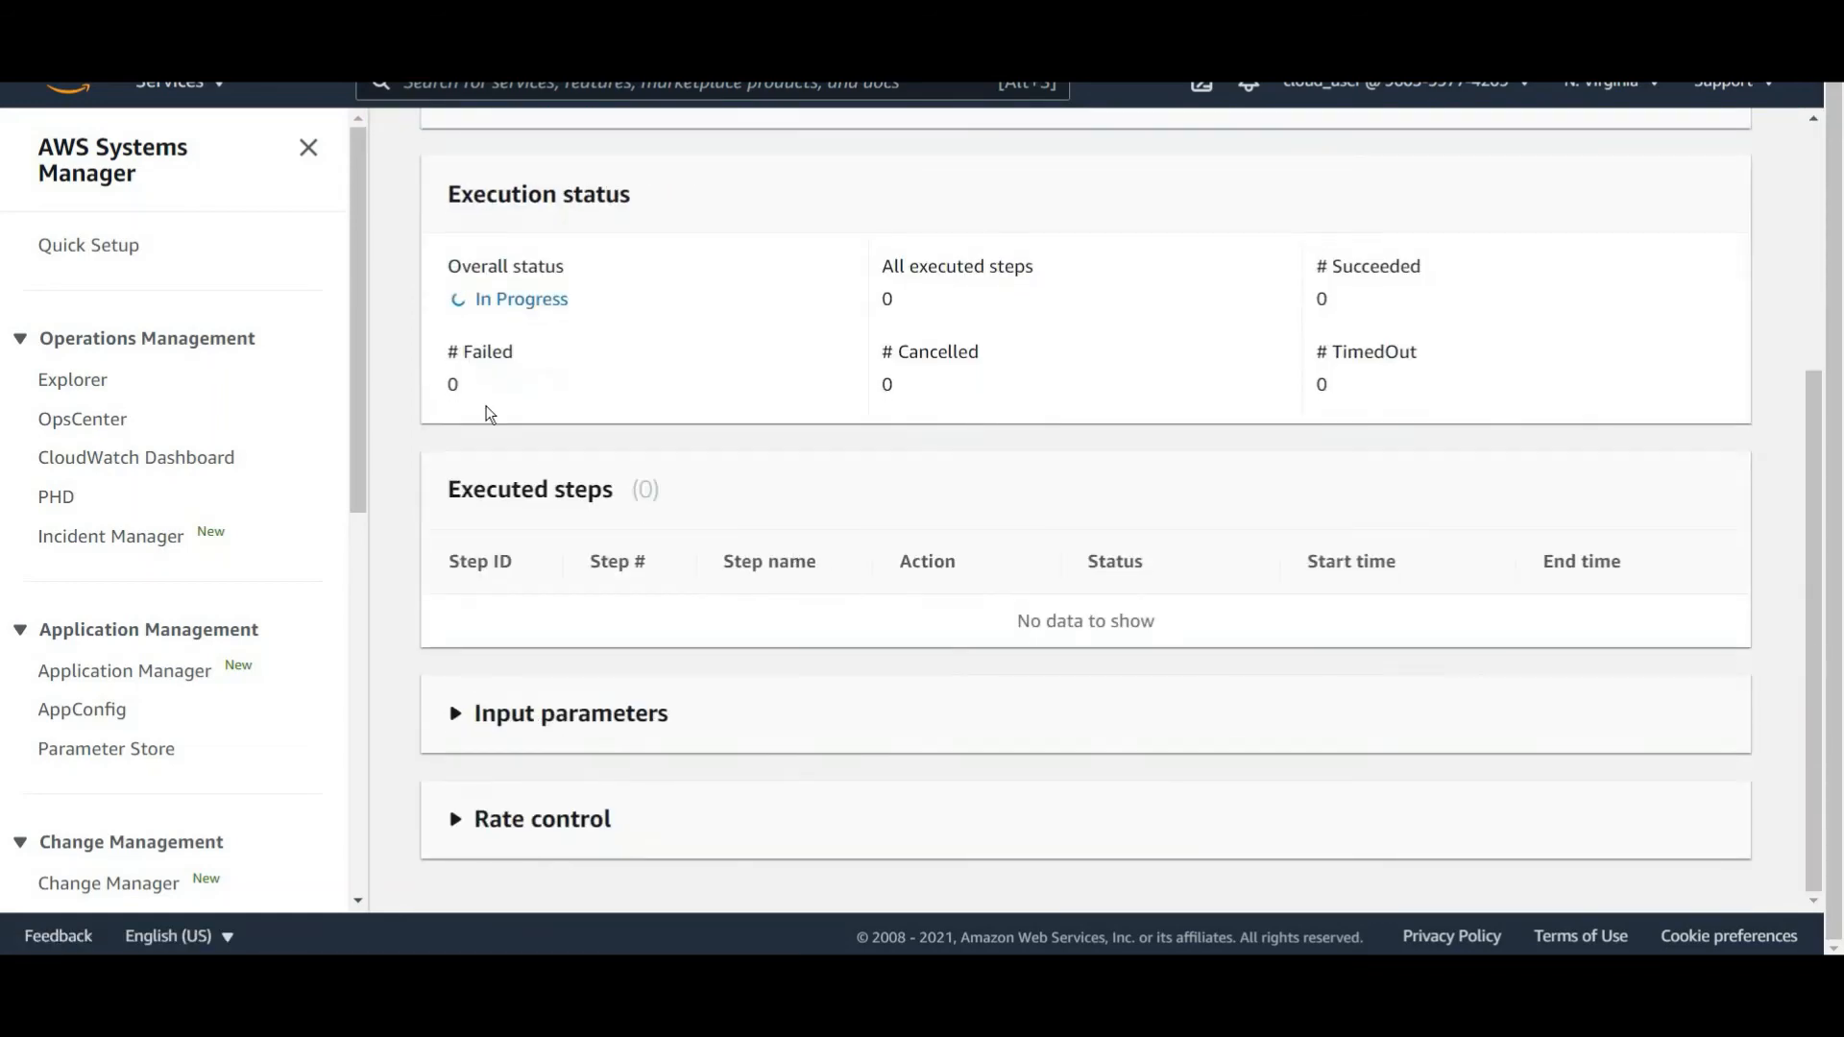
pyautogui.scroll(3, 491, 366)
pyautogui.click(453, 224)
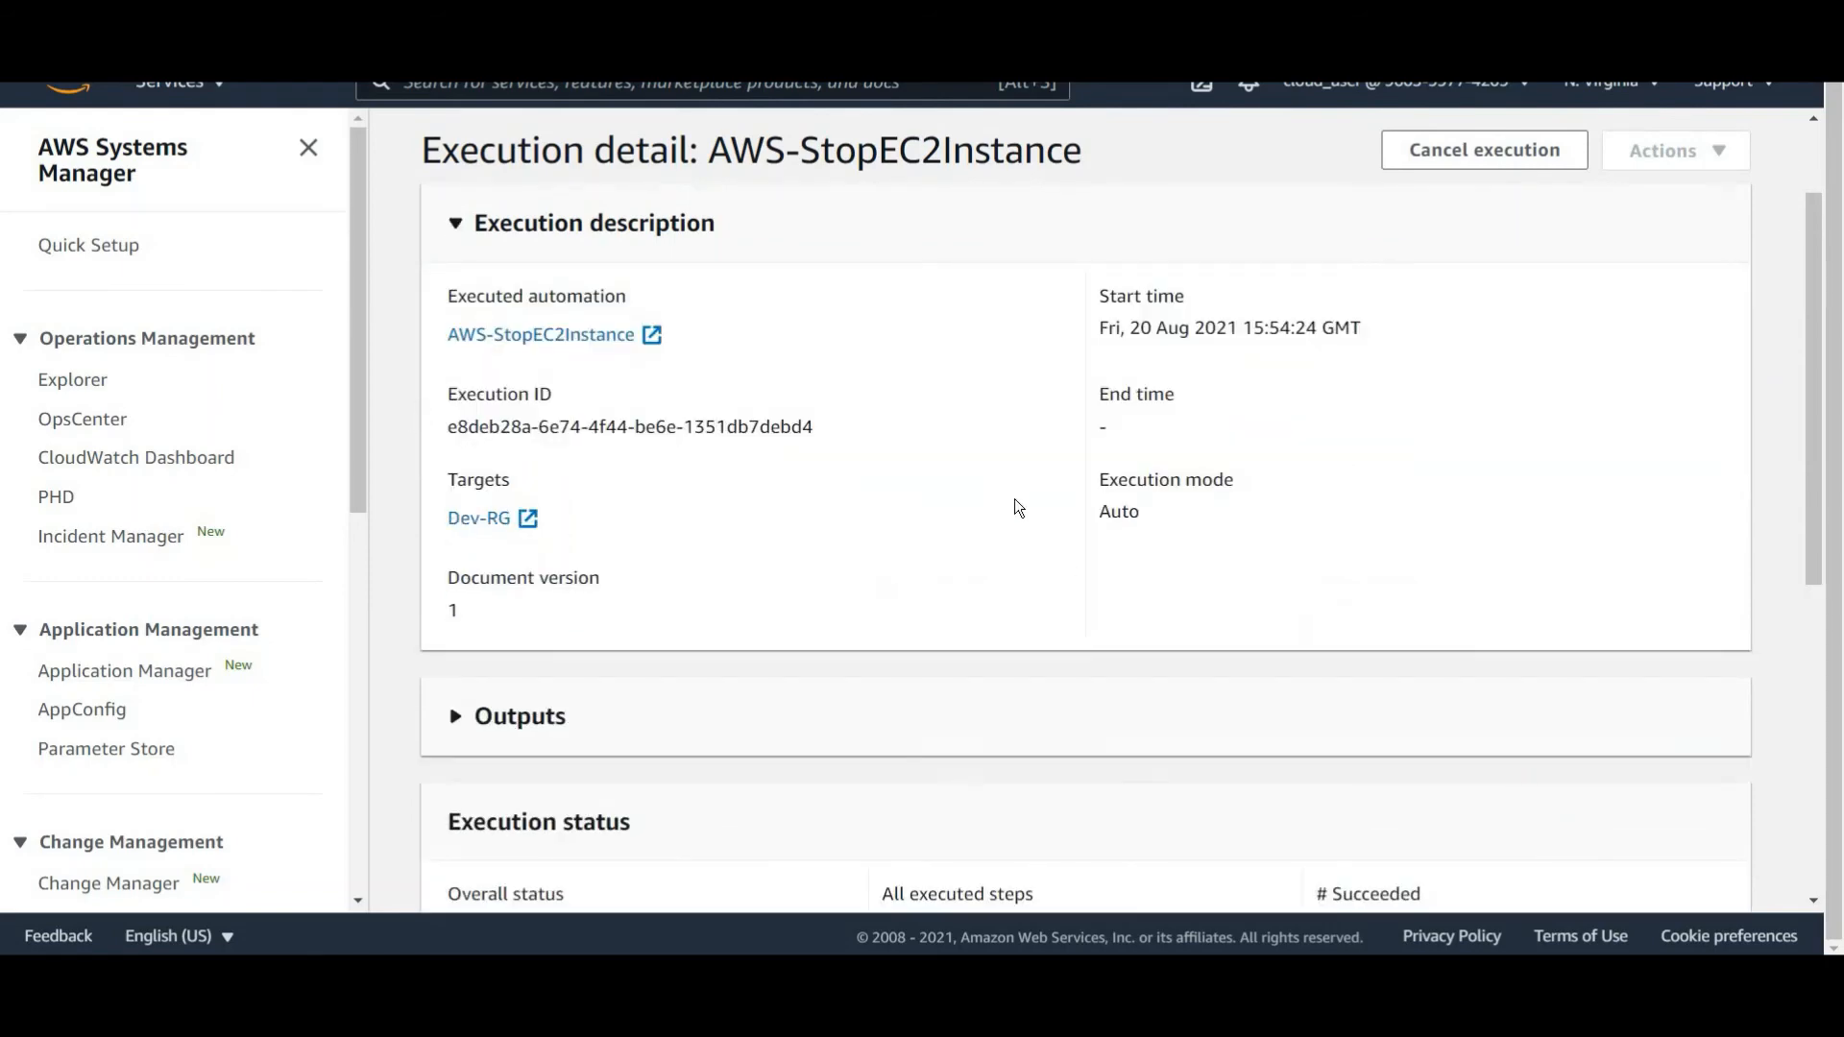
pyautogui.scroll(-4, 1017, 507)
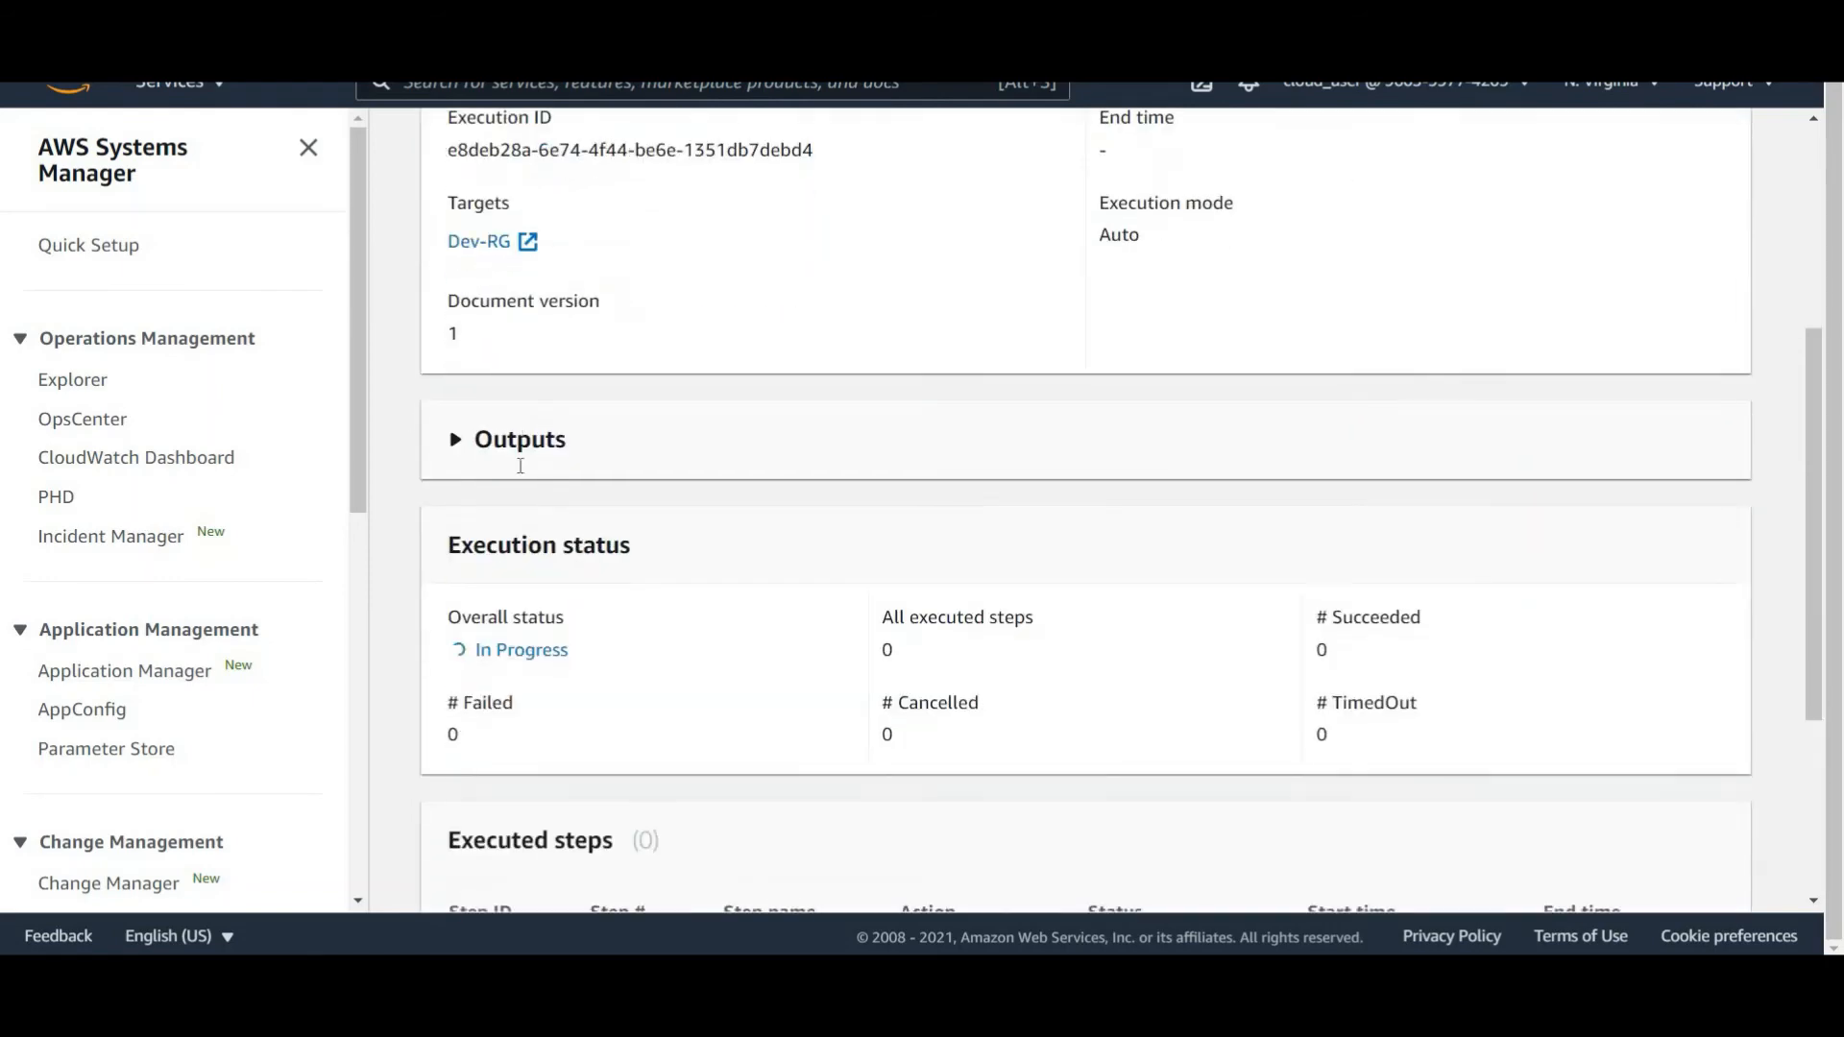
pyautogui.scroll(-4, 548, 567)
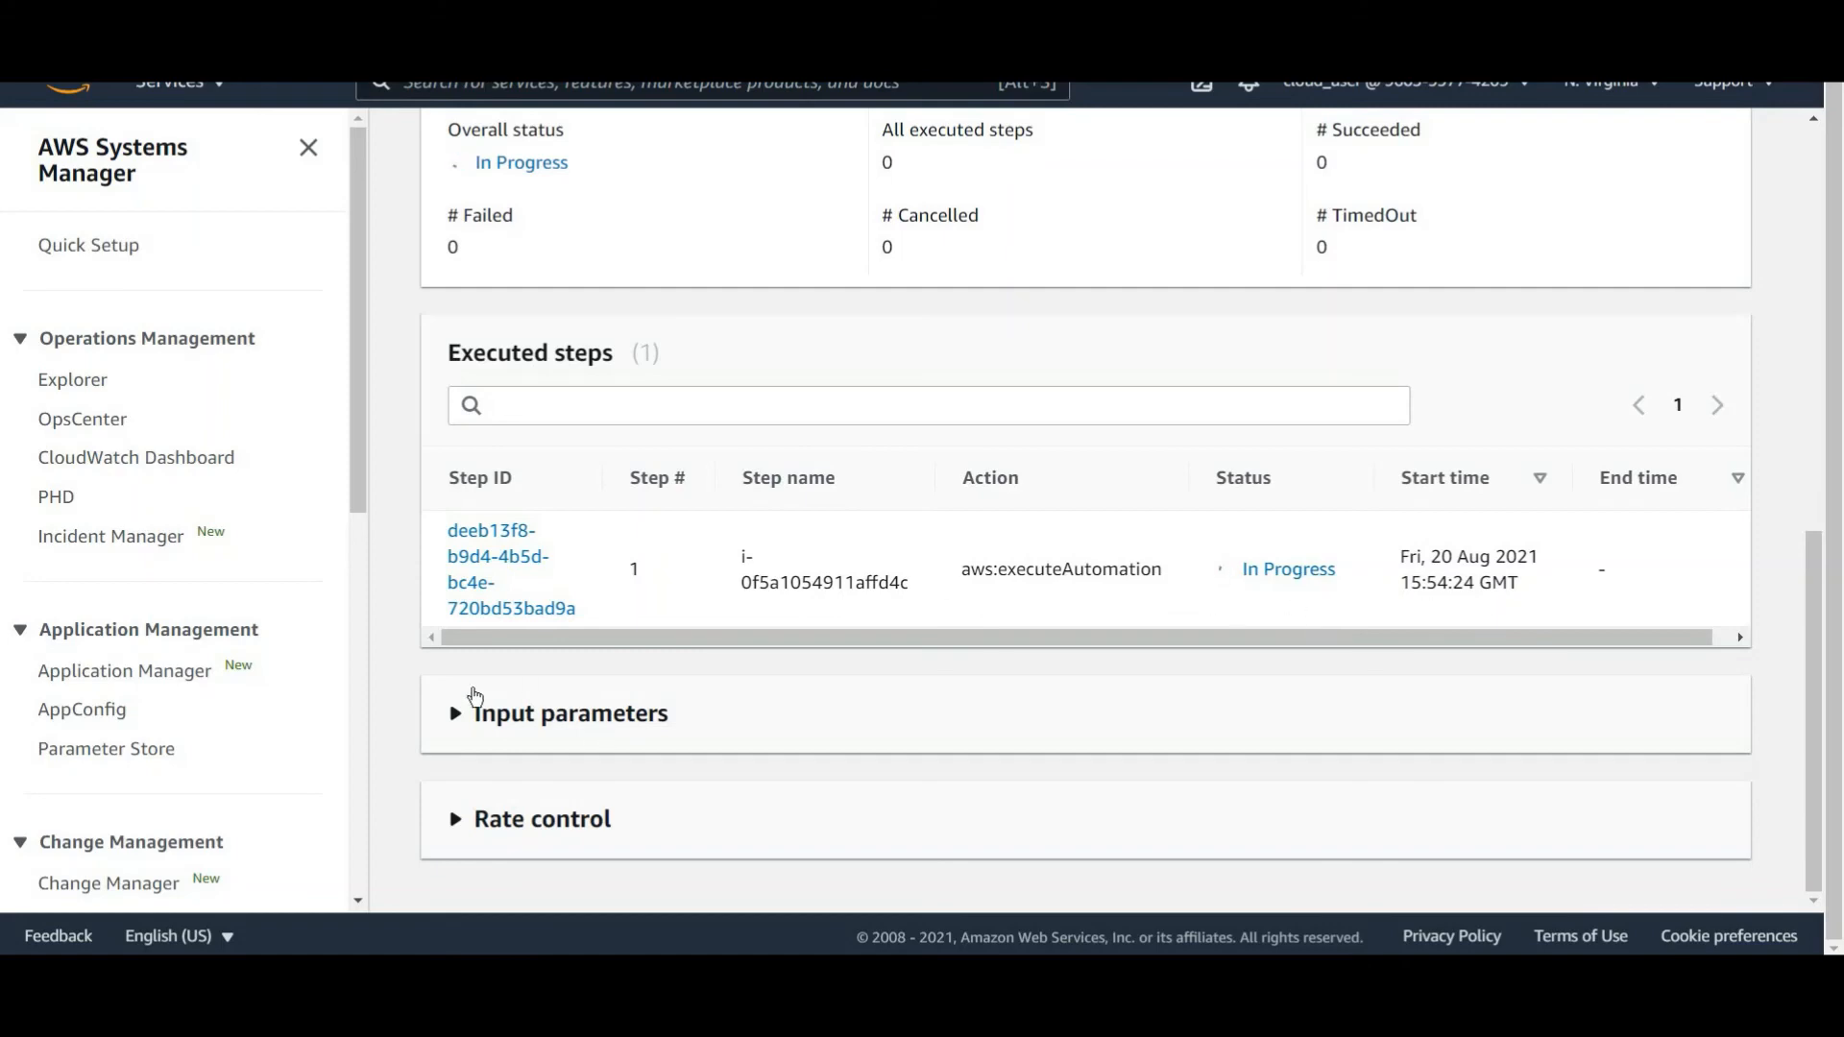
pyautogui.click(788, 670)
pyautogui.scroll(-1, 452, 823)
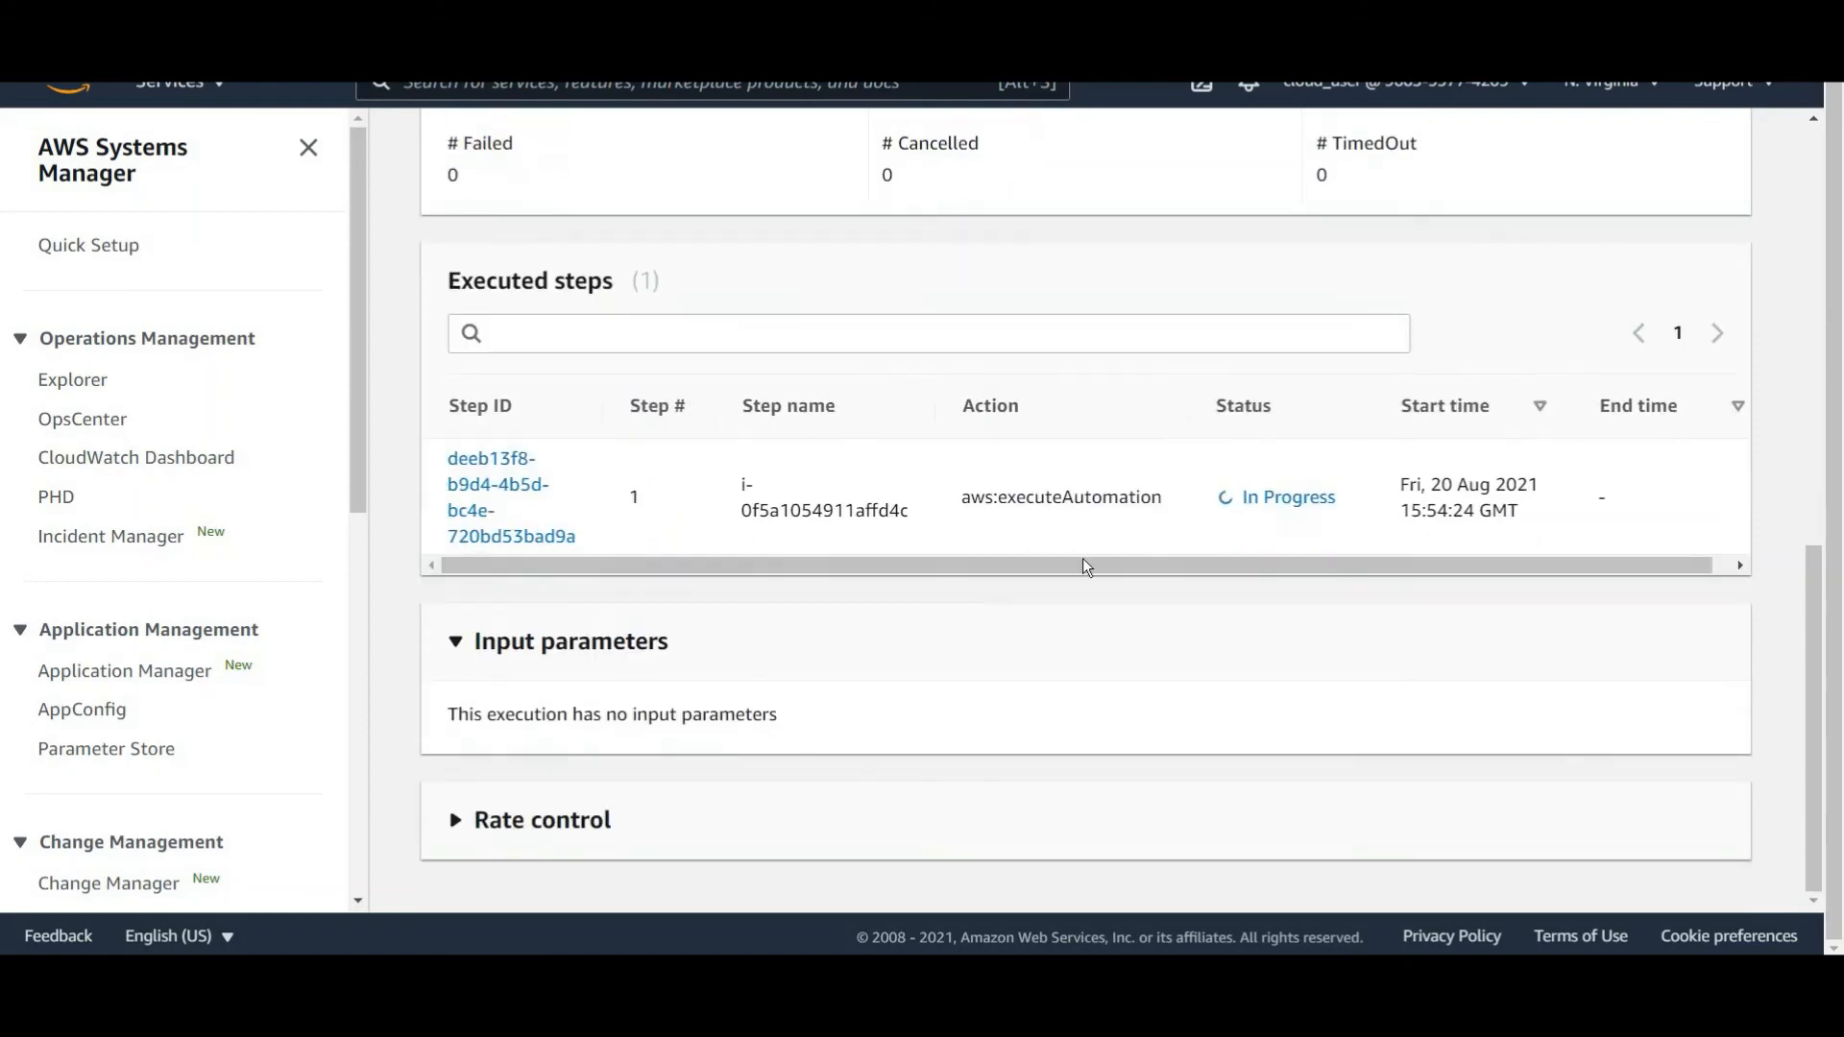
pyautogui.click(456, 819)
pyautogui.scroll(-2, 1407, 730)
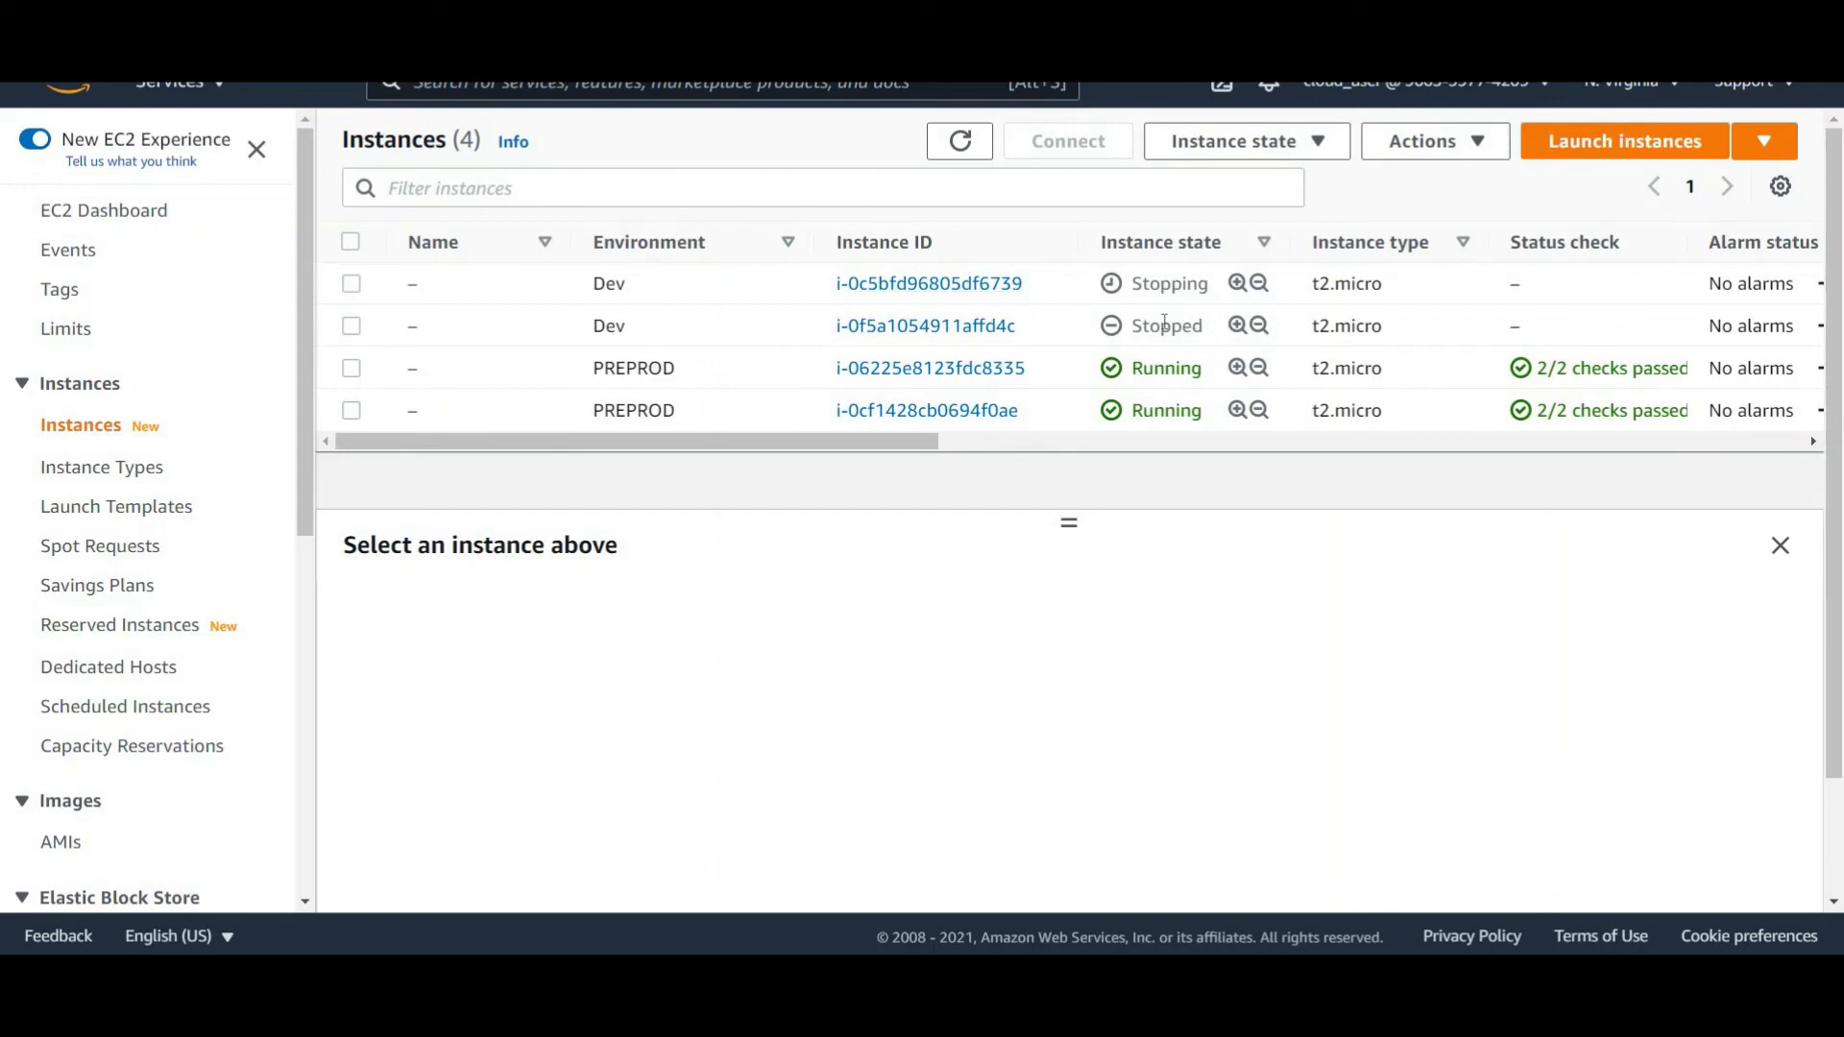
# Check the EC2 instance states and the execution's step progress.
pyautogui.click(961, 145)
pyautogui.click(960, 142)
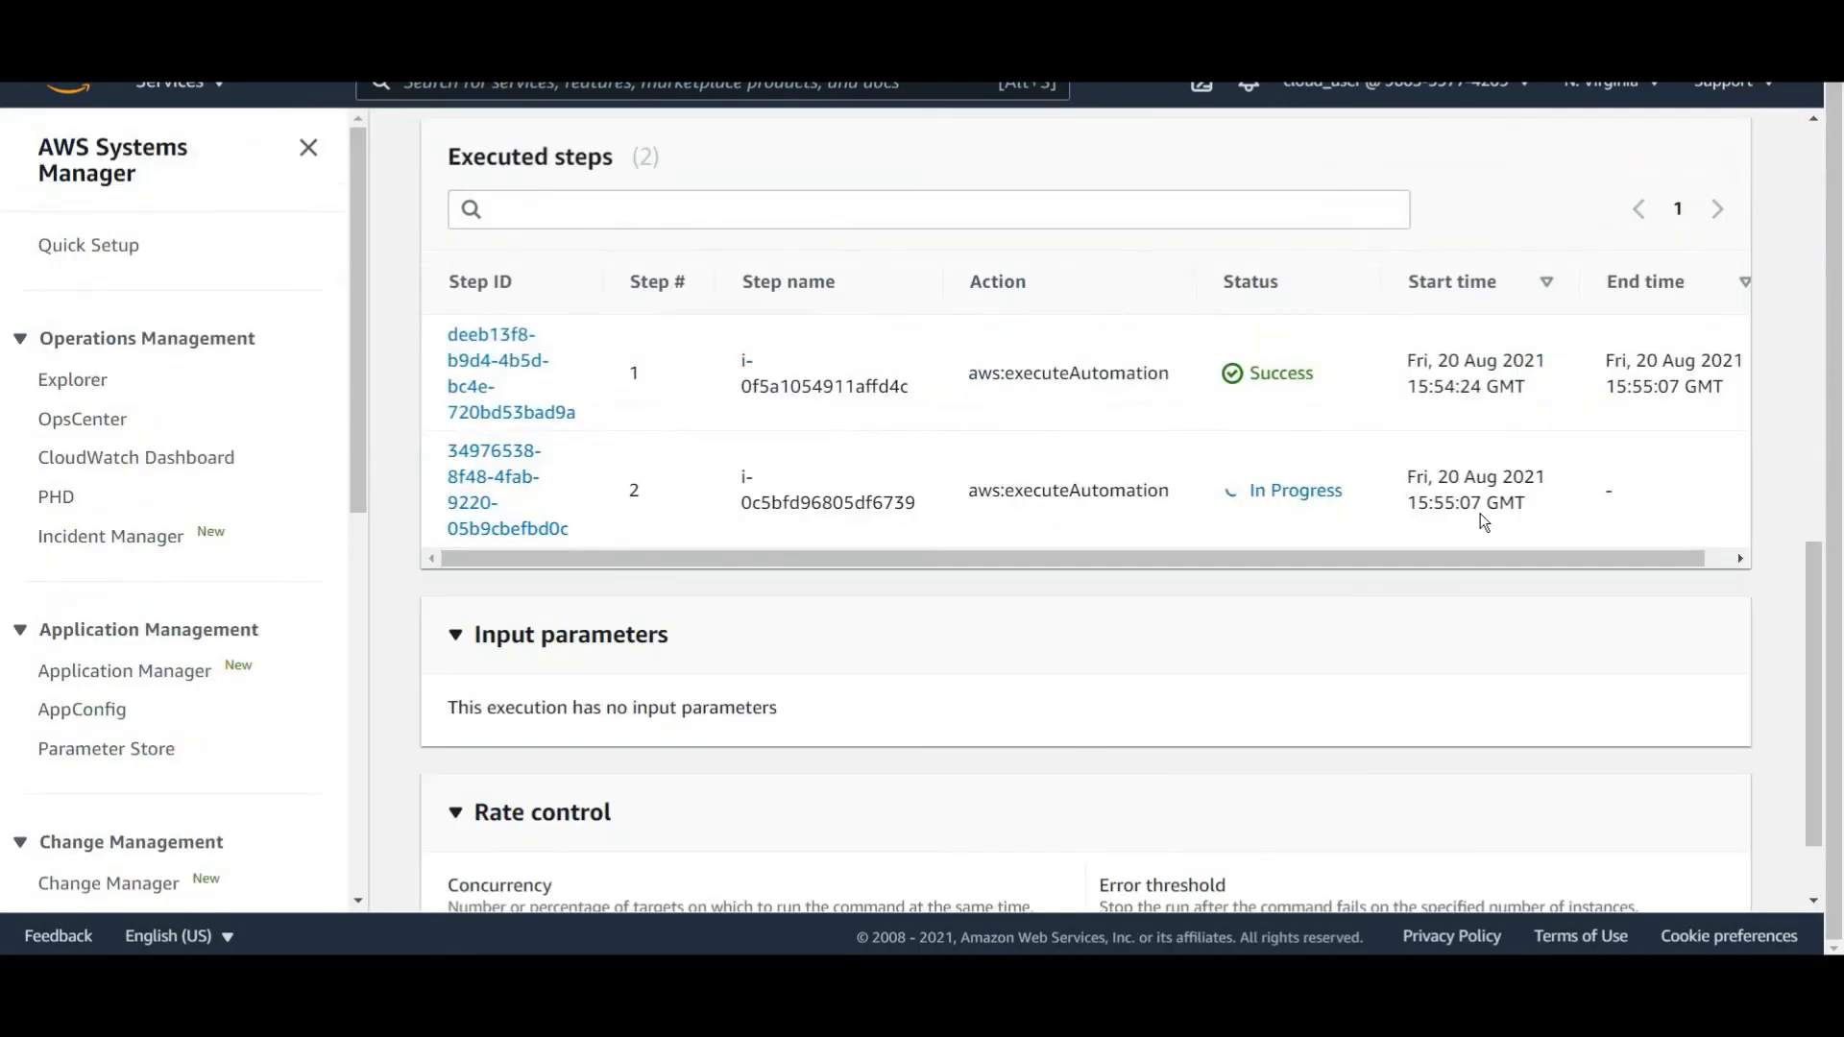
pyautogui.scroll(1, 1067, 494)
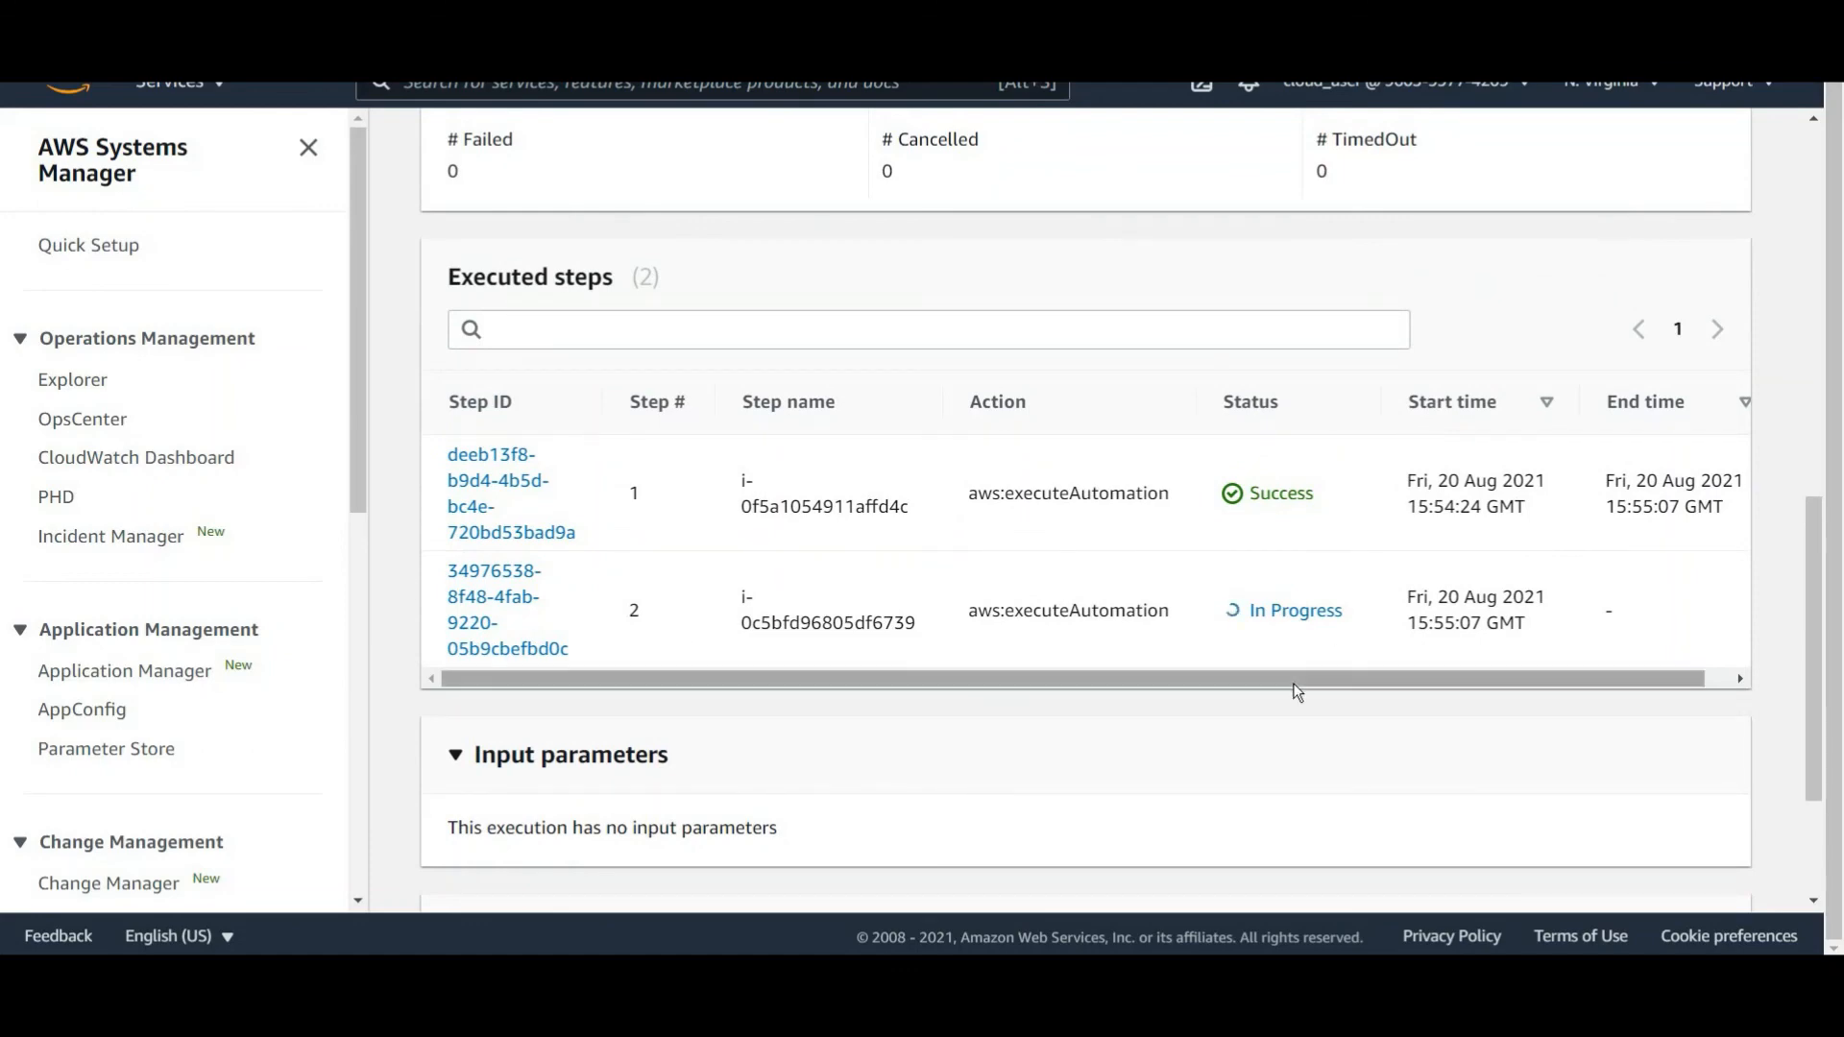
pyautogui.scroll(3, 1153, 576)
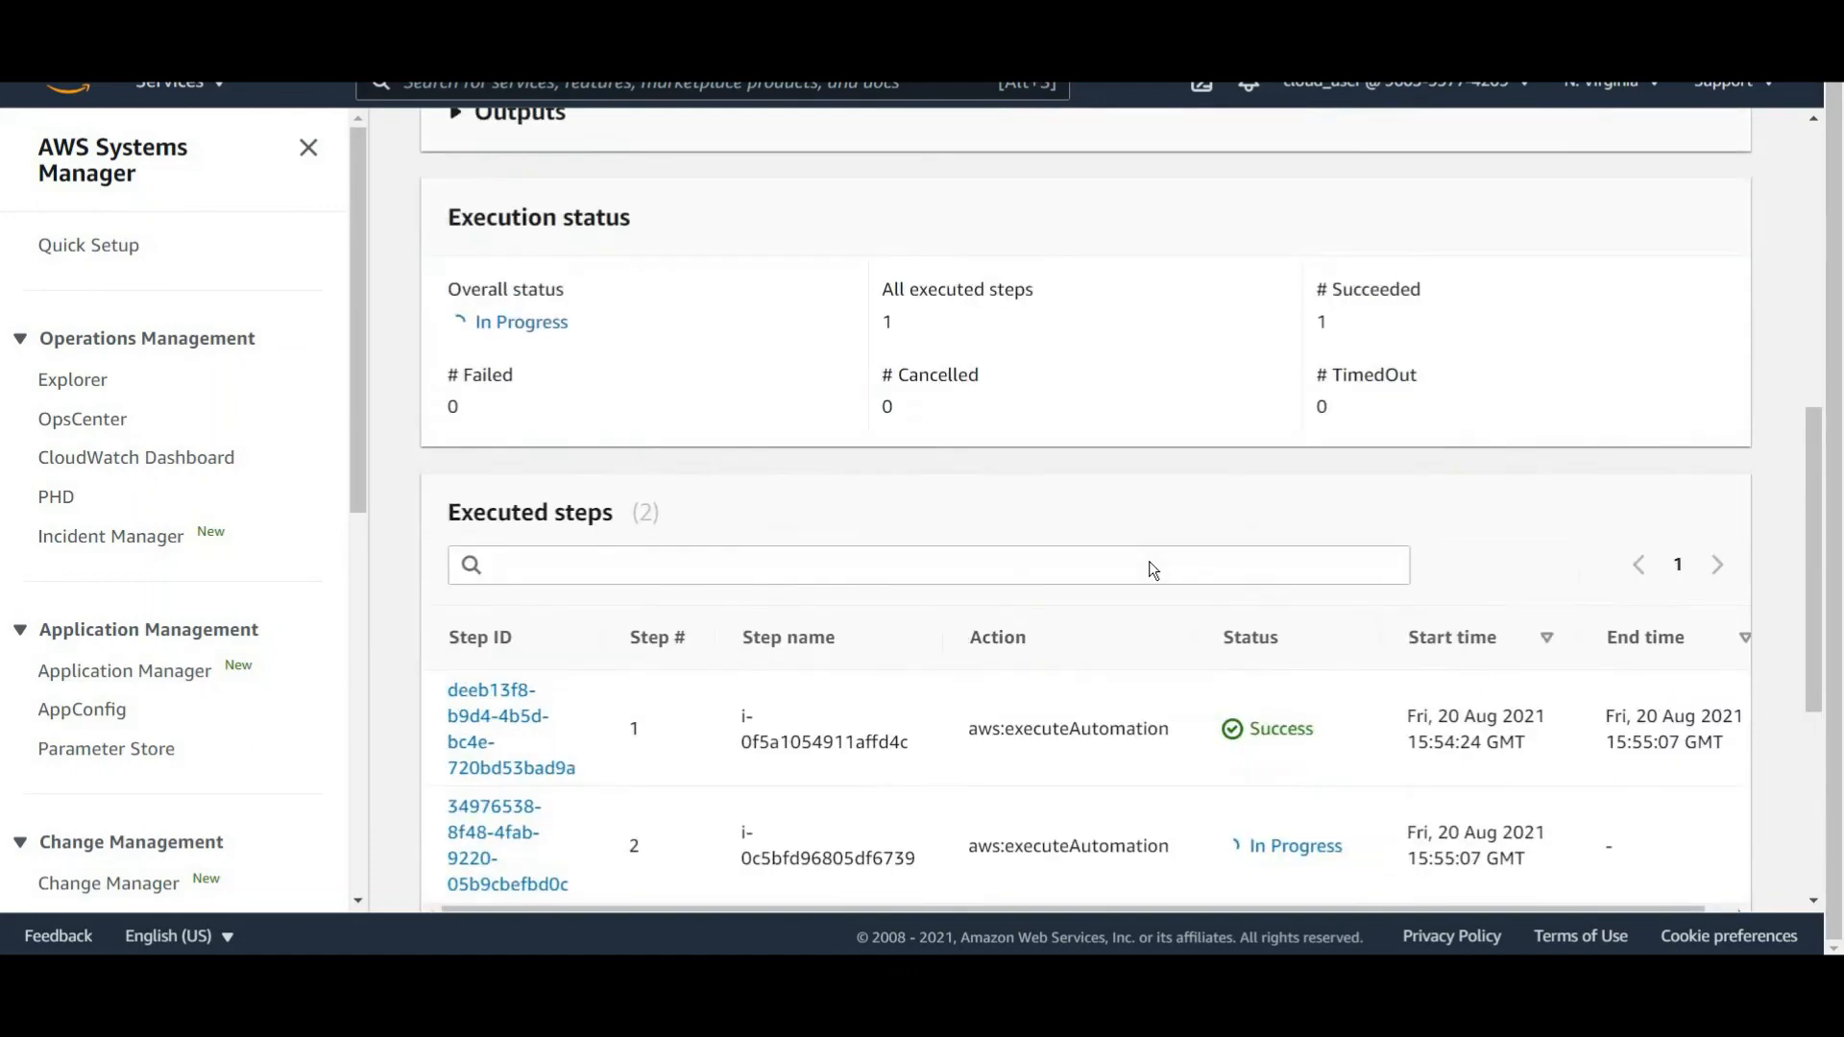